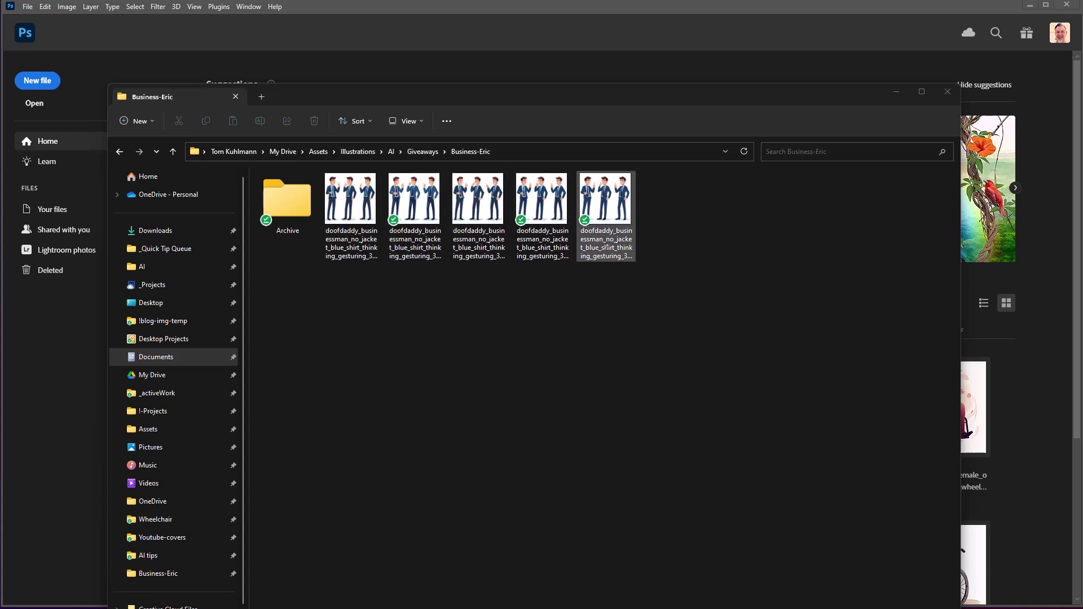
Rename all five businessman images in the Business-Eric folder together as Eric.
double_click(356, 211)
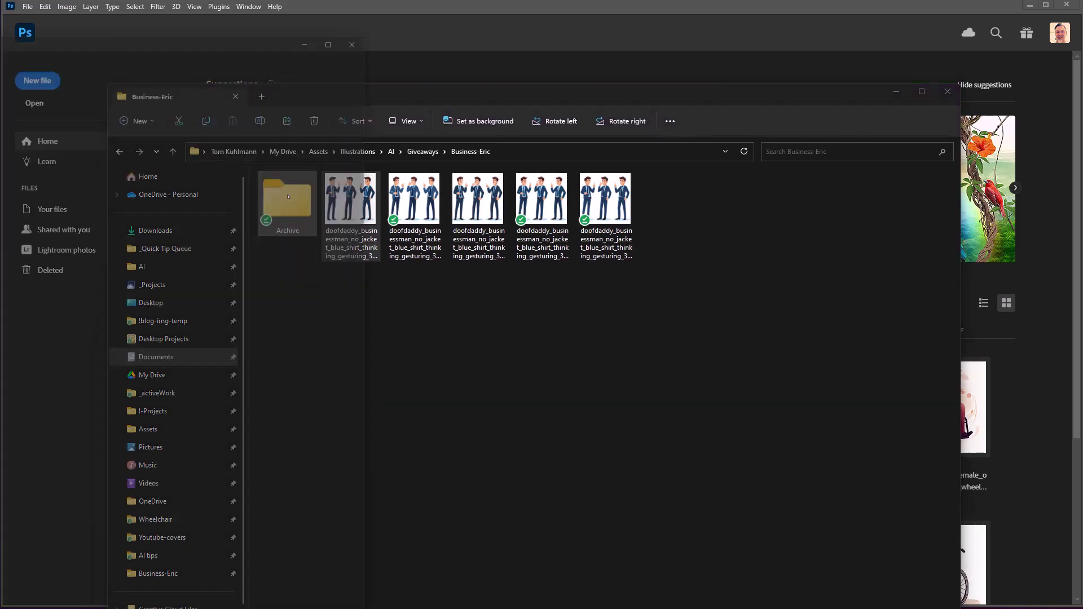
left_click(389, 20)
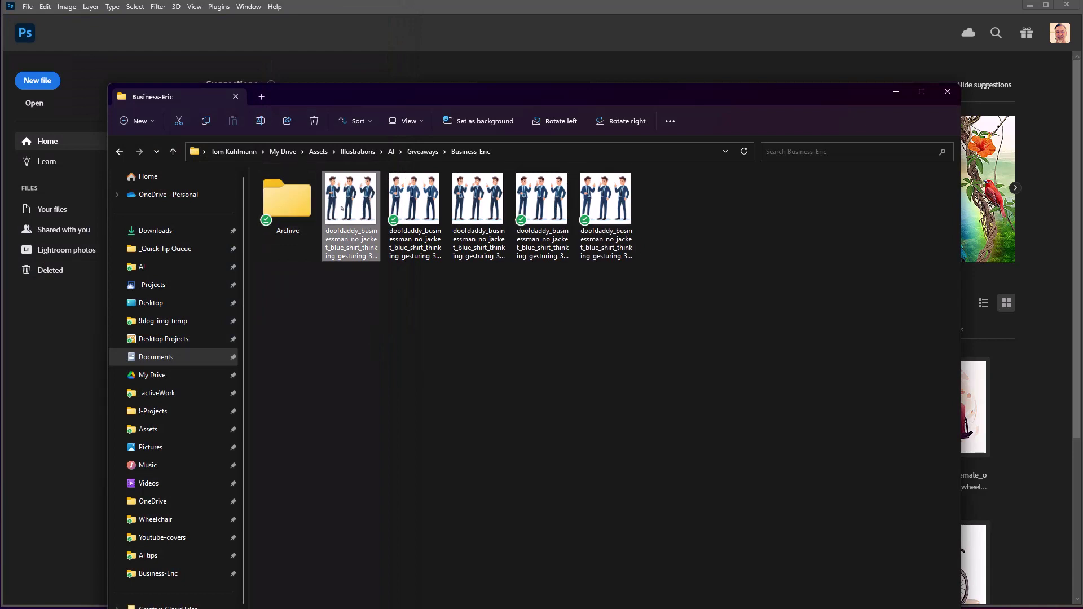
left_click(595, 215, "shift")
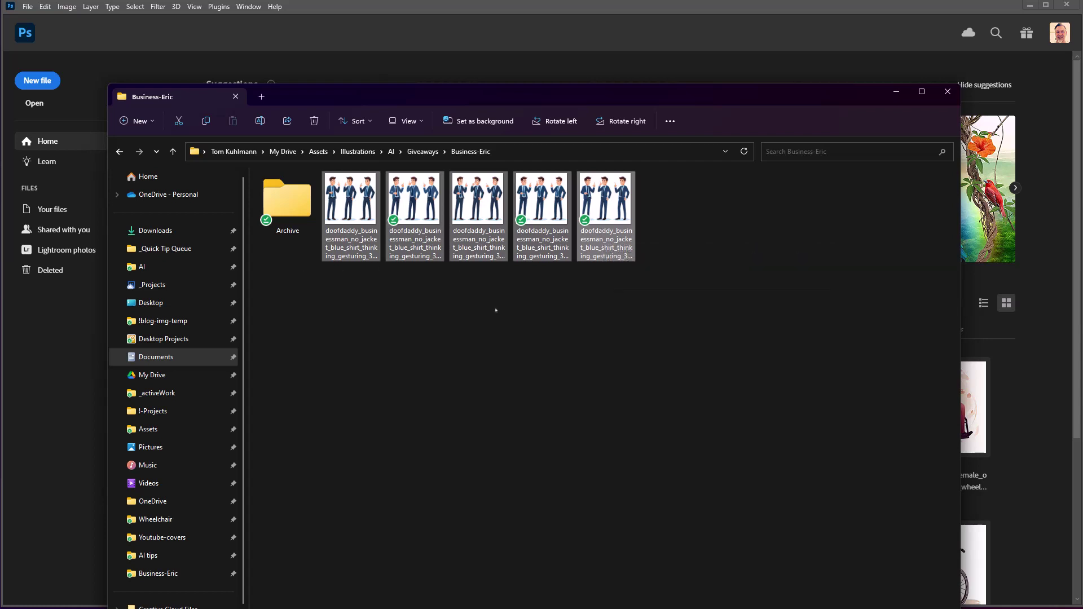
key("F2")
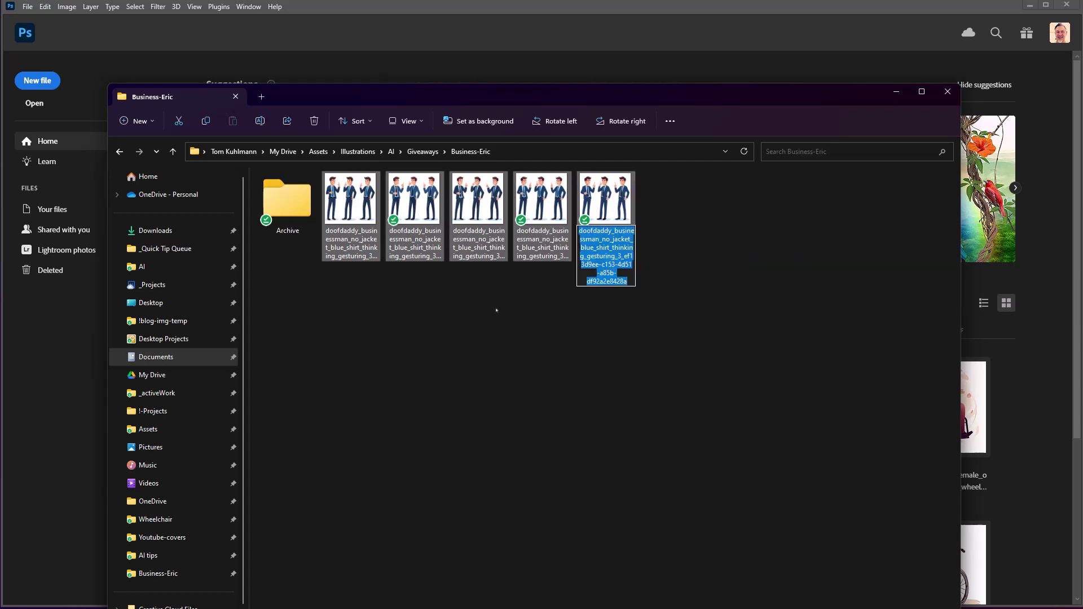
type("Eric")
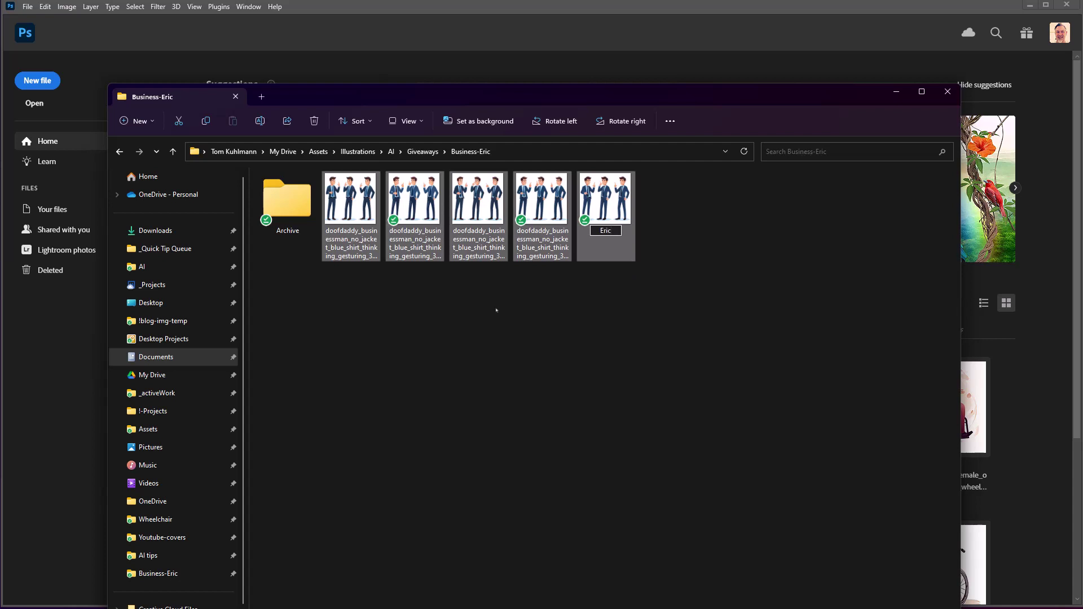
key("Return")
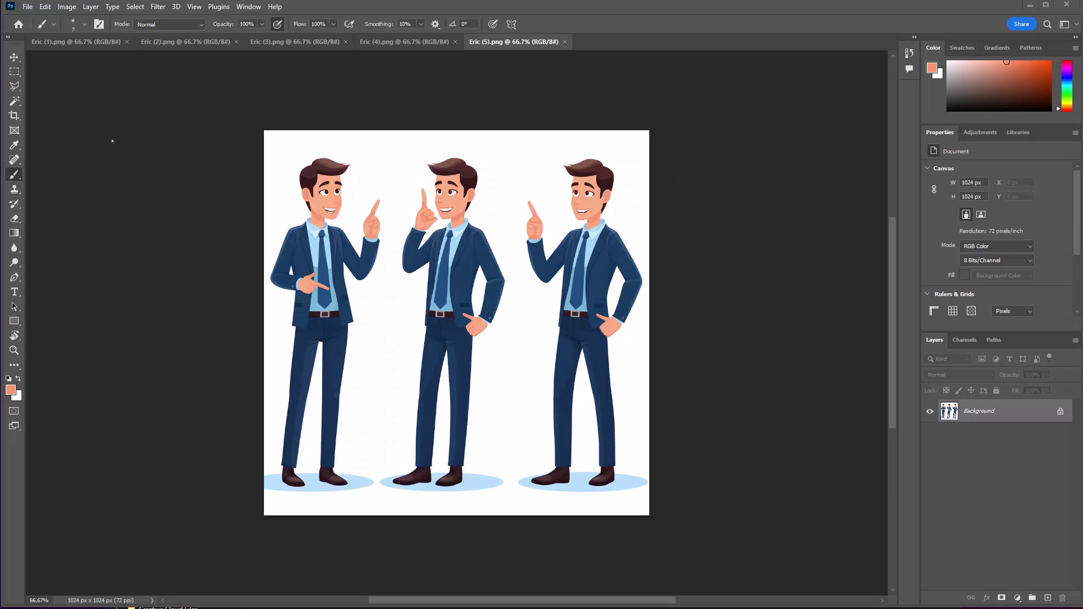
Erase the middle figure's malformed raised hand in Eric (1).png down to the shirt cuff with the Eraser tool.
left_click(75, 42)
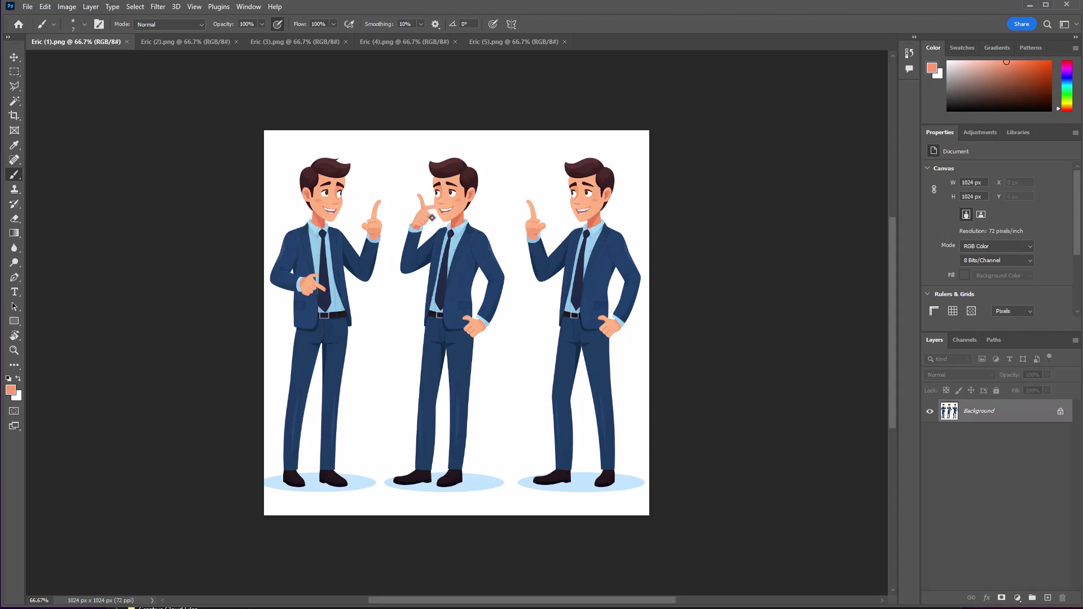
scroll(430, 216, "up", 6)
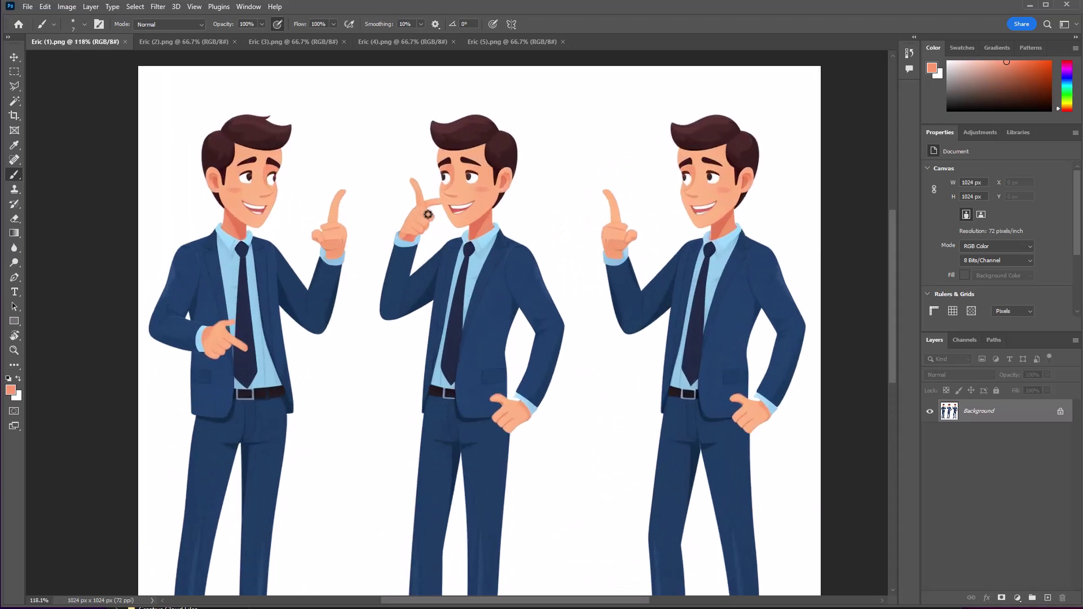
scroll(442, 206, "up", 1)
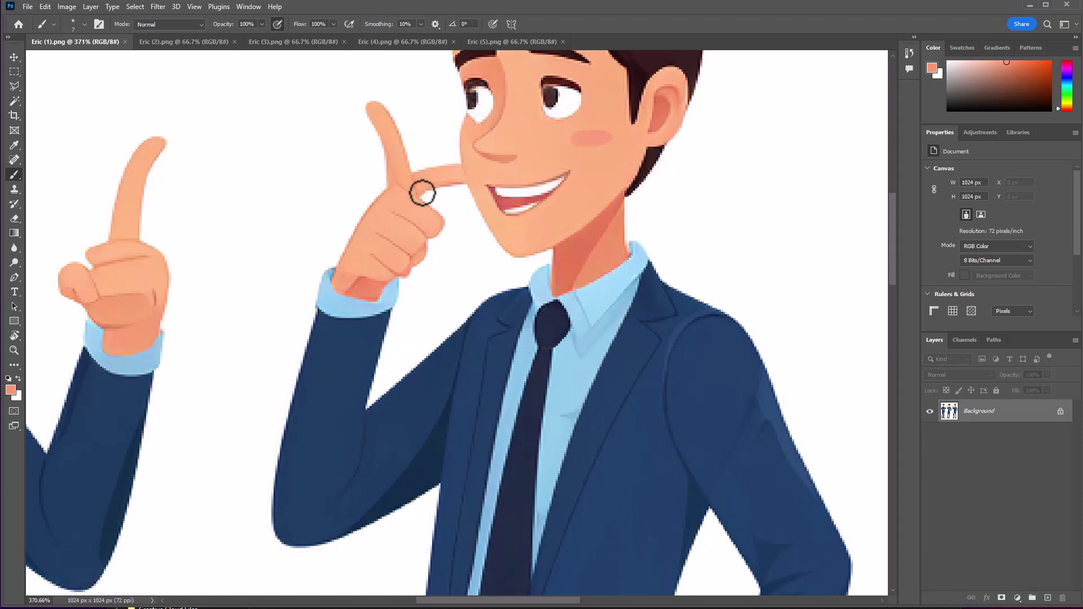
scroll(457, 321, "right", 5)
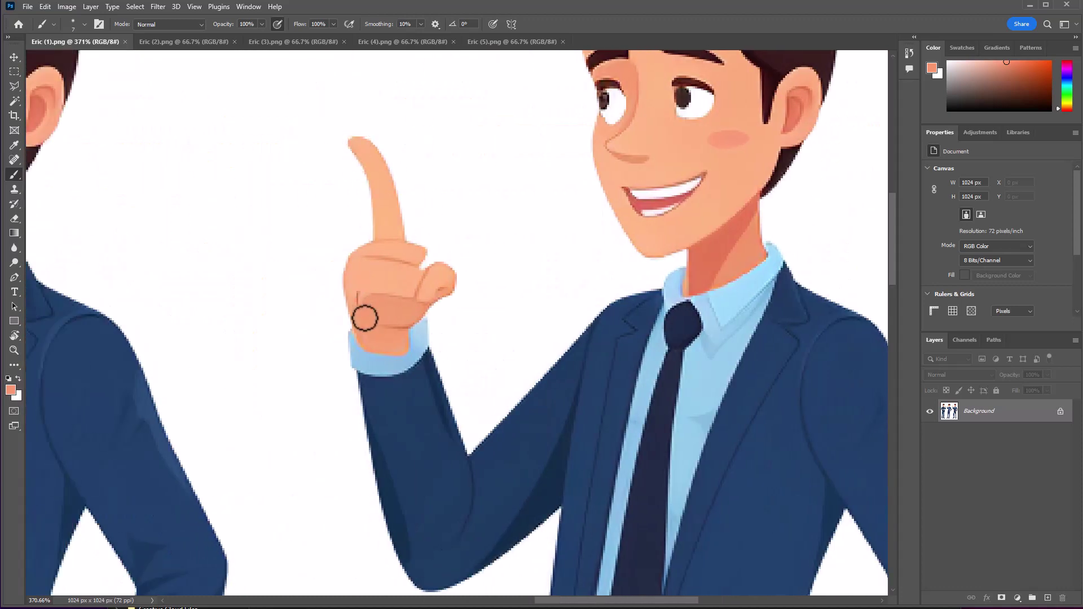
scroll(457, 321, "left", 5)
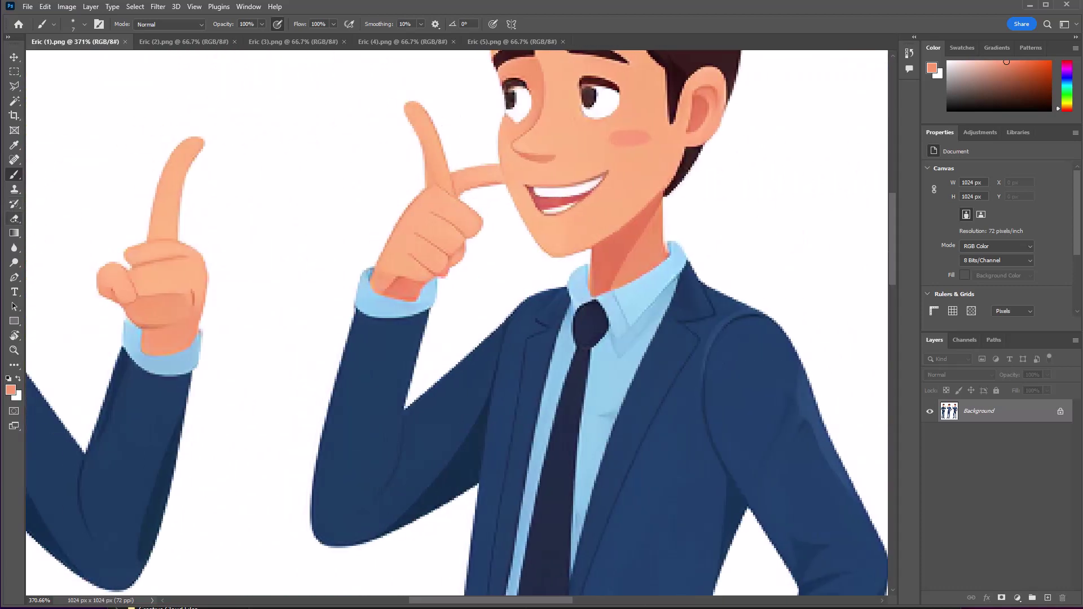
left_click(14, 219)
mouse_move(467, 174)
left_mouse_down()
mouse_move(479, 172)
mouse_move(484, 195)
mouse_move(472, 207)
mouse_move(424, 124)
mouse_move(467, 233)
mouse_move(451, 258)
mouse_move(405, 251)
mouse_move(396, 239)
mouse_move(424, 205)
mouse_move(444, 214)
mouse_move(456, 269)
mouse_move(420, 244)
mouse_move(390, 243)
mouse_move(422, 256)
left_mouse_up()
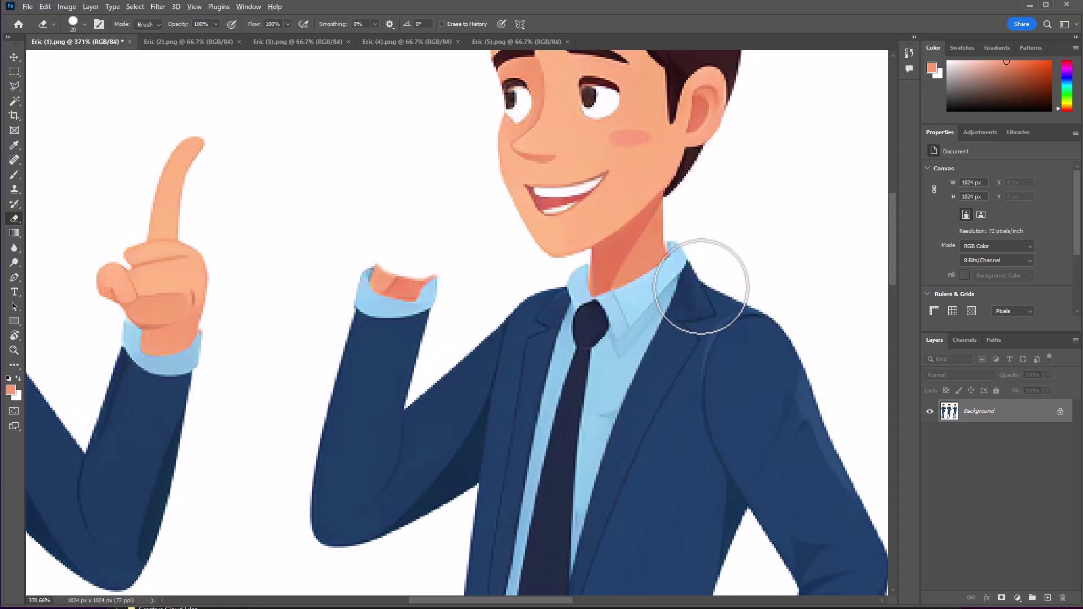
Compare the figures' hand poses in Eric (2), Eric (3) and Eric (4), ending back in Eric (1).
scroll(701, 286, "down", 5)
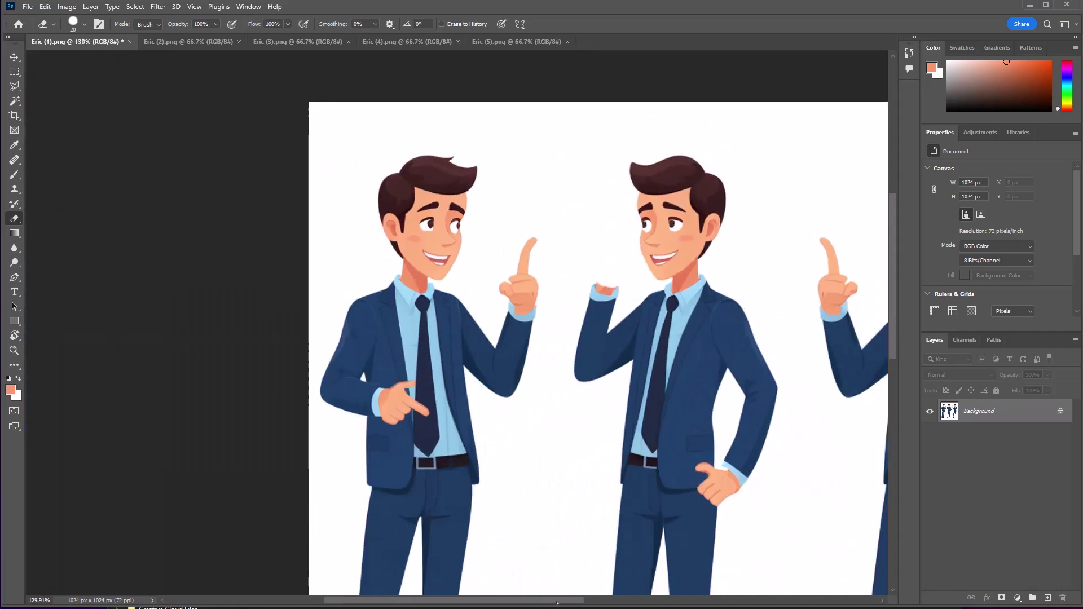
scroll(598, 349, "right", 5)
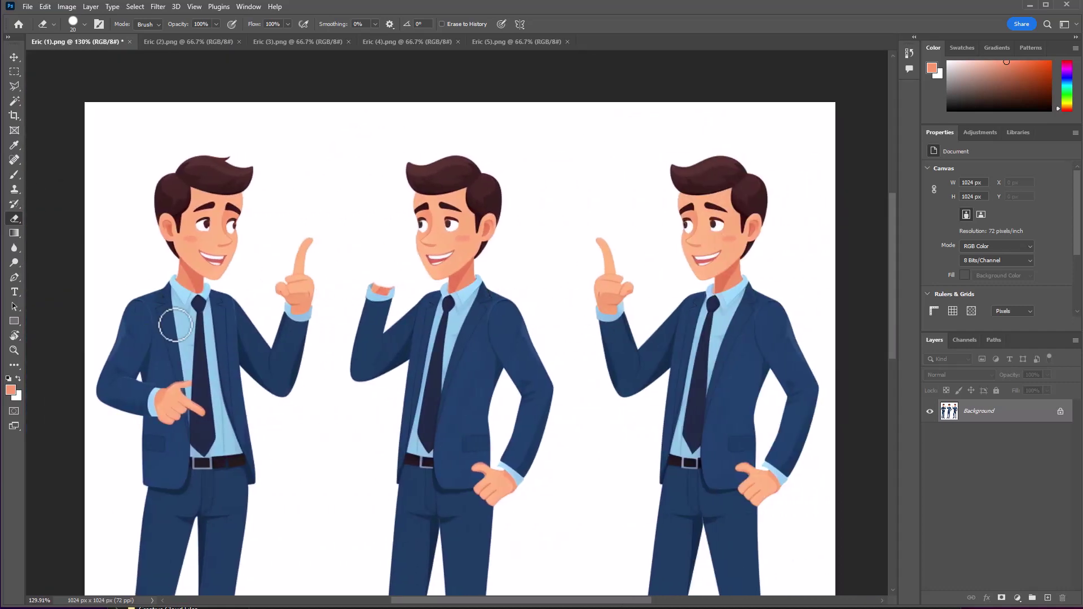
left_click(188, 42)
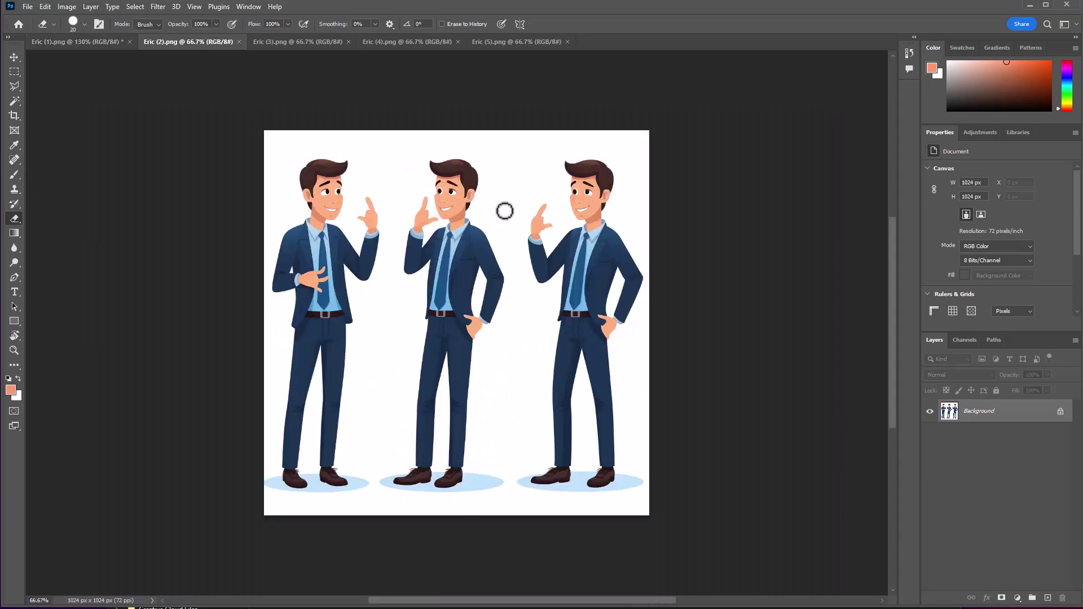
left_click(314, 44)
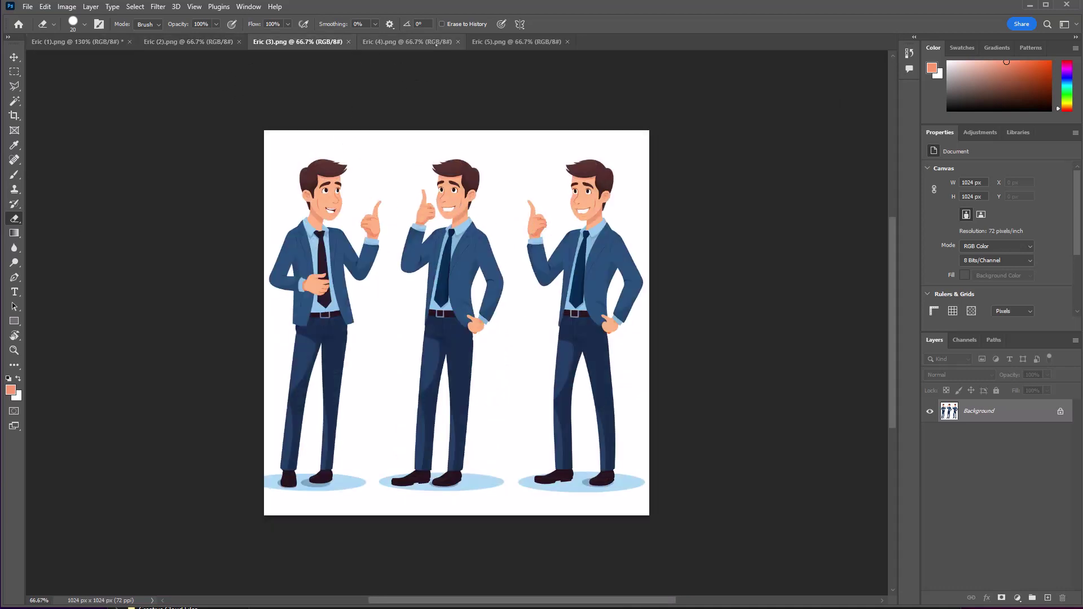
left_click(436, 42)
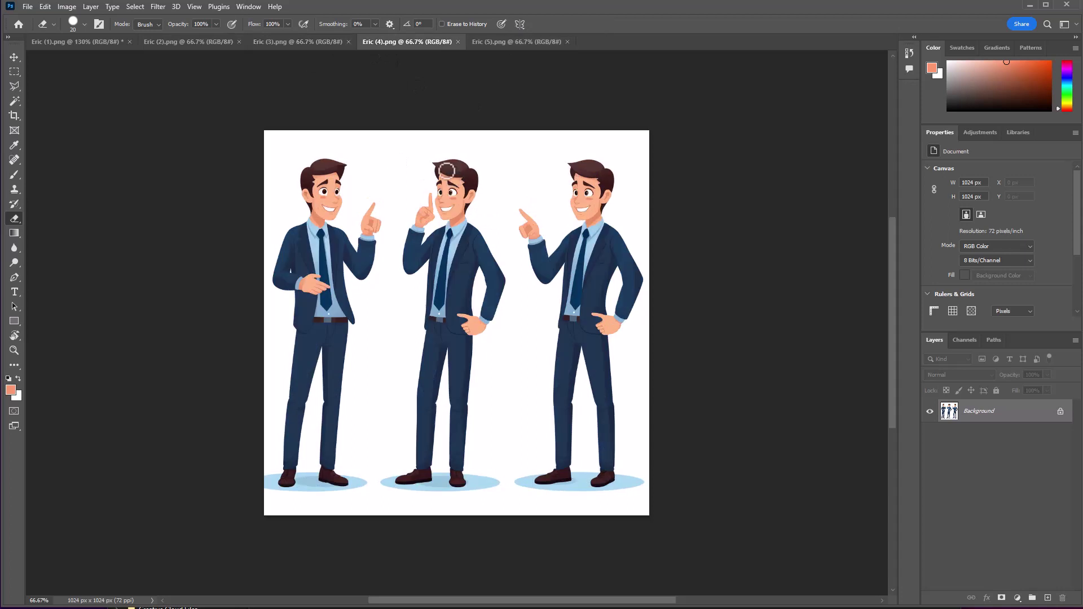
left_click(87, 43)
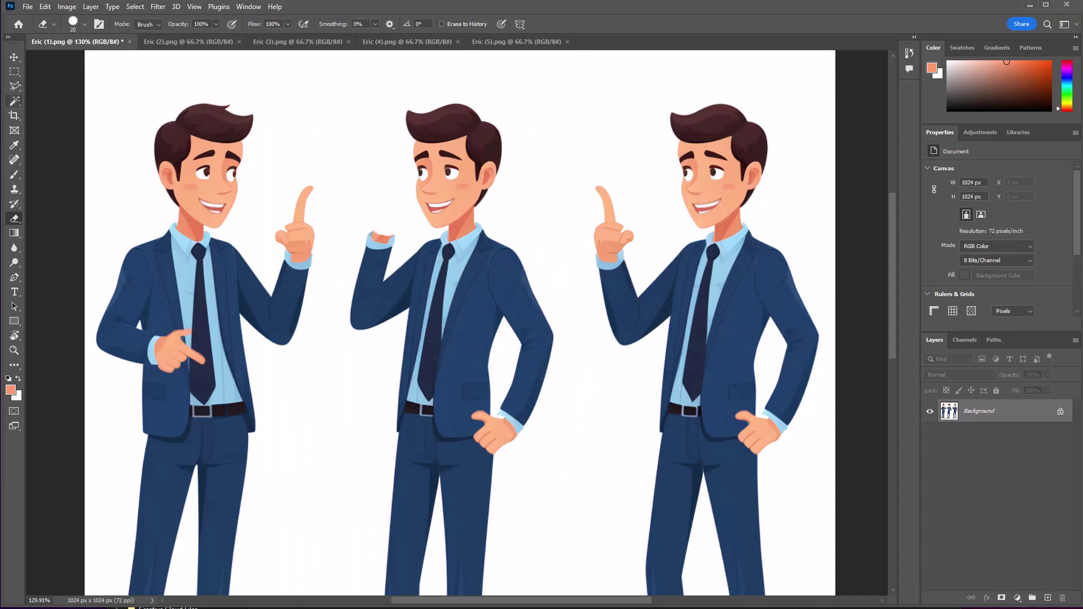
Outline the third figure's raised hand and cuff with the Polygonal Lasso tool and copy the selection to a new layer.
left_click(14, 72)
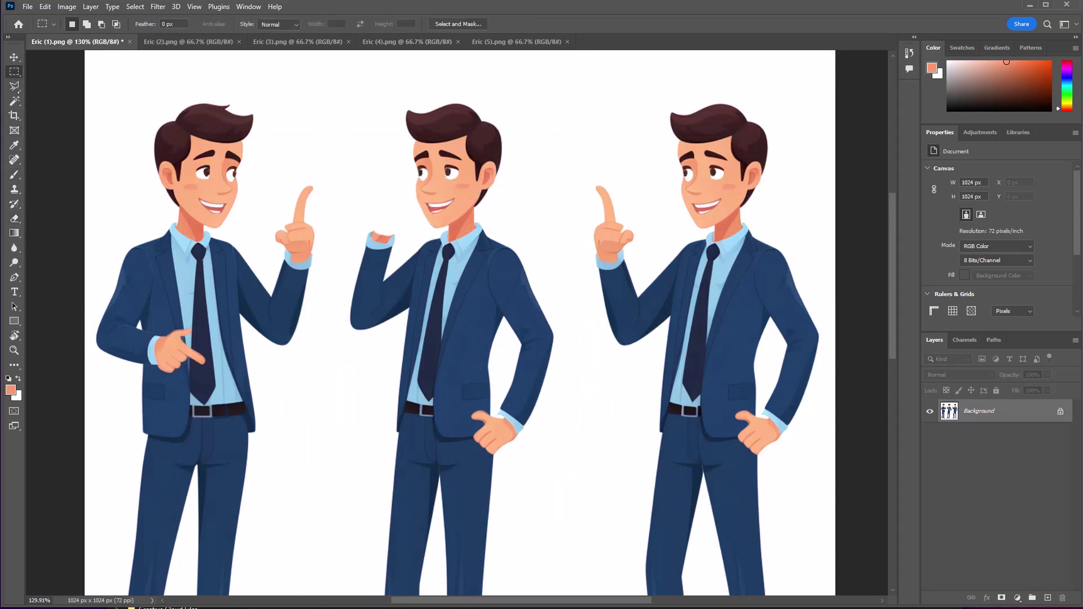
left_click(14, 86)
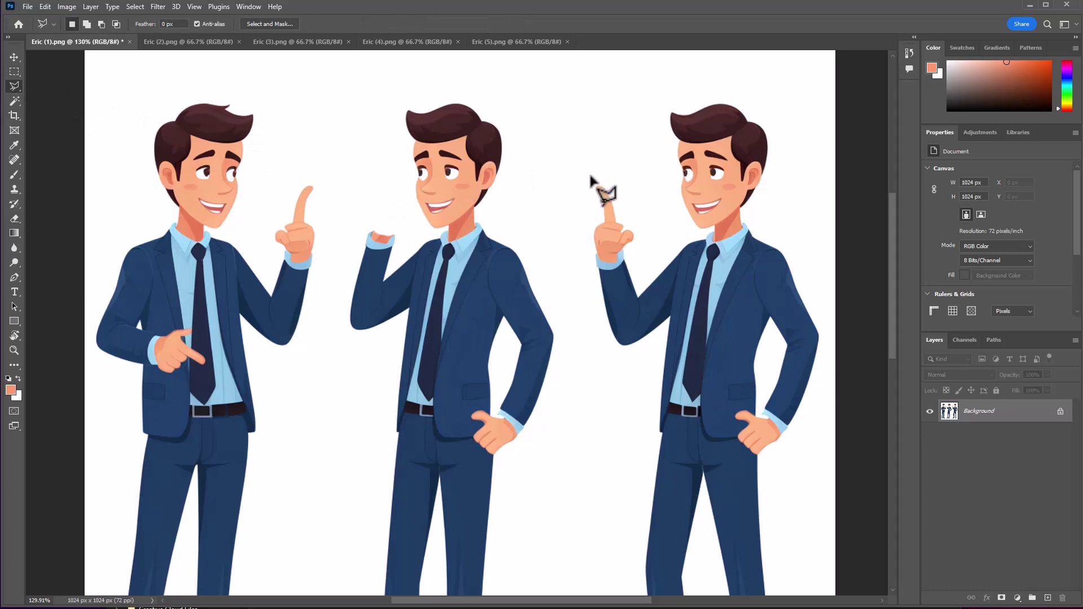
left_click(590, 176)
left_click(590, 253)
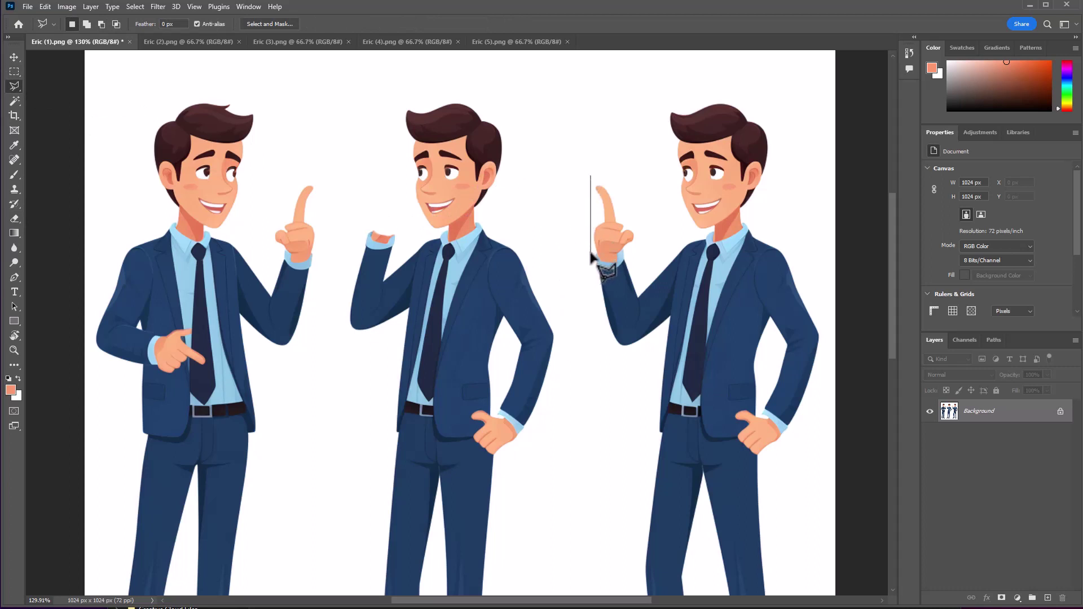
left_click(597, 263)
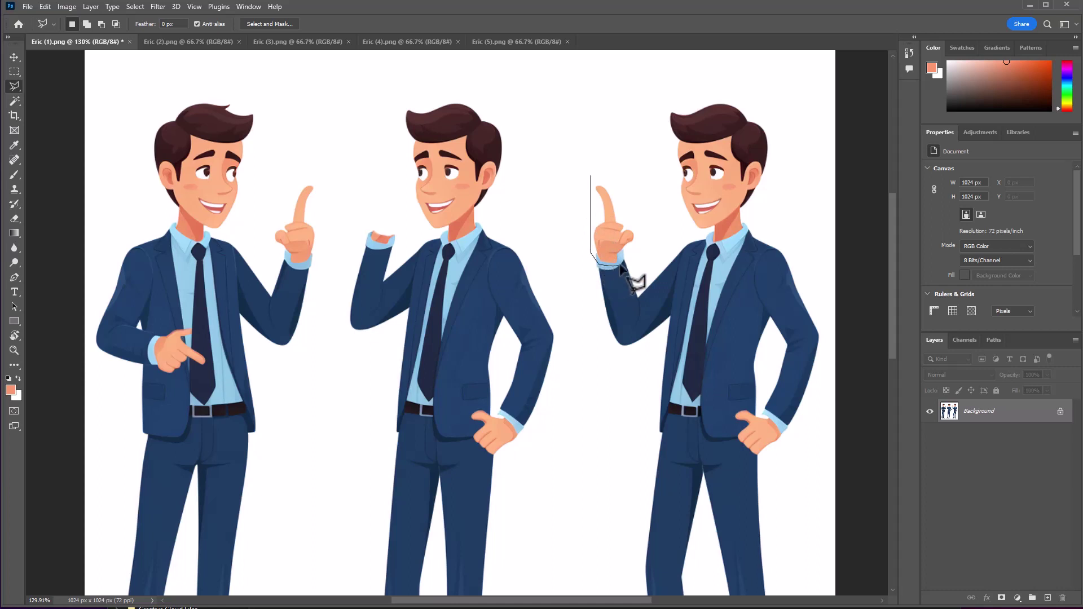
left_click(618, 264)
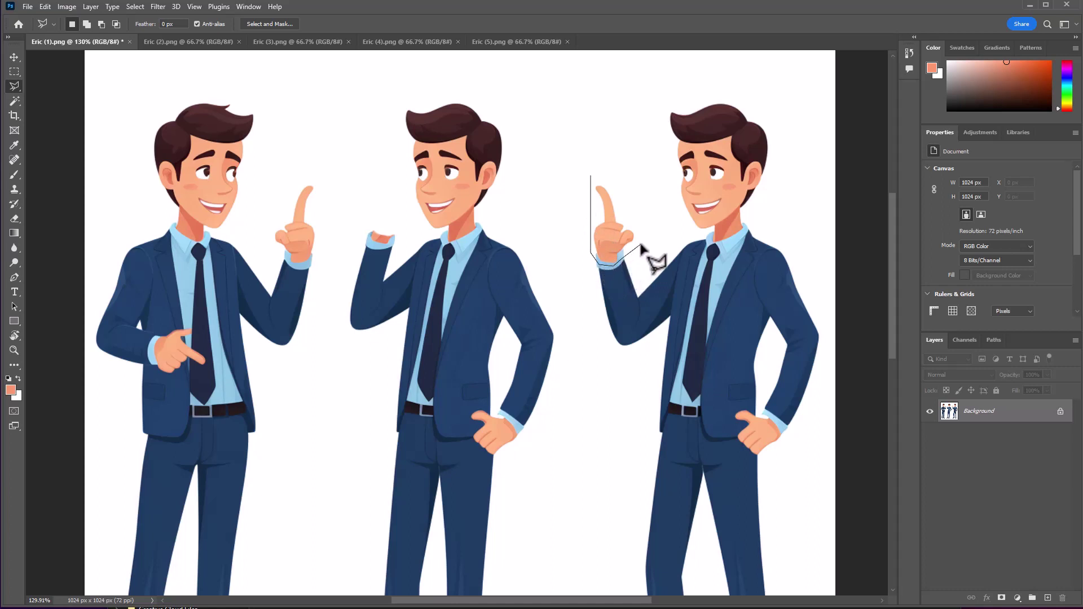
left_click(640, 245)
double_click(633, 199)
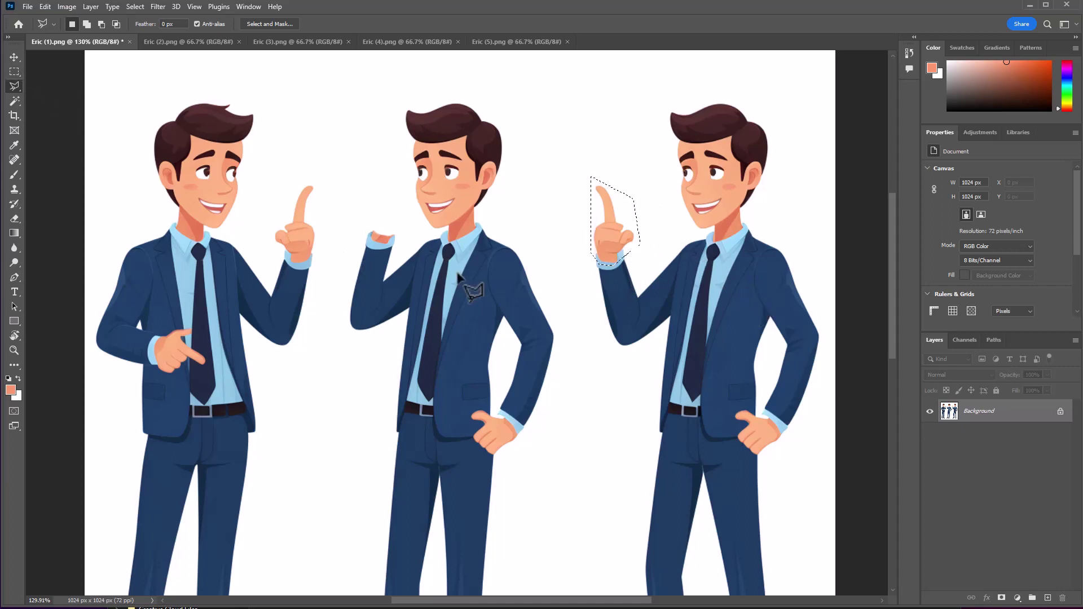
key("ctrl+j")
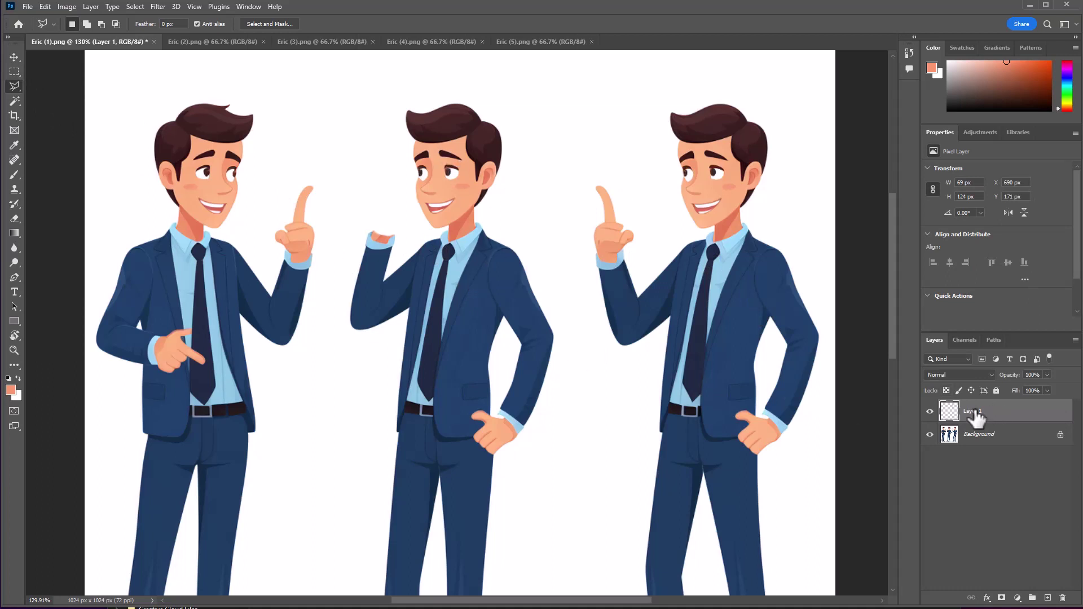
Move the copied hand onto the middle figure's empty cuff and merge its layer into the background.
left_click(14, 57)
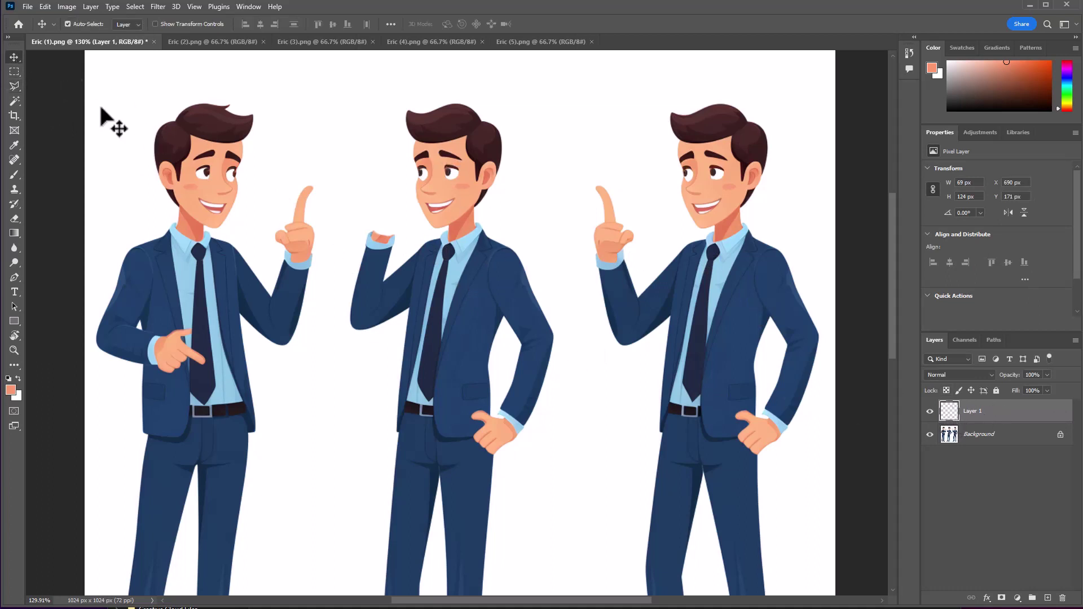
left_click_drag(605, 239, 375, 216)
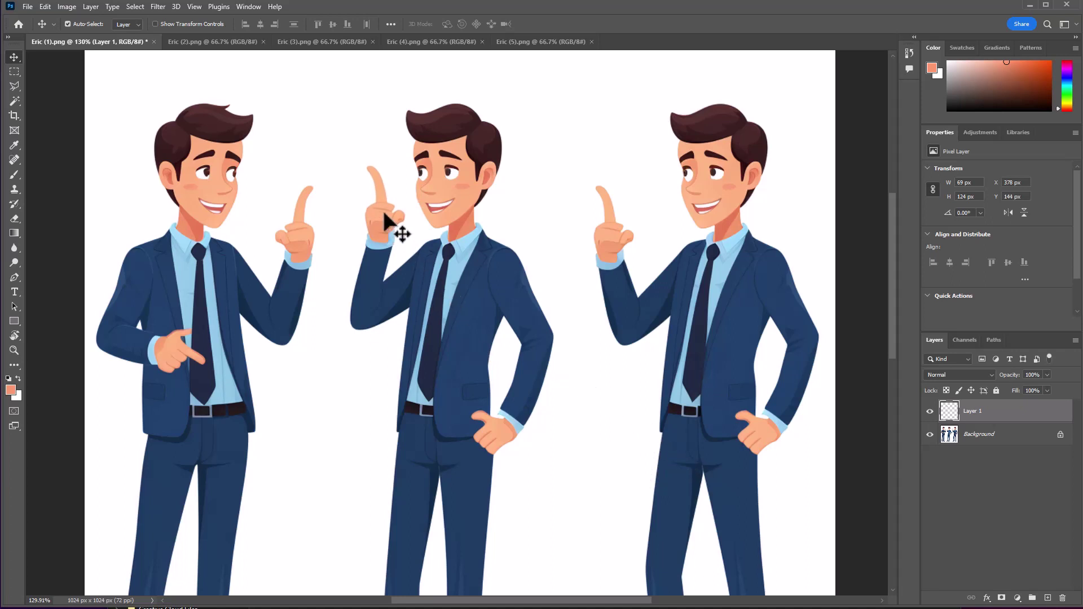
right_click(1012, 418)
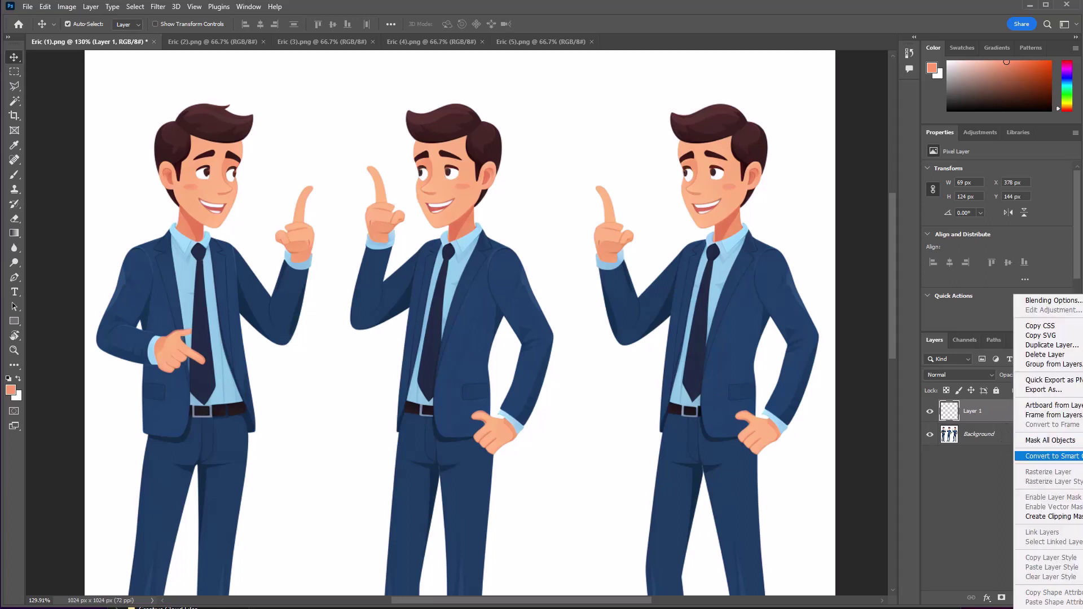
left_click(1045, 354)
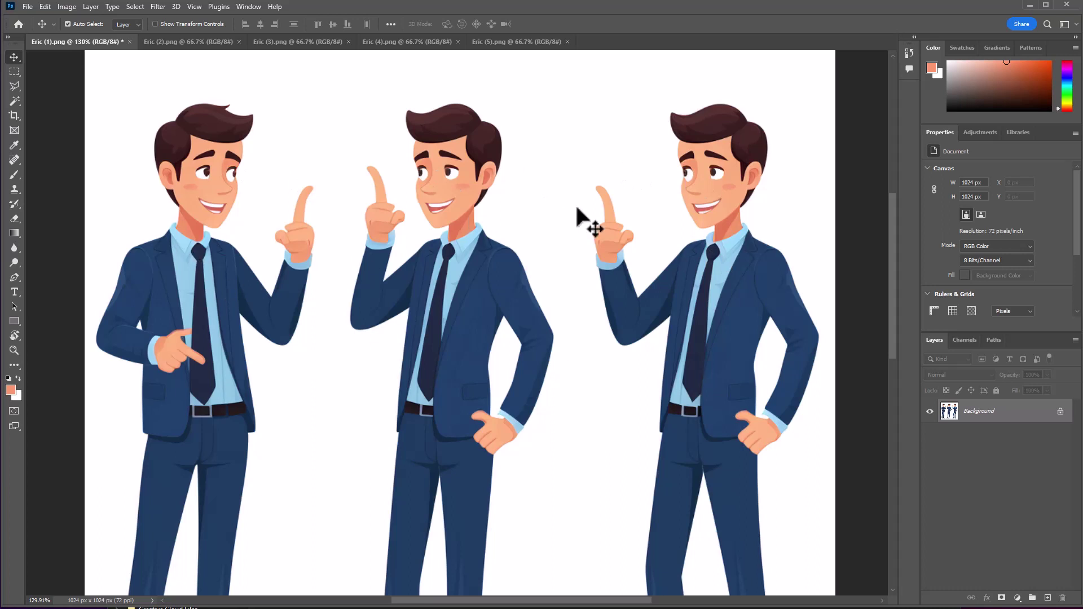
Review the poses and faces in Eric (2) through Eric (5), ending back in Eric (1).
left_click(191, 42)
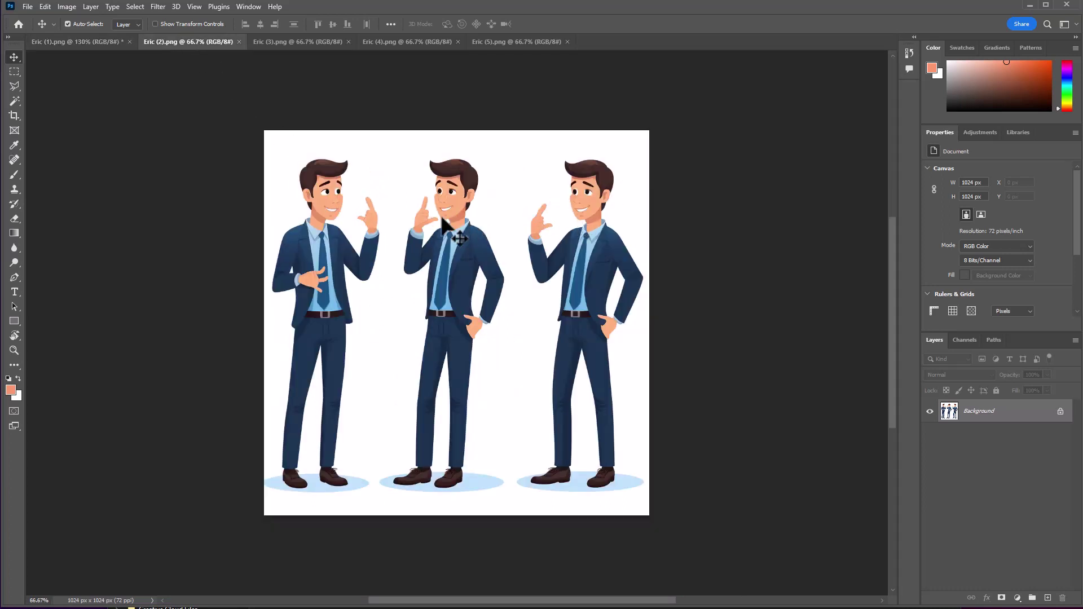
left_click(298, 42)
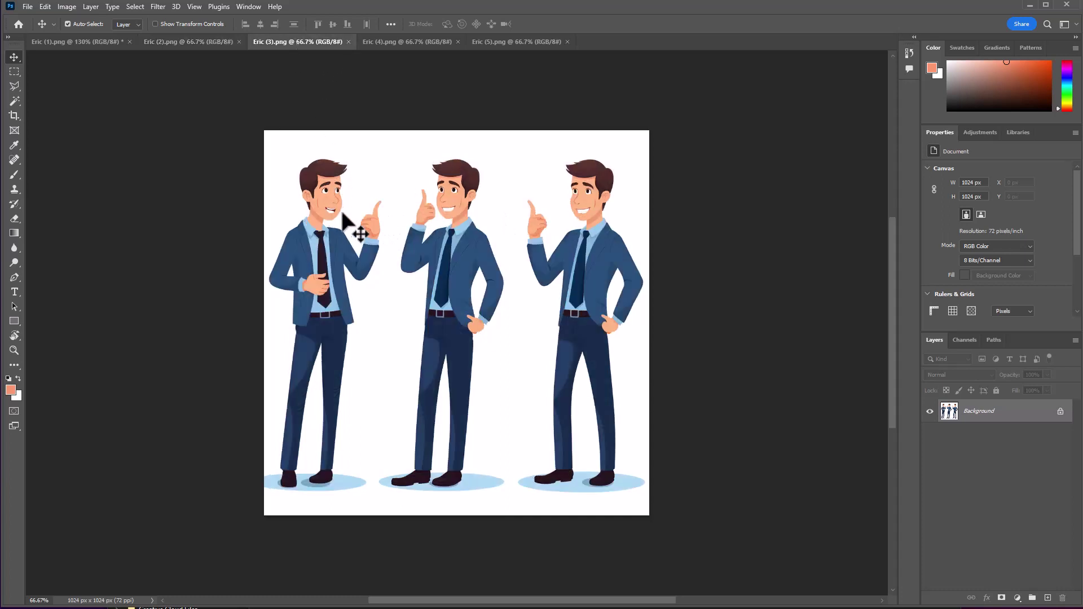
left_click(425, 42)
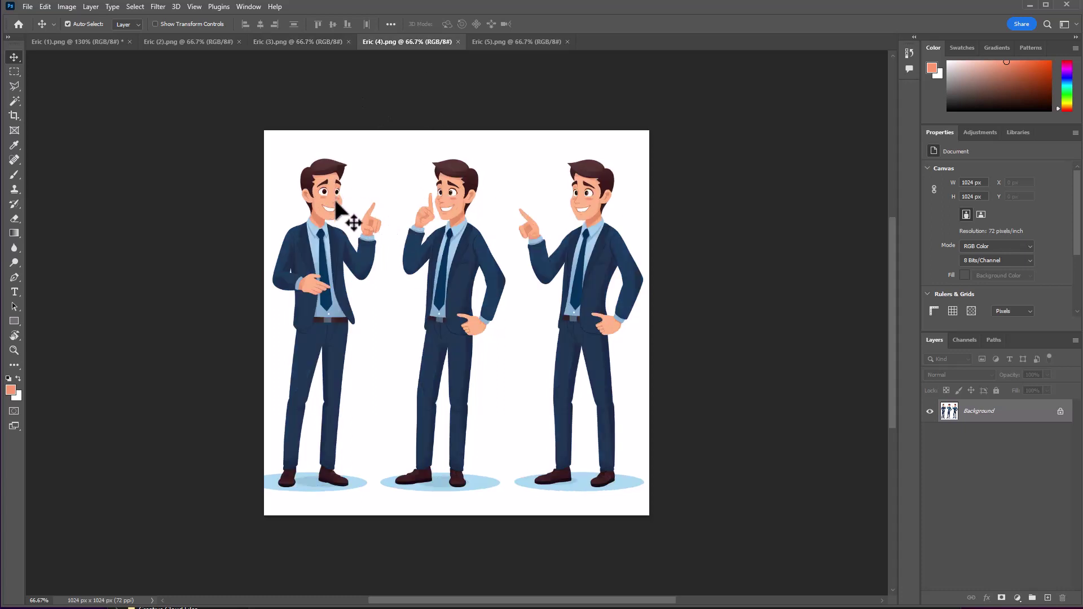
left_click(519, 42)
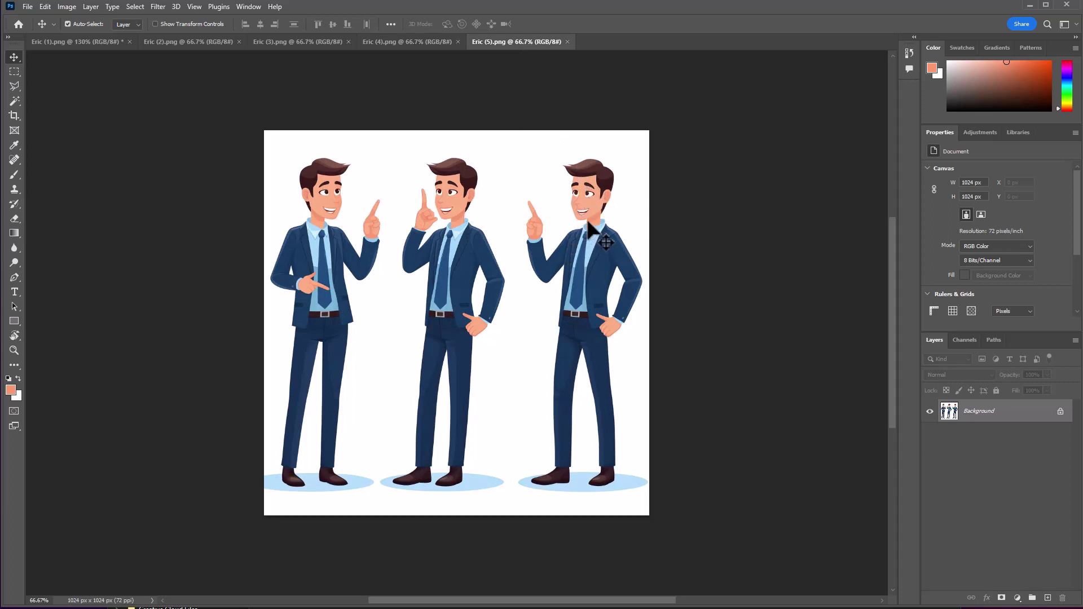
left_click(102, 43)
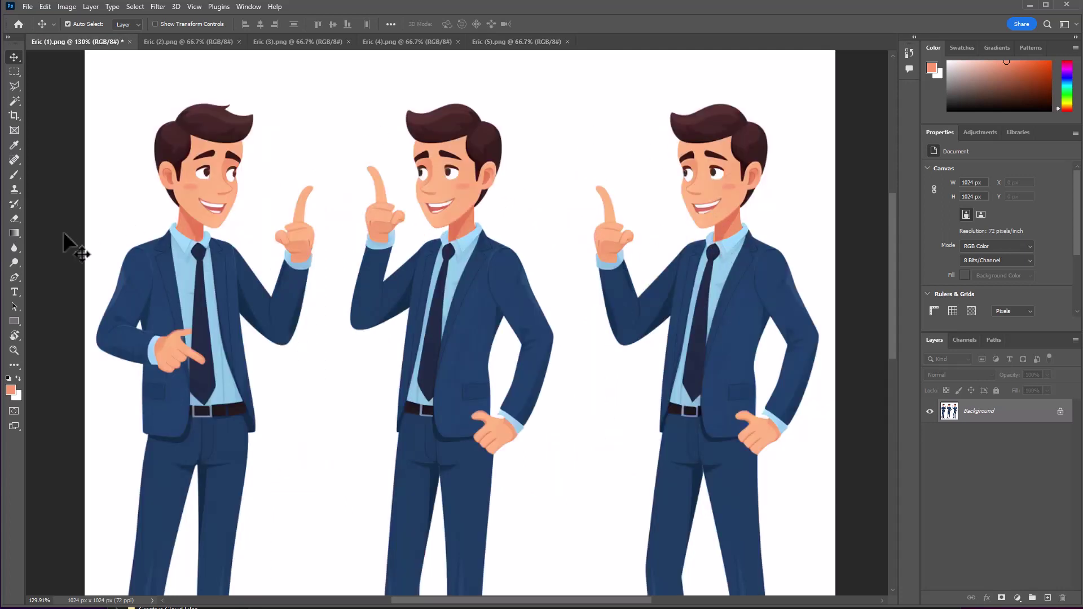
Outline the third figure's head in Eric (1) with the Polygonal Lasso tool and paste a copy into Eric (2).
left_click(14, 71)
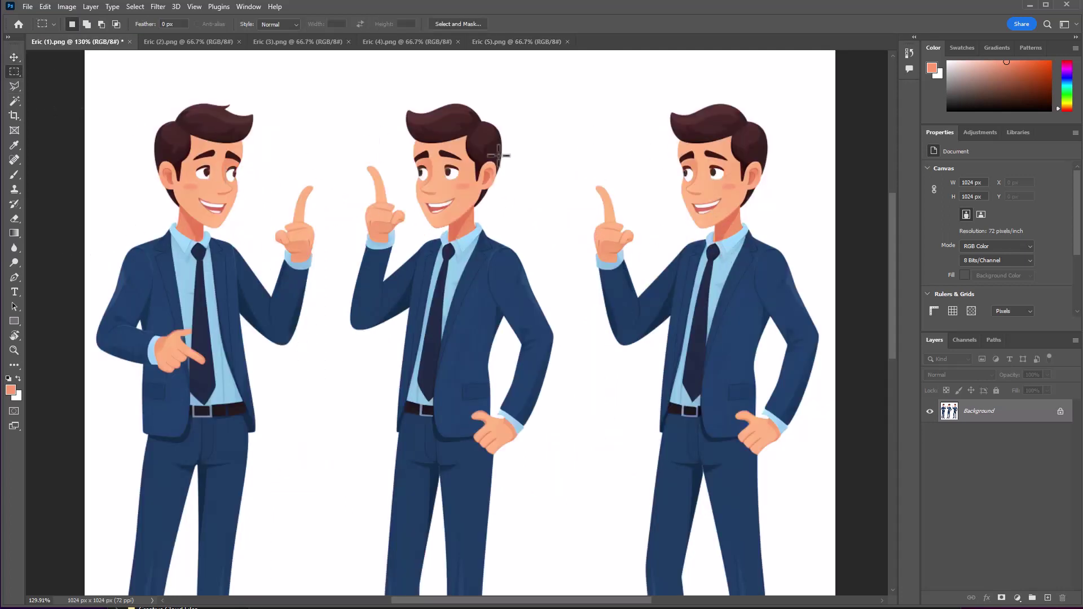
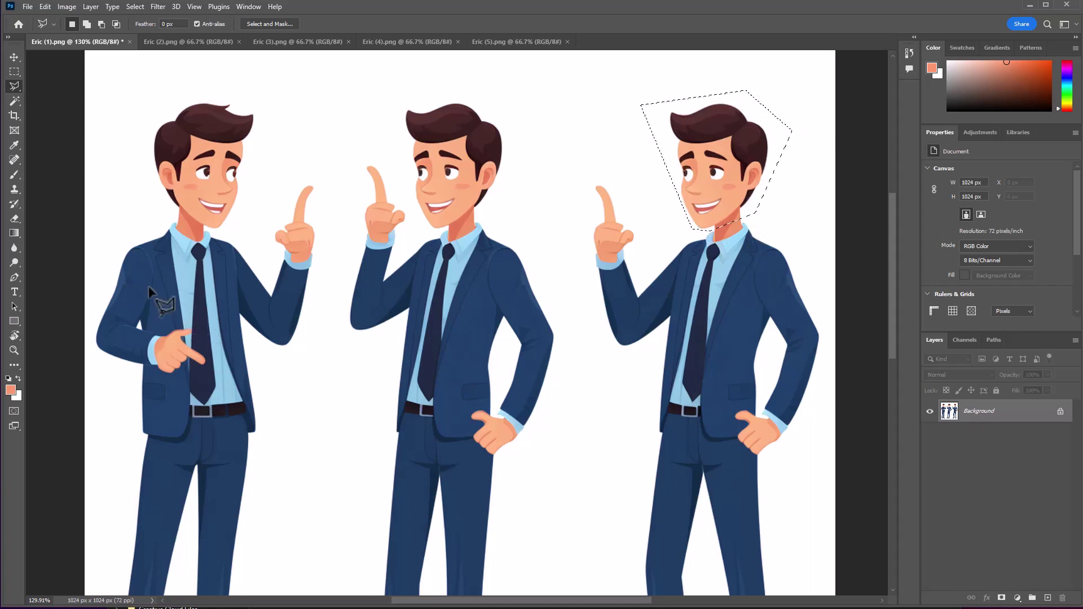
left_click(189, 41)
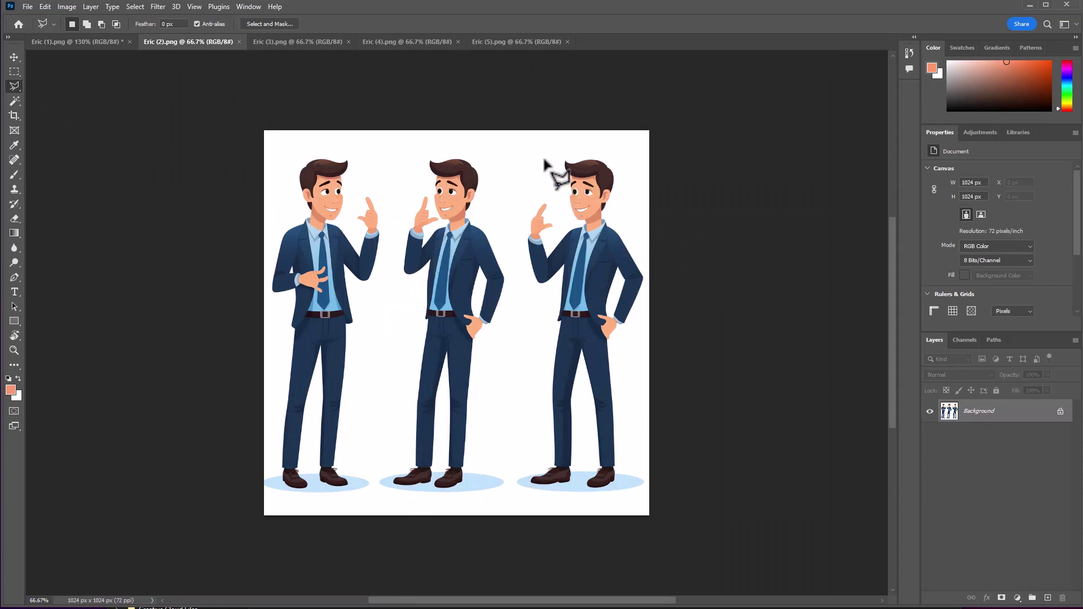
key("ctrl+v")
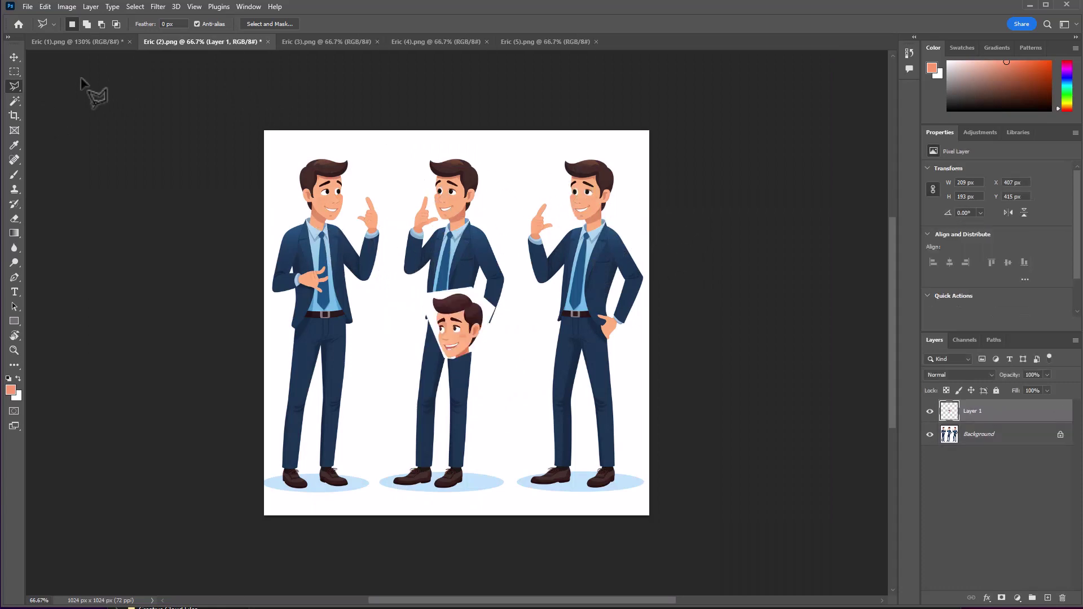
Move the pasted head to the blank space between the second and third figures' heads and merge its layer into the background.
key("v")
mouse_move(454, 324)
left_mouse_down()
mouse_move(493, 287)
mouse_move(519, 170)
left_mouse_up()
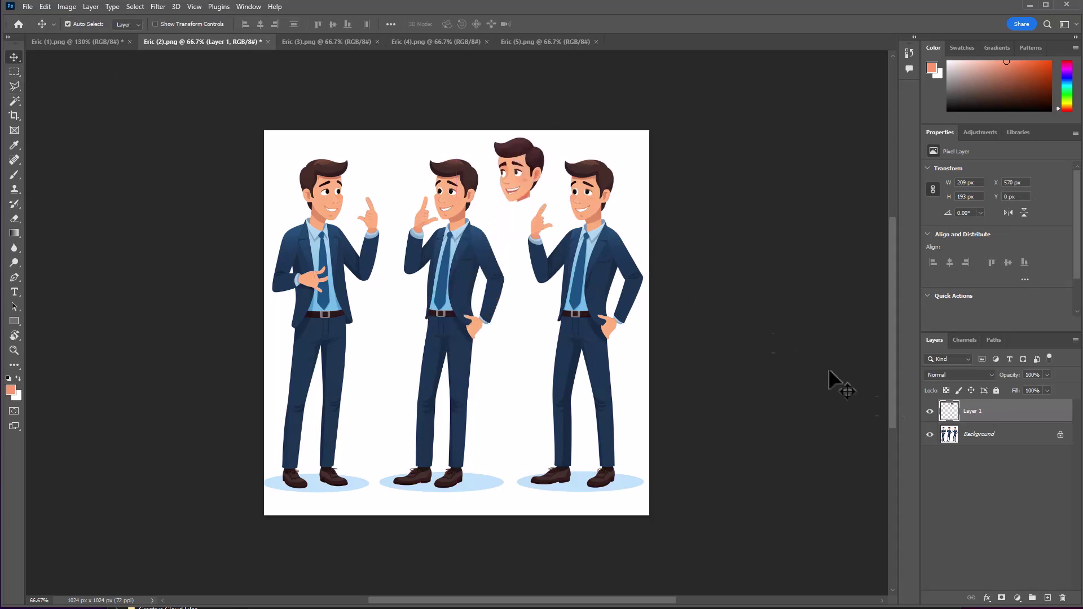
right_click(1015, 414)
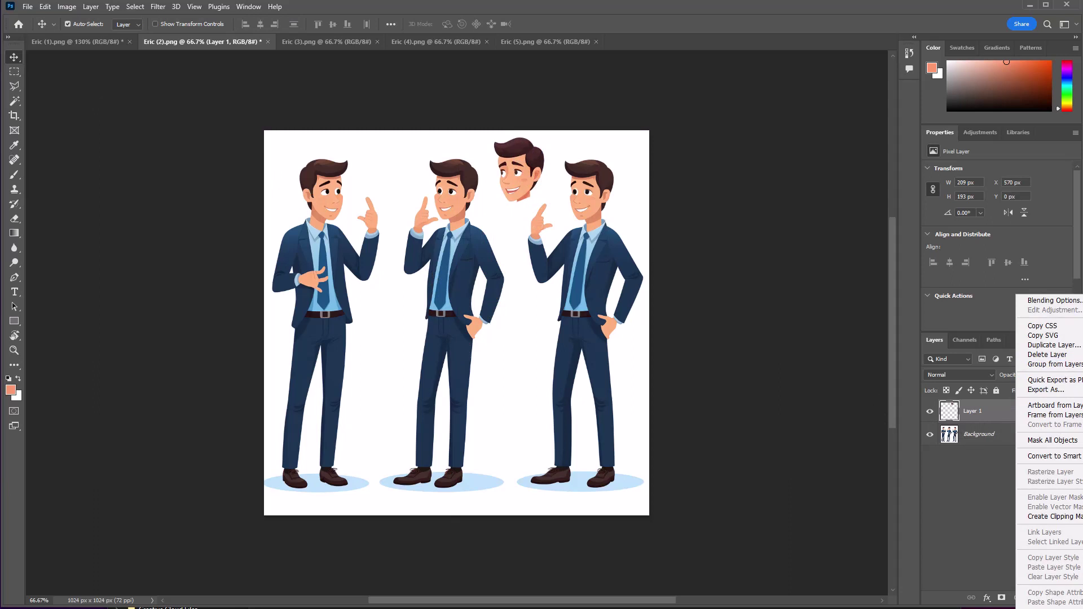
key("ctrl+e")
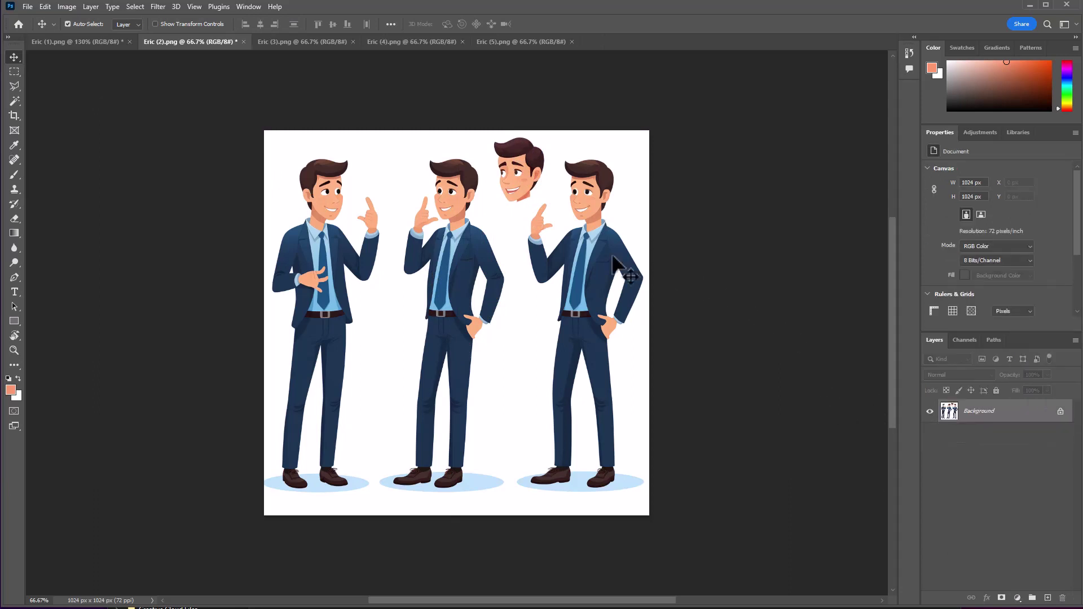
Clone the eyes, nose and open smile from the pasted head onto the third figure's face with the Clone Stamp tool.
scroll(646, 232, "up", 4)
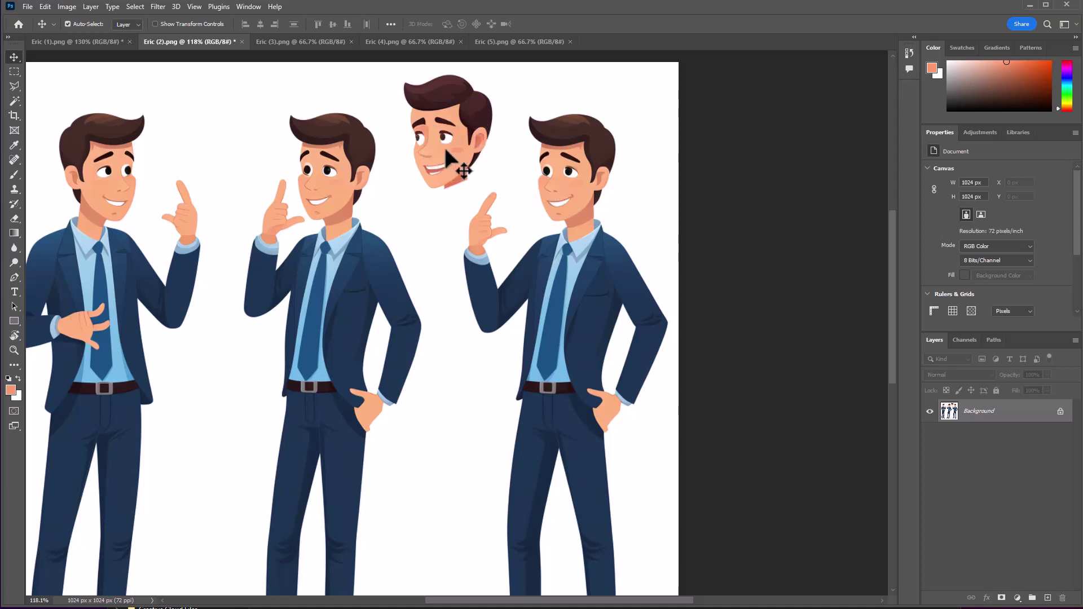
left_click(14, 190)
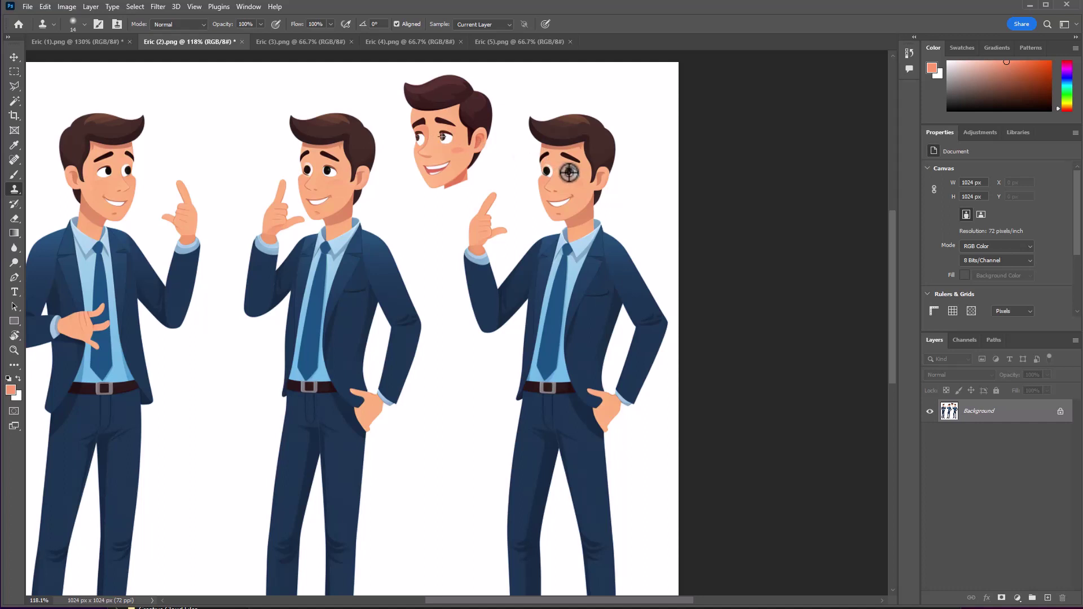
mouse_move(566, 171)
left_mouse_down()
mouse_move(577, 174)
mouse_move(562, 170)
left_mouse_up()
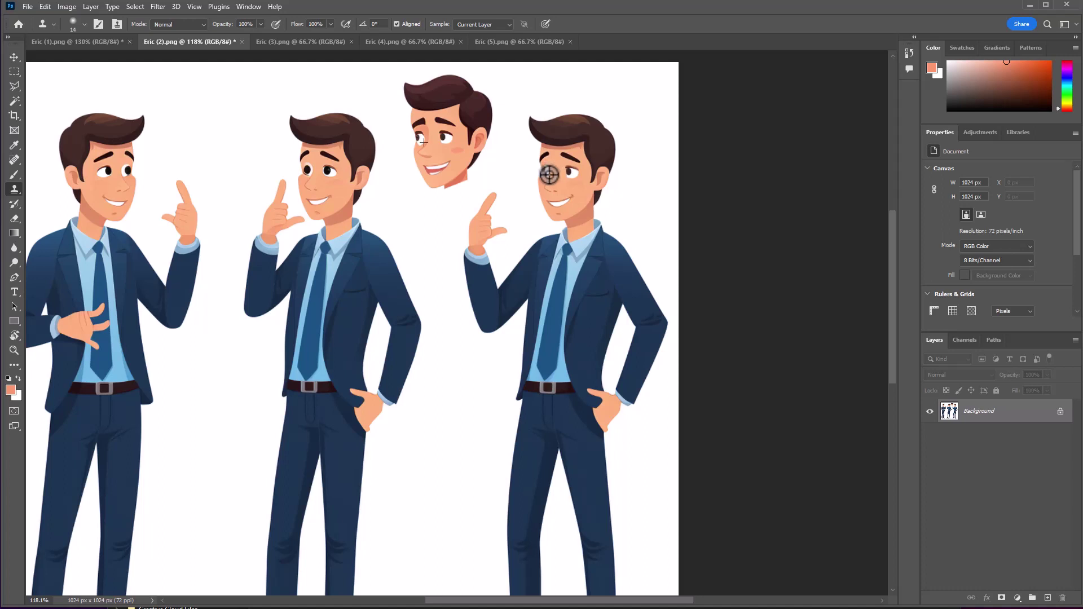
left_click_drag(547, 167, 553, 168)
mouse_move(552, 177)
left_mouse_down()
mouse_move(551, 200)
mouse_move(575, 197)
left_mouse_up()
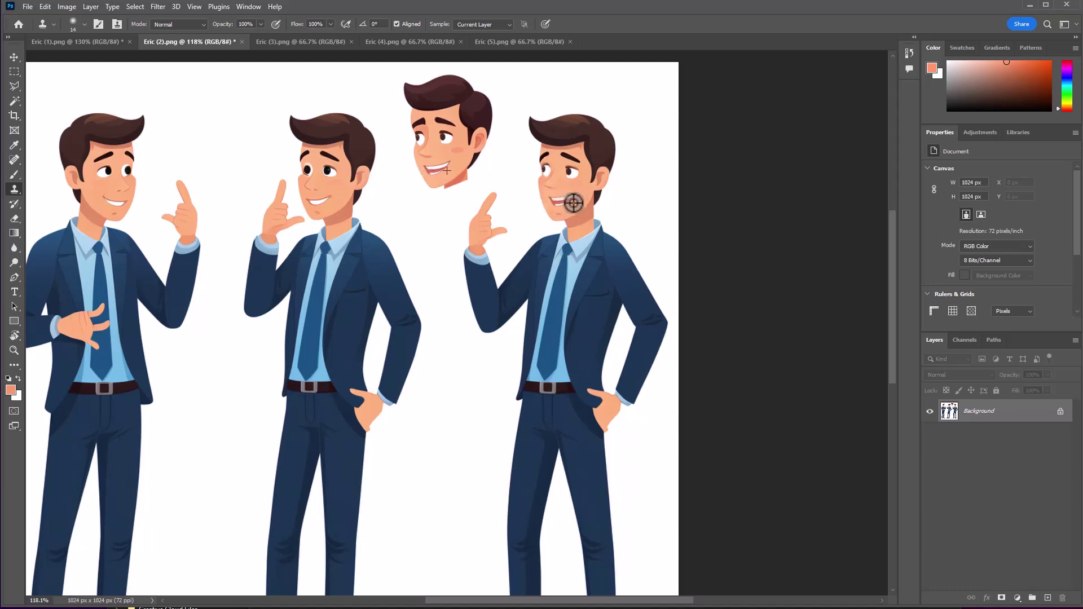
left_click_drag(561, 201, 560, 210)
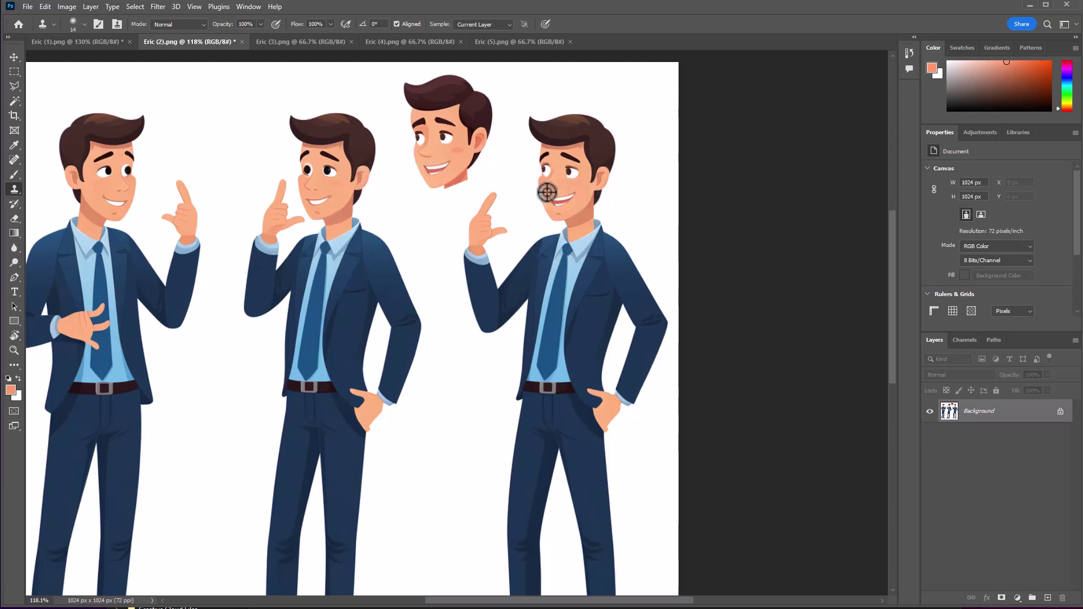
left_click_drag(547, 192, 551, 188)
Clone the pasted head's eyes and nose area onto the middle figure's face with the Clone Stamp tool.
left_click(444, 137, "alt")
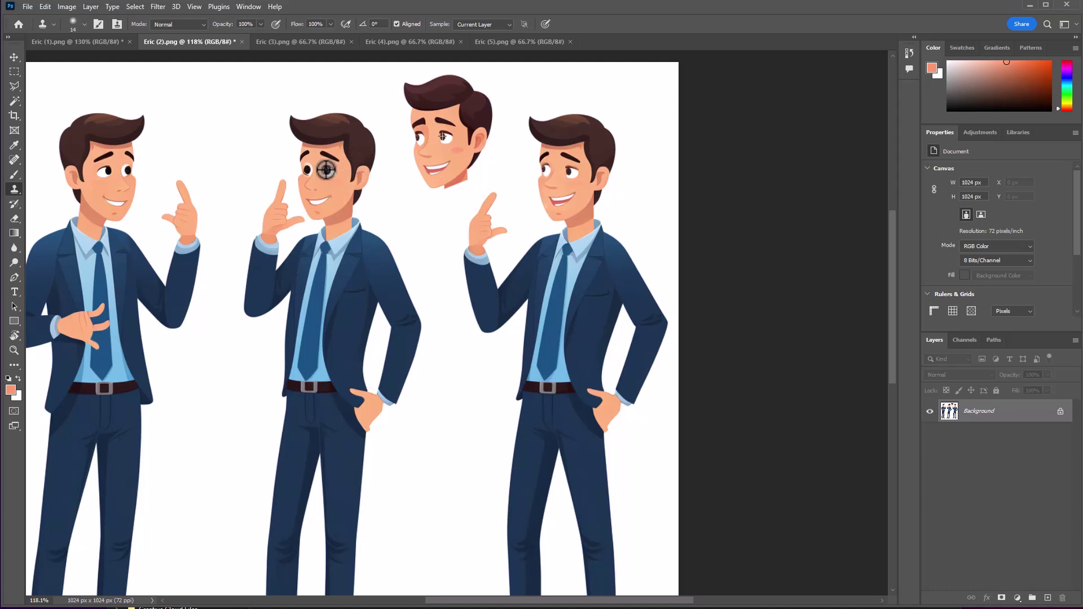
mouse_move(326, 169)
left_mouse_down()
mouse_move(338, 173)
mouse_move(328, 172)
left_mouse_up()
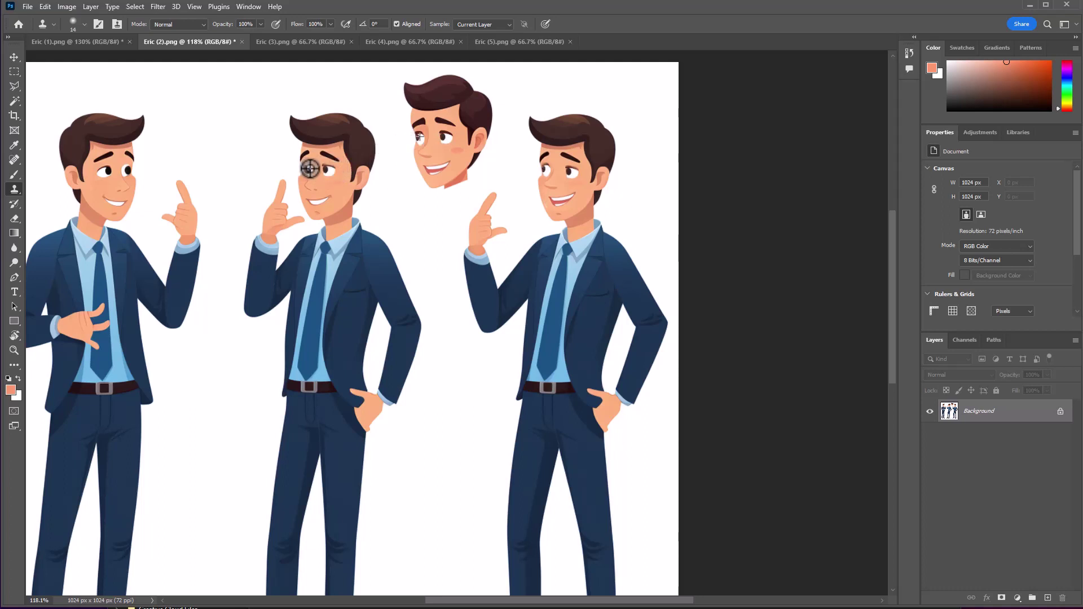
left_click_drag(307, 173, 308, 177)
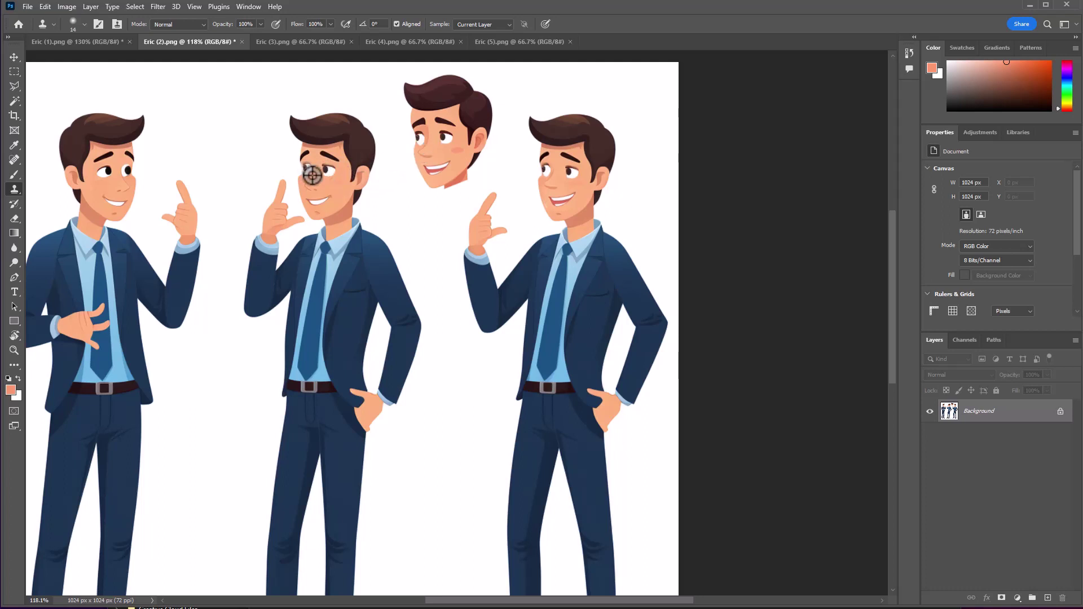
mouse_move(313, 178)
left_mouse_down()
mouse_move(311, 191)
mouse_move(299, 179)
mouse_move(316, 184)
left_mouse_up()
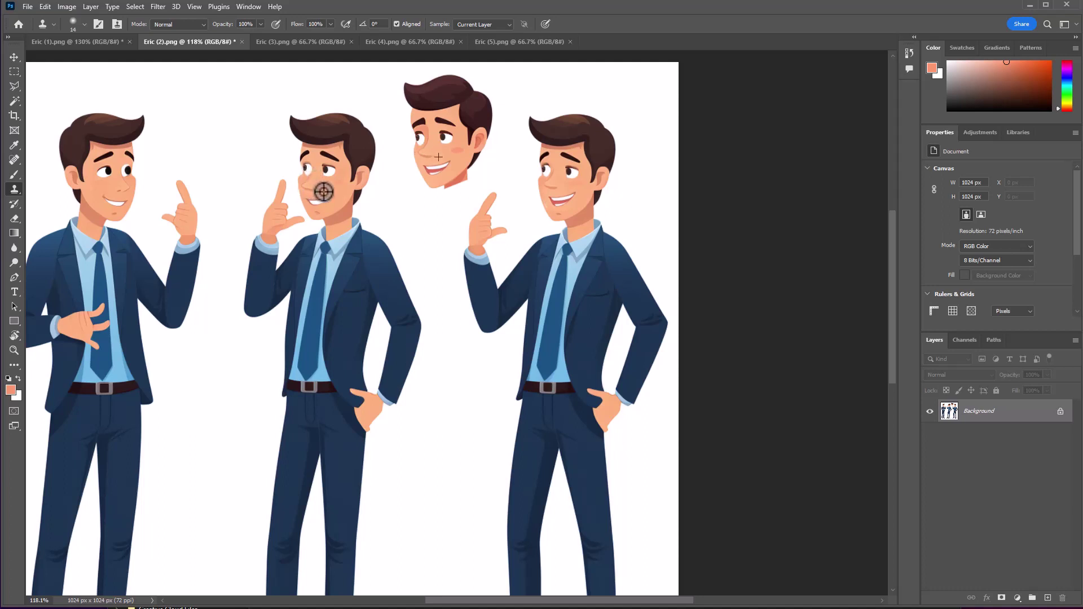
left_click(328, 193, "alt")
Outline the spare pasted head with the Polygonal Lasso tool and remove it by filling the selection.
key("m")
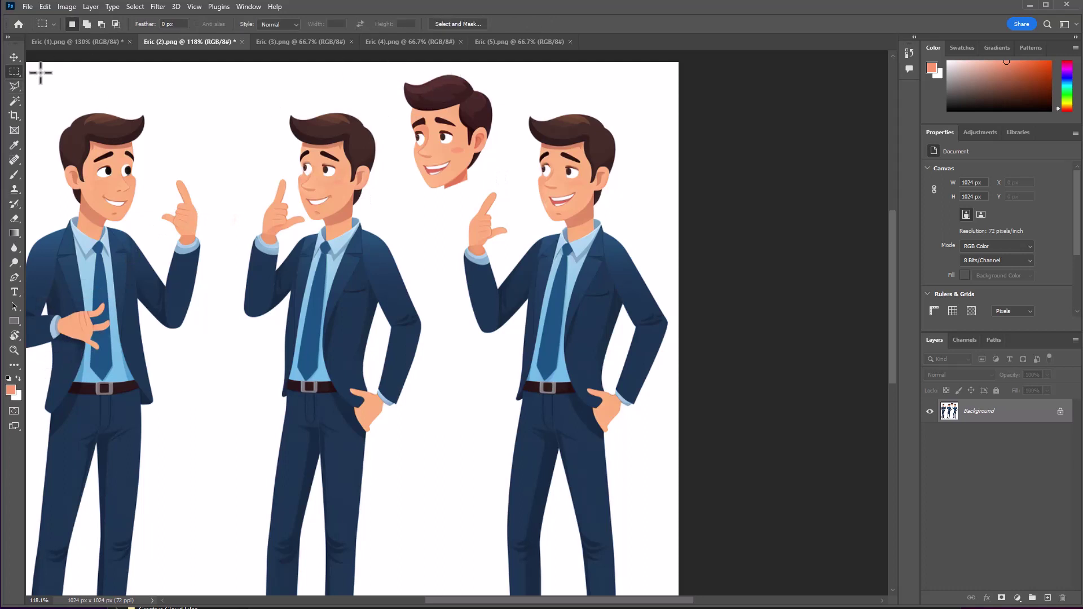
key("l")
left_click(392, 69)
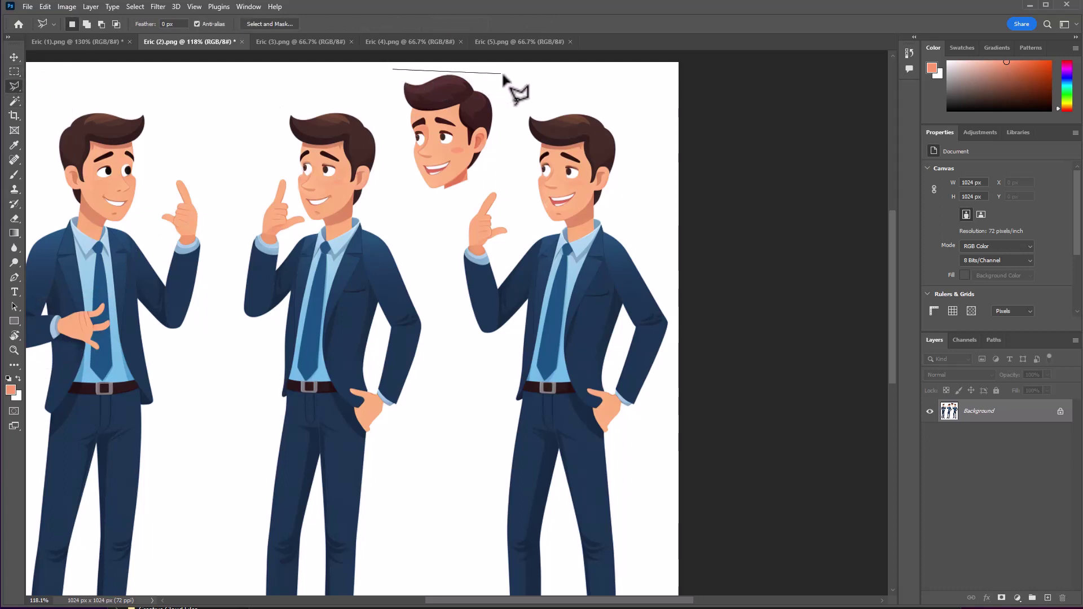
left_click(502, 73)
left_click(512, 144)
left_click(454, 206)
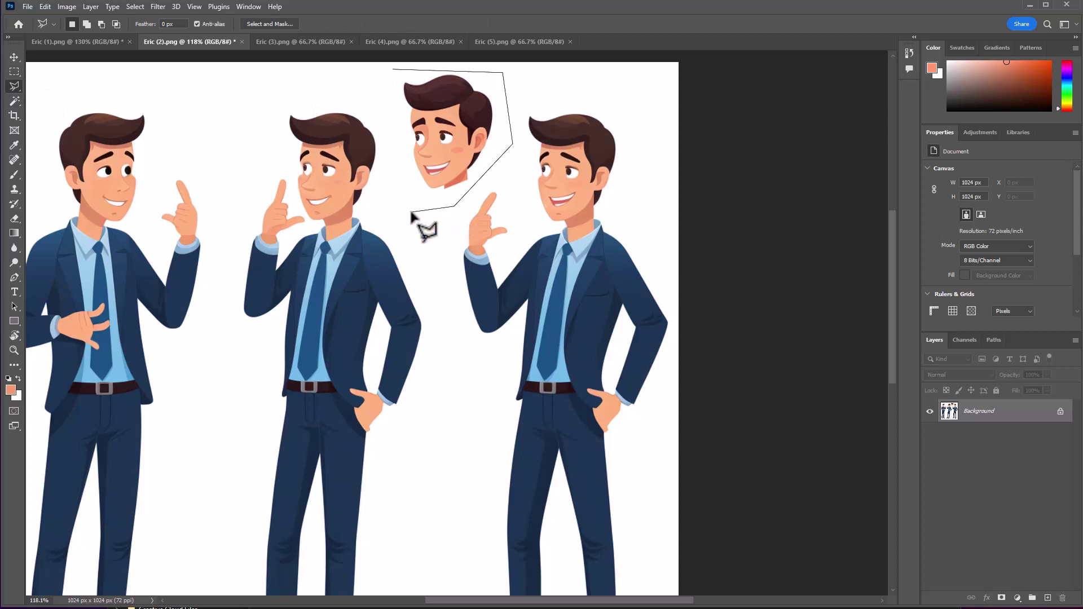
left_click(398, 175)
double_click(382, 115)
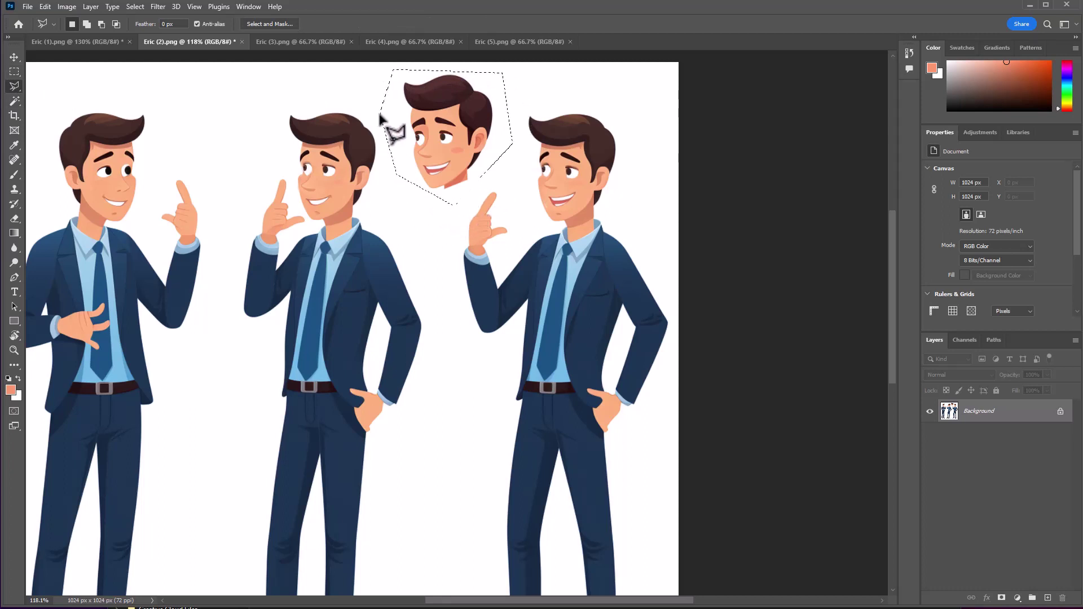
key("Delete")
left_click(571, 210)
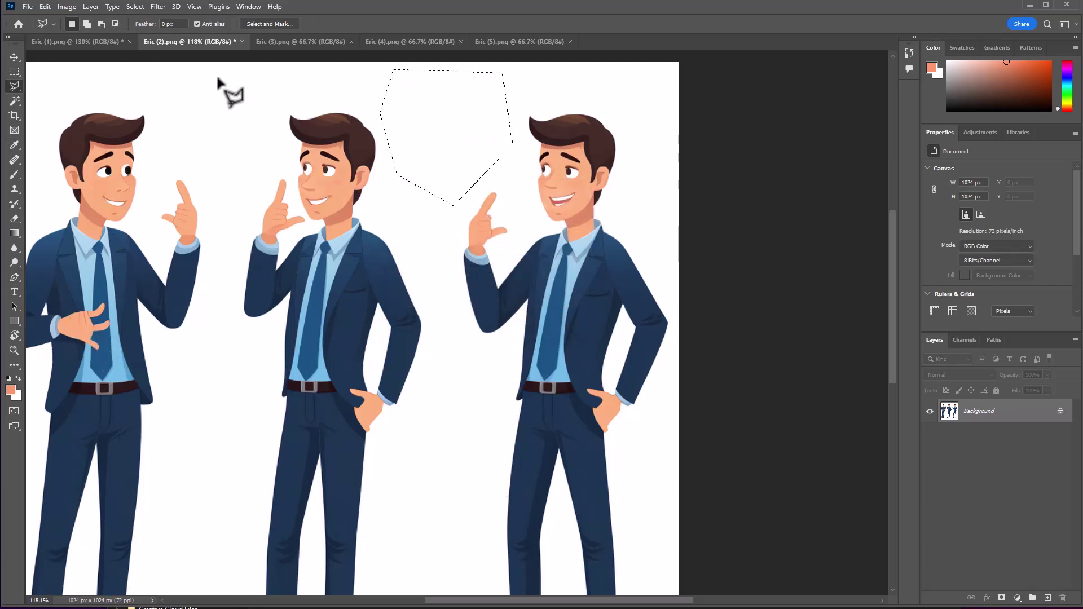
Compare the first figure's lower hand in Eric (3) and Eric (4), and paste a rectangular copy of the Eric (3) hand into Eric (2).
left_click(14, 71)
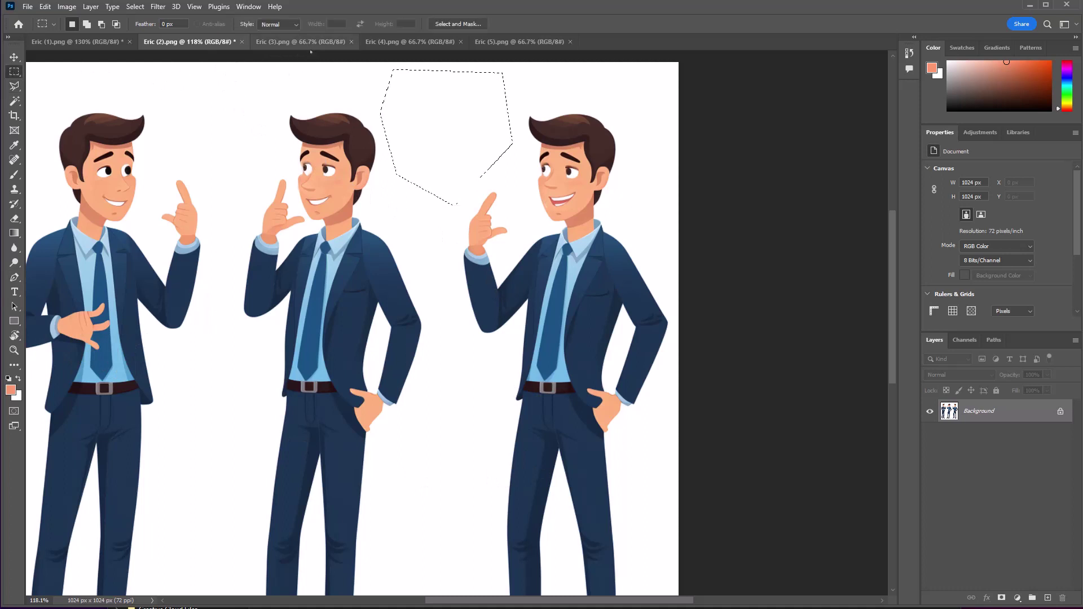
left_click(308, 47)
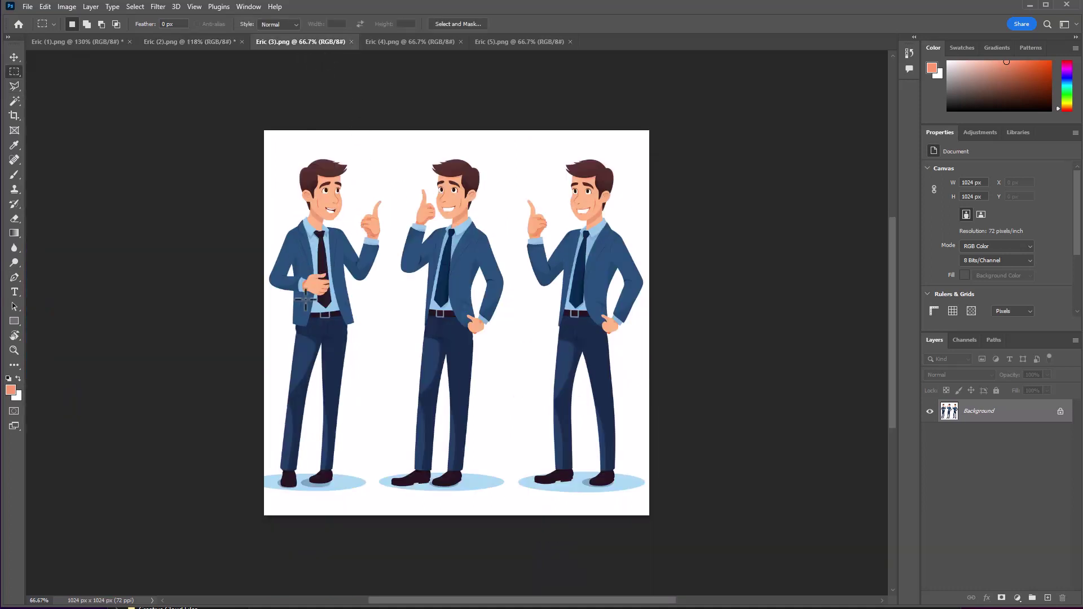
left_click(416, 43)
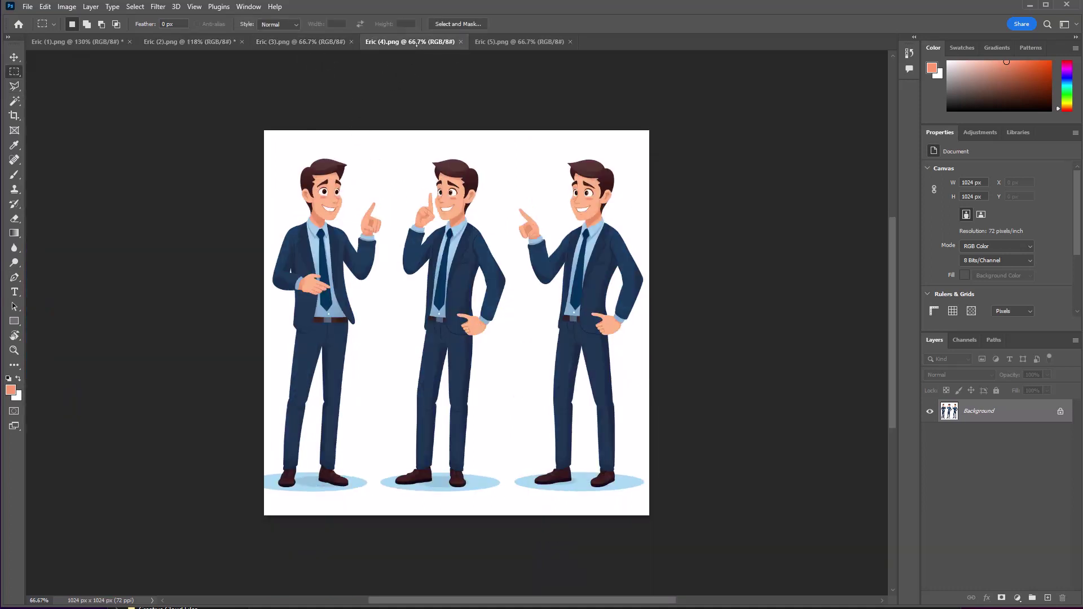
left_click(300, 42)
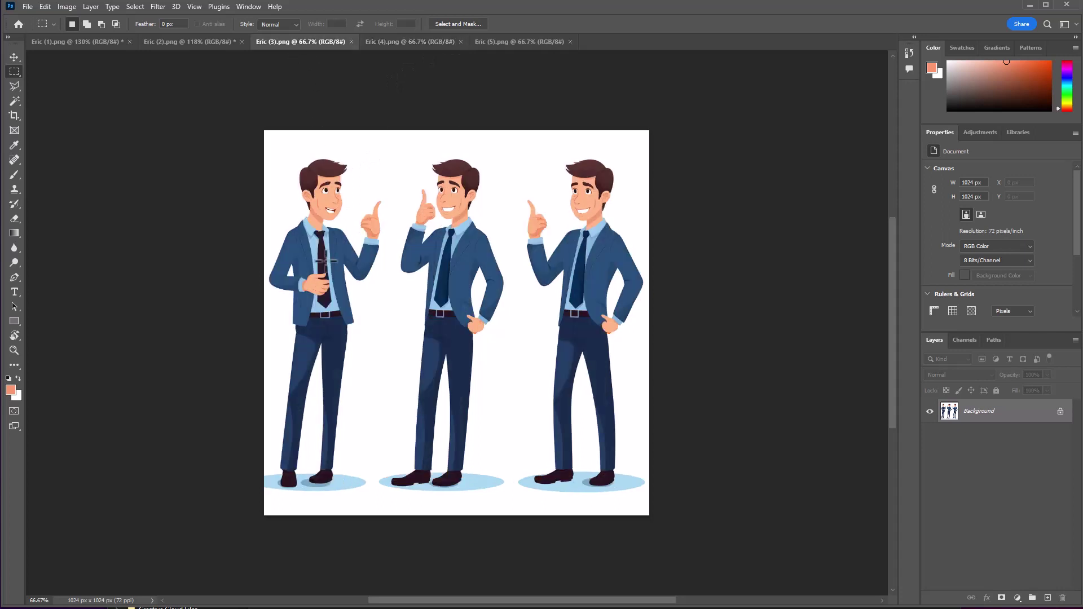
left_click(497, 47)
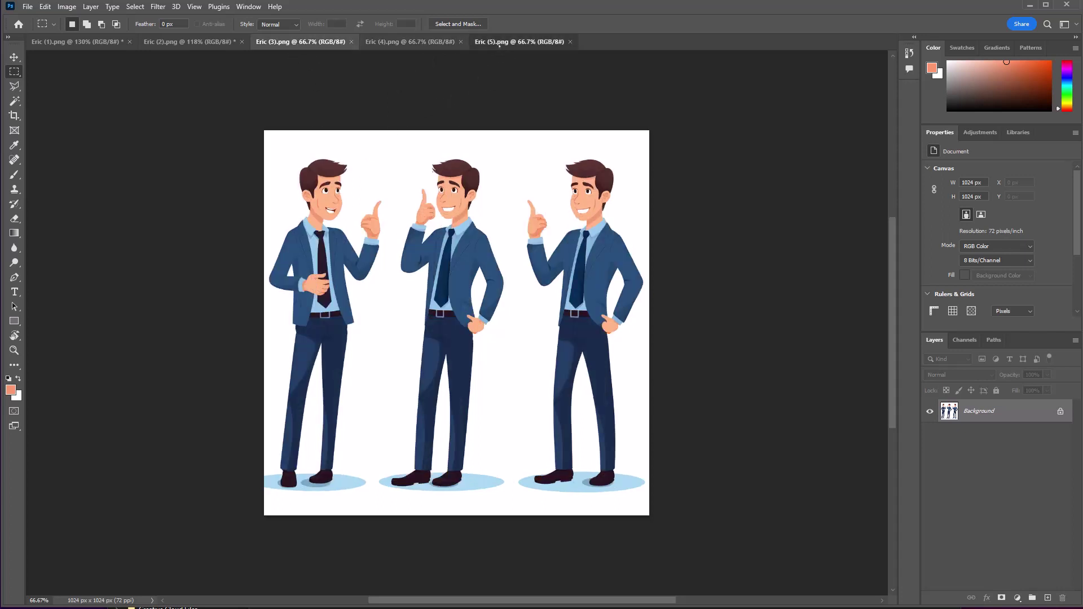
left_click(417, 43)
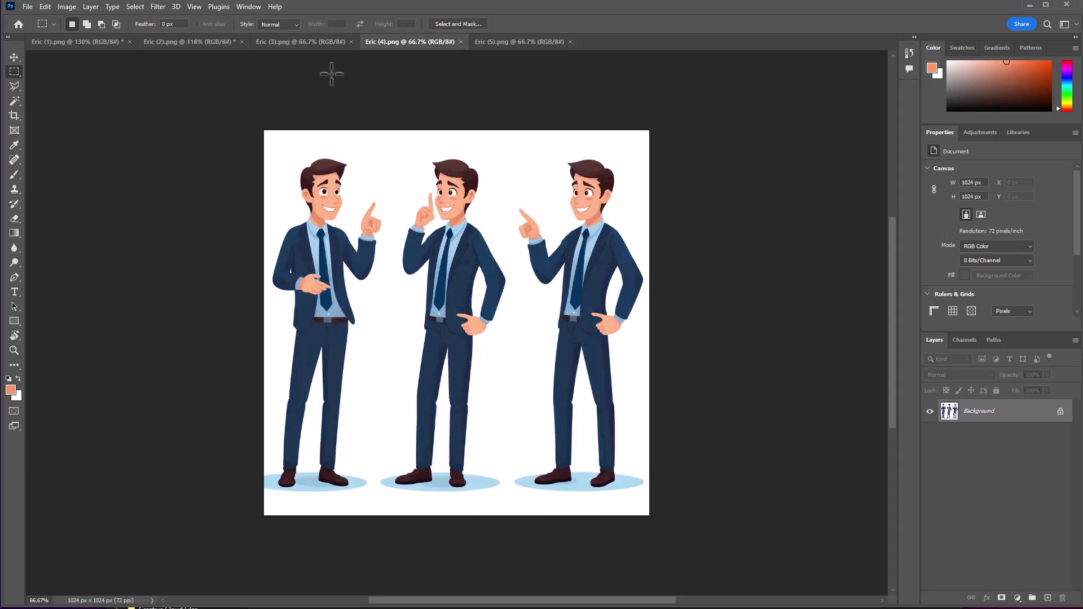
left_click(303, 44)
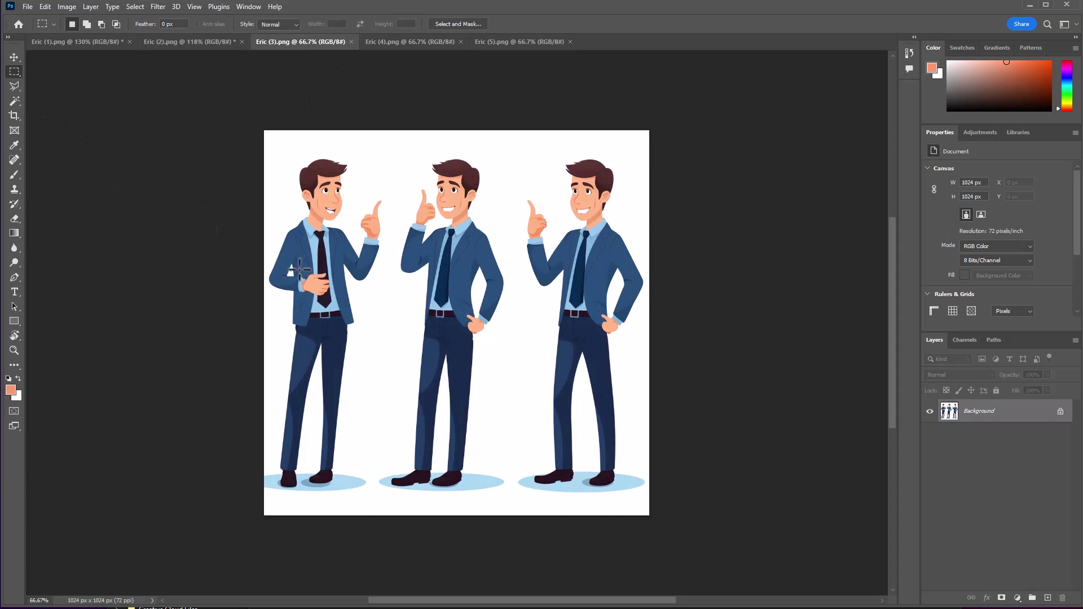
left_click_drag(299, 269, 340, 303)
left_click(189, 41)
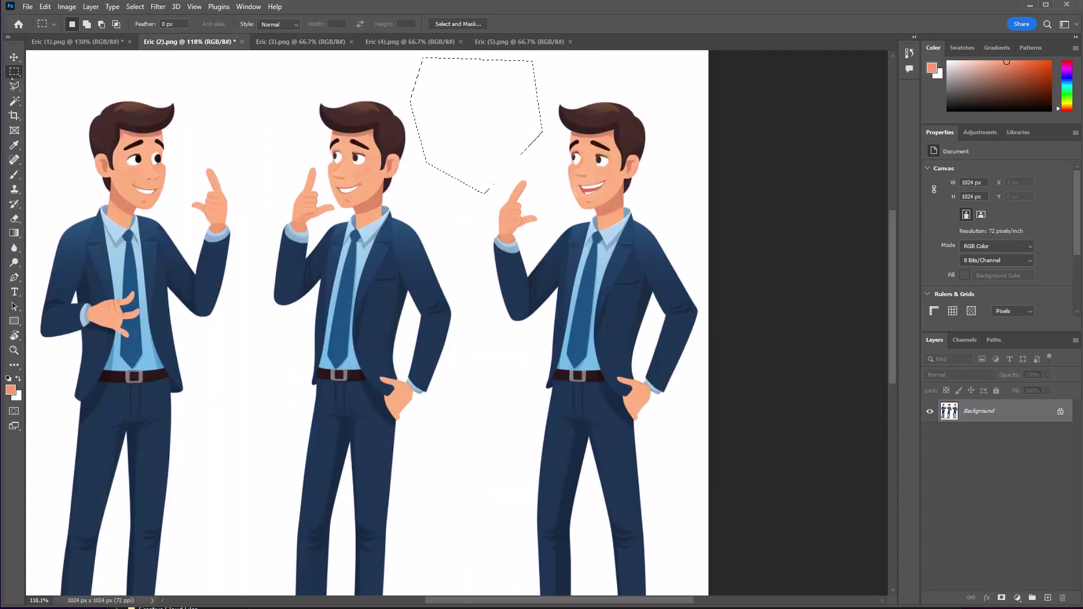
left_click(284, 92)
key("ctrl+v")
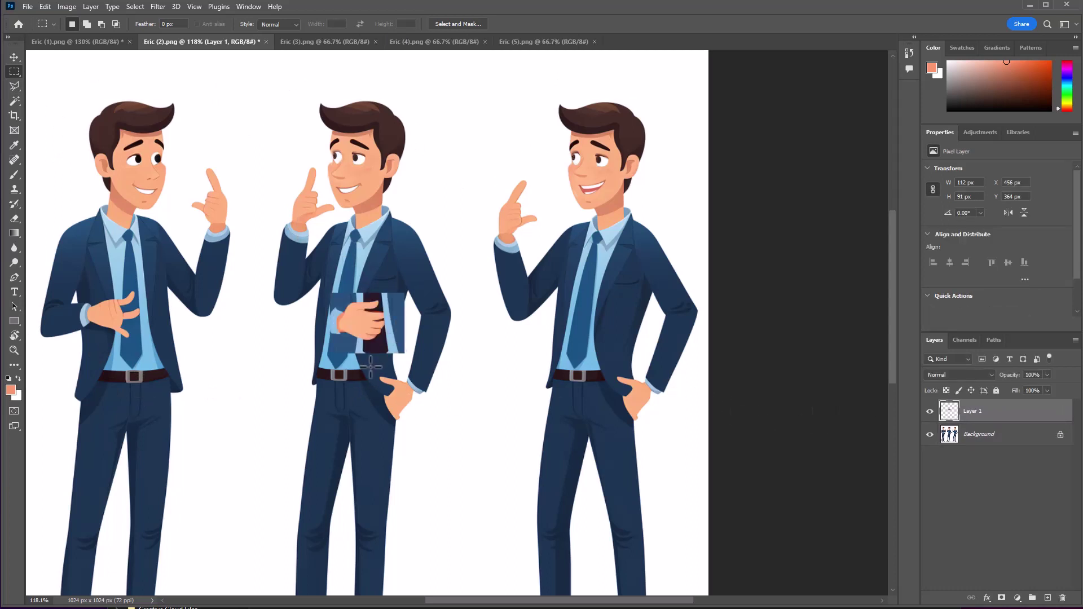
Move the pasted hand over the first figure's lower hand and hide its layer.
key("v")
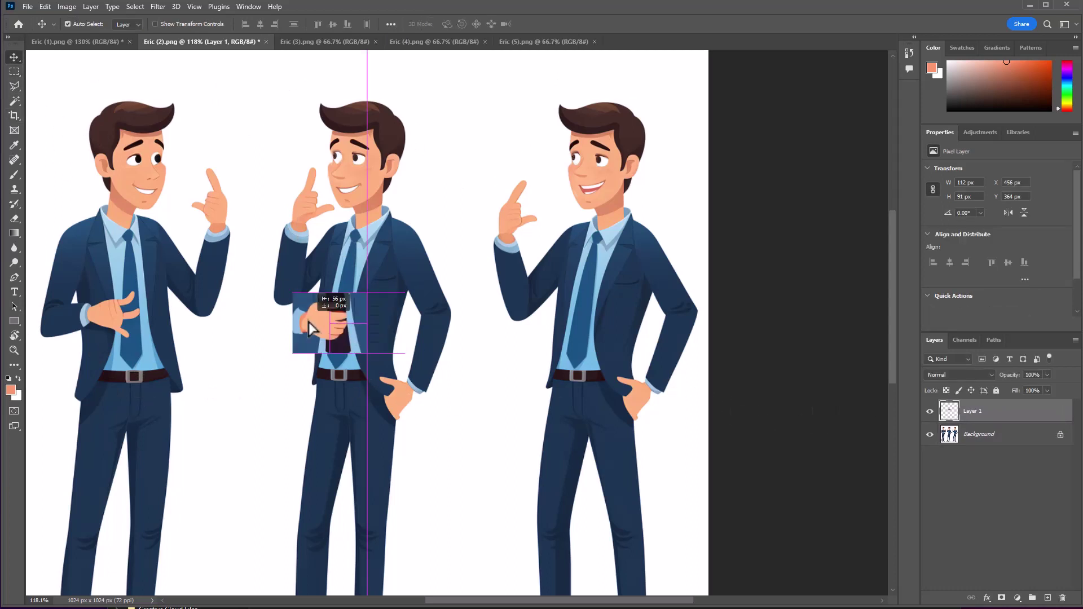
left_click_drag(351, 319, 99, 320)
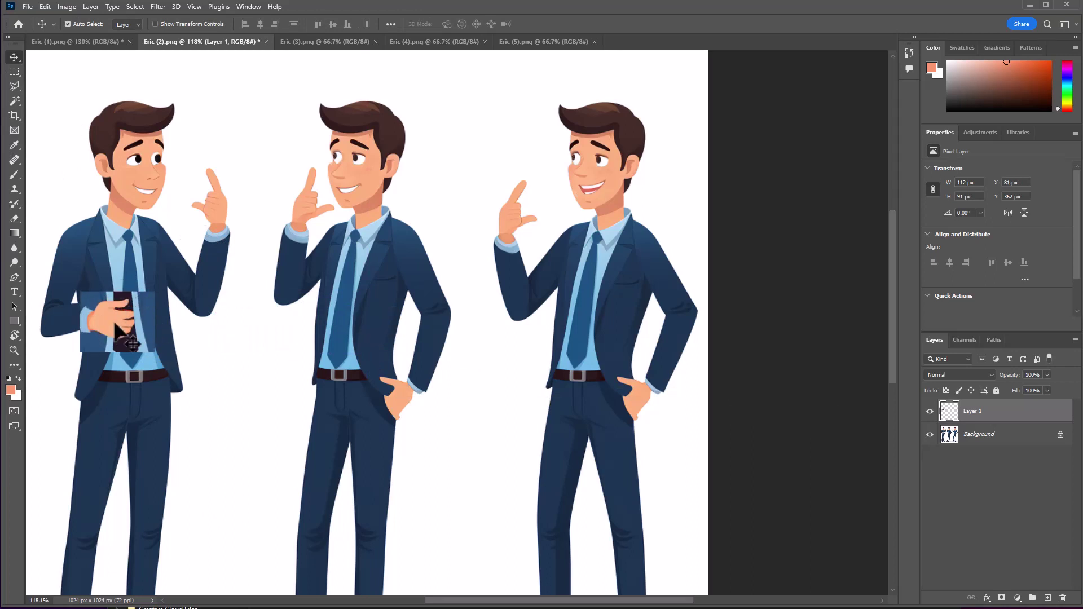
left_click(929, 411)
Outline the first figure's malformed fingers over the tie with the Polygonal Lasso and delete them from the Background layer.
scroll(137, 343, "up", 5)
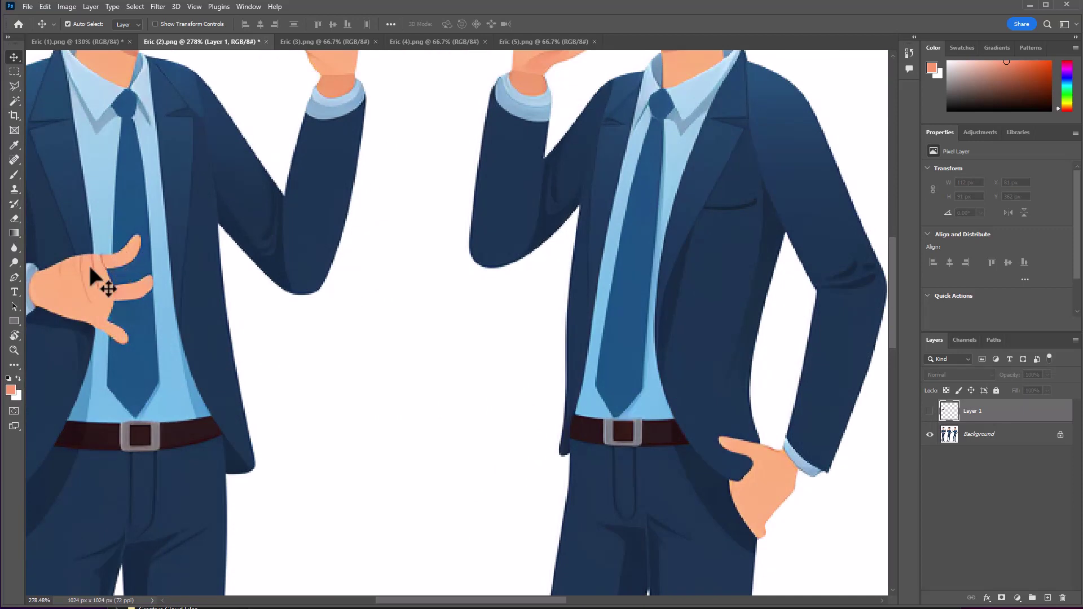
left_click(15, 174)
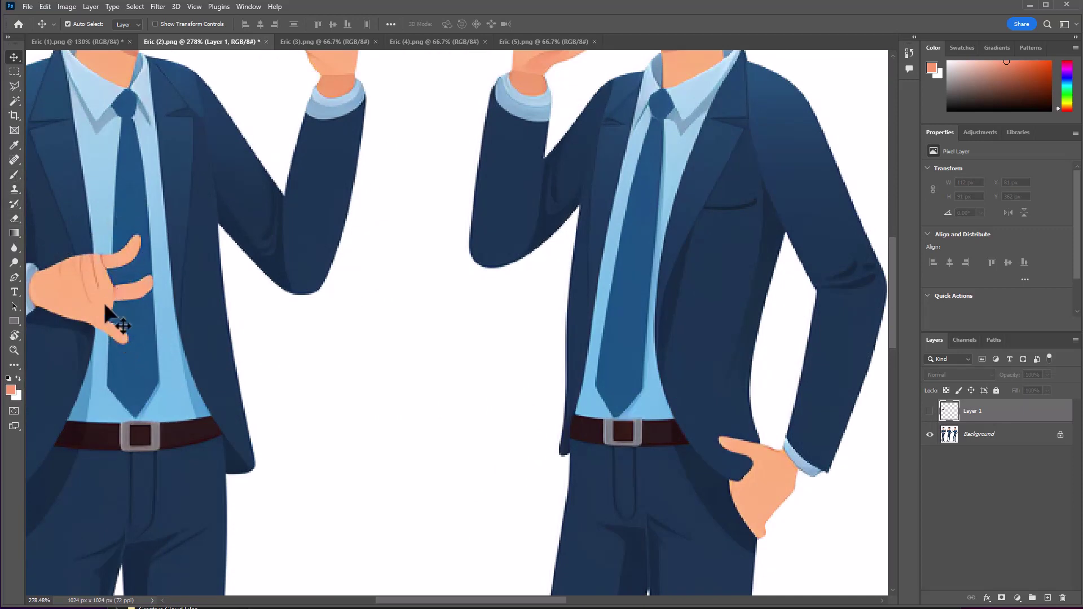
key("l")
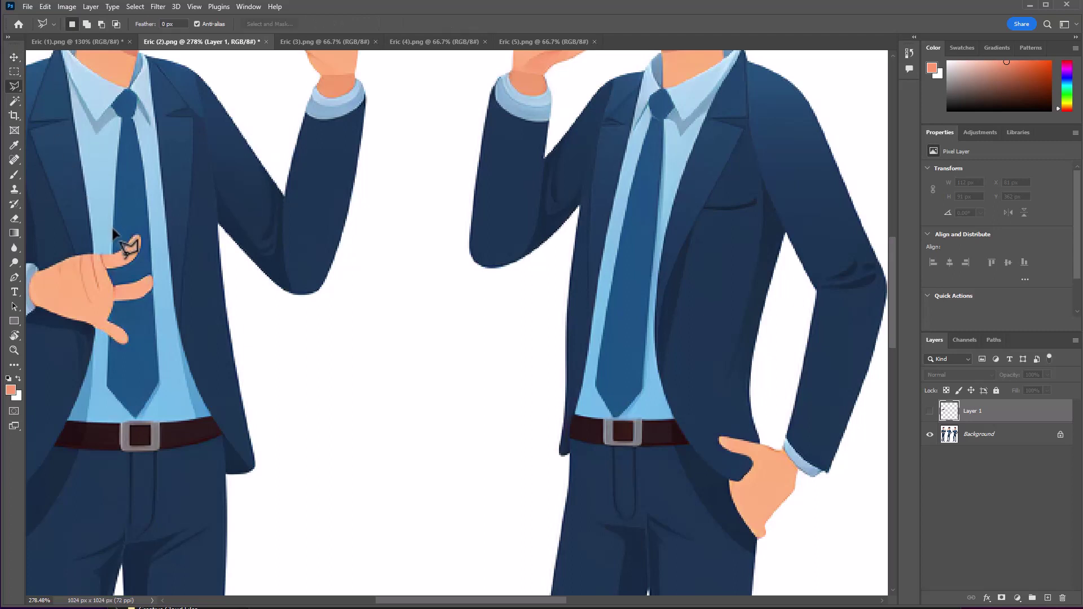
left_click(112, 231)
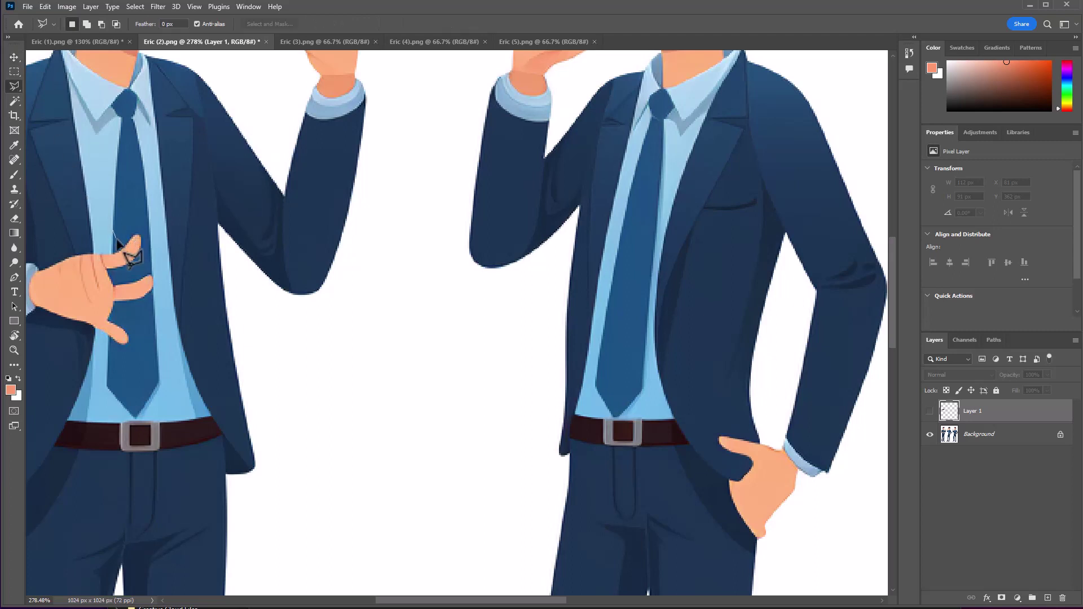
left_click(108, 348)
left_click(143, 354)
left_click(156, 341)
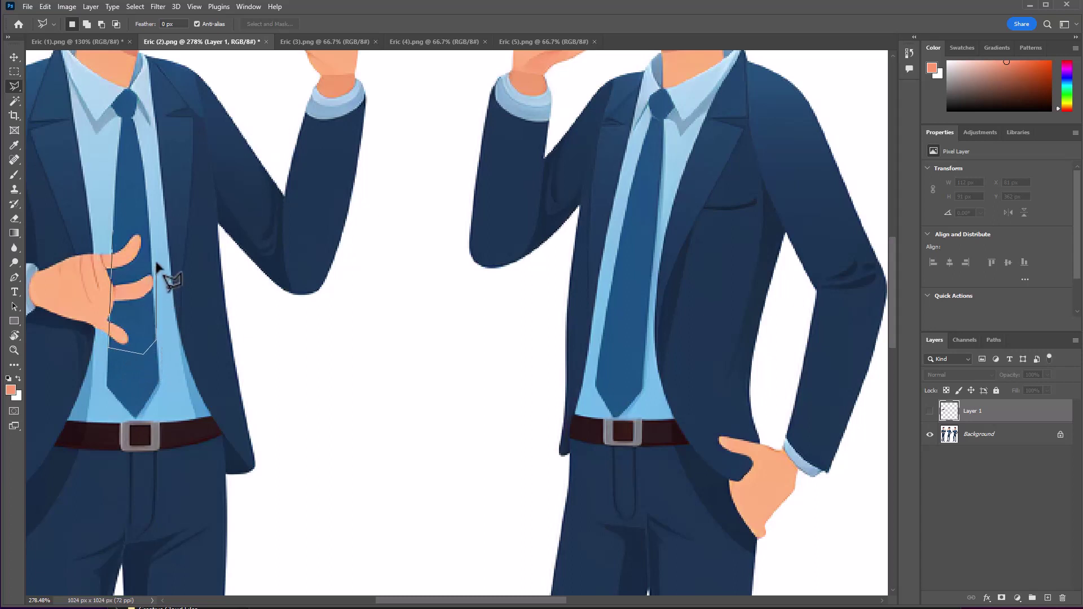
double_click(147, 212)
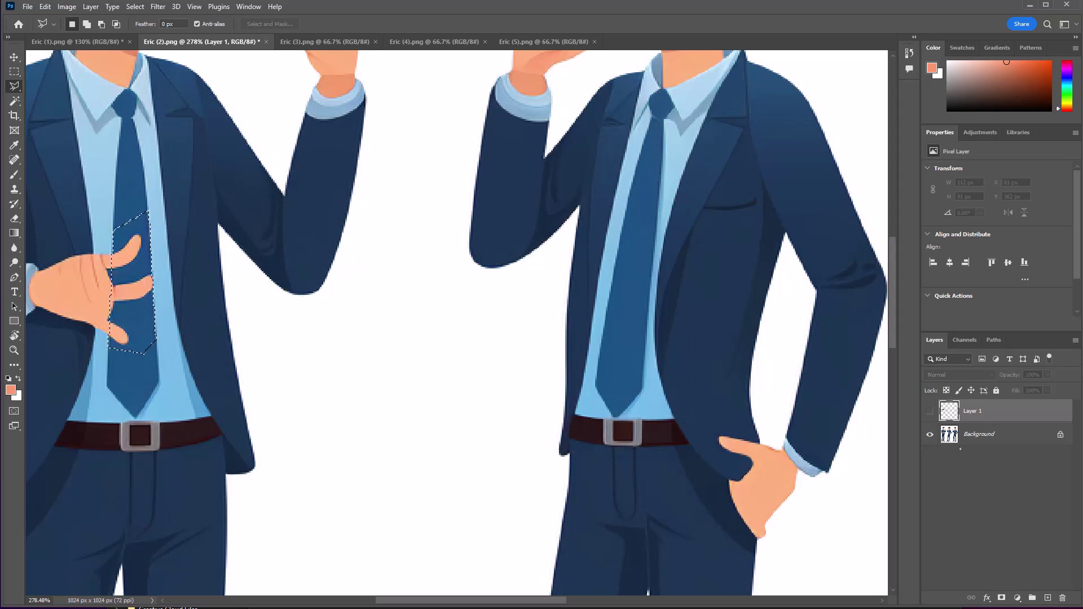
left_click(987, 436)
key("Delete")
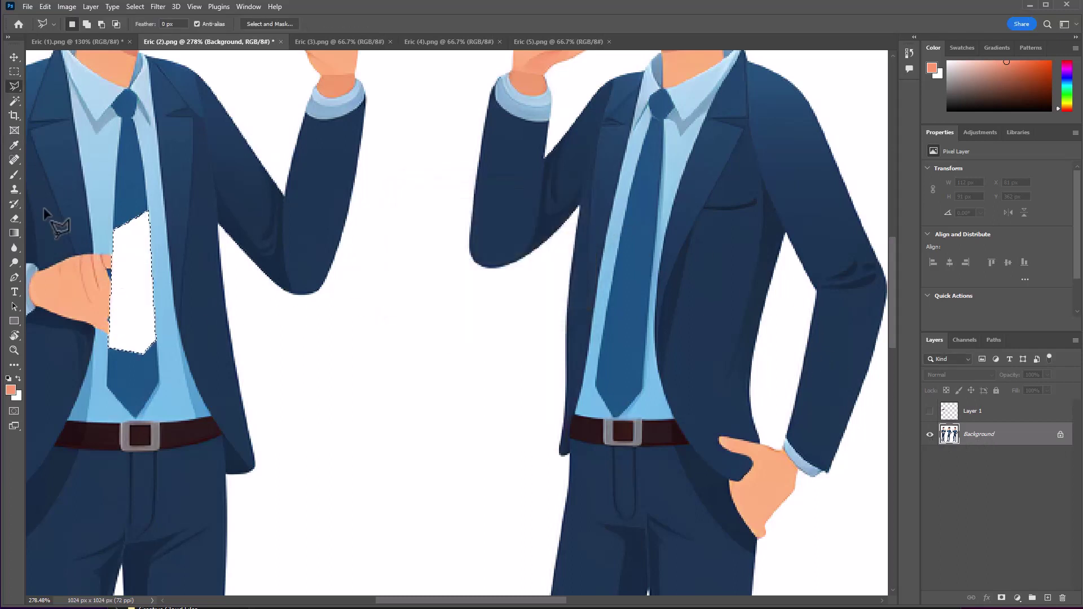
Fill the cleared area with the tie's sampled dark blue using the Paint Bucket tool.
left_click(14, 144)
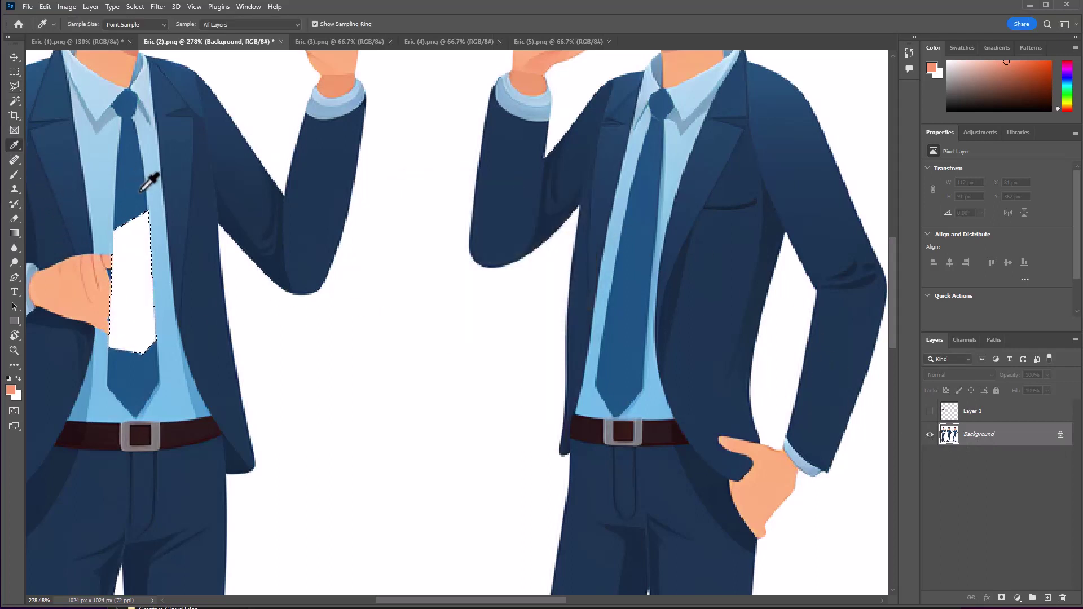
left_click(141, 190)
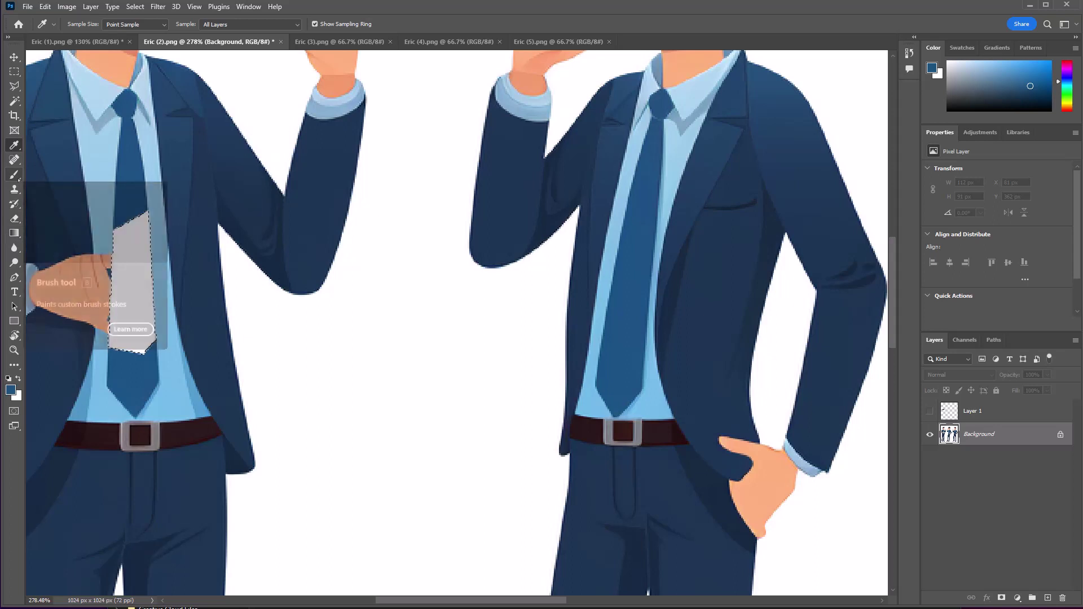
left_click(14, 174)
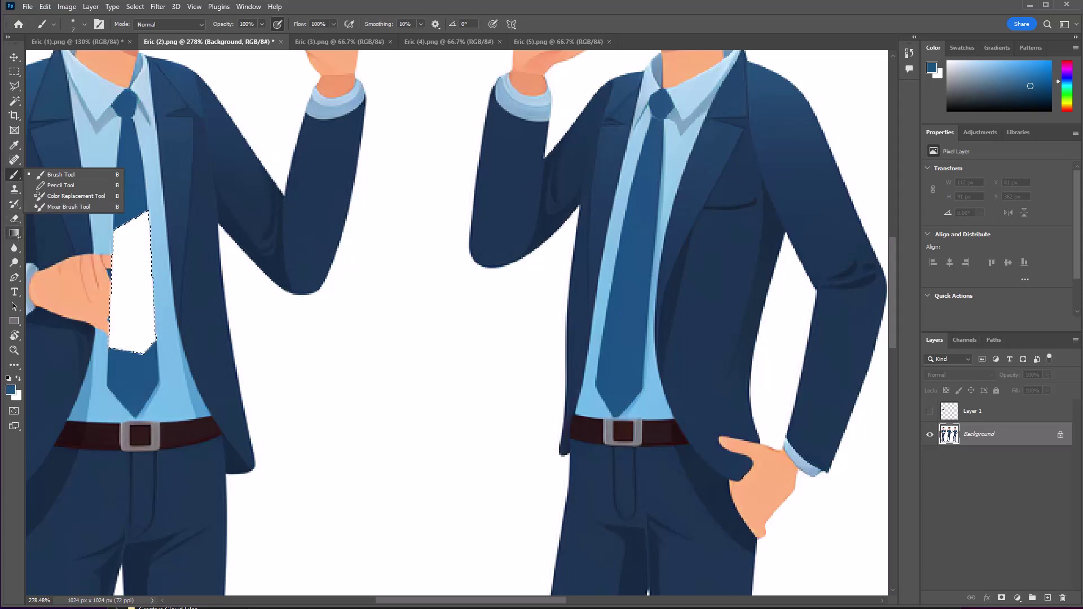
left_click(14, 233)
left_click(68, 243)
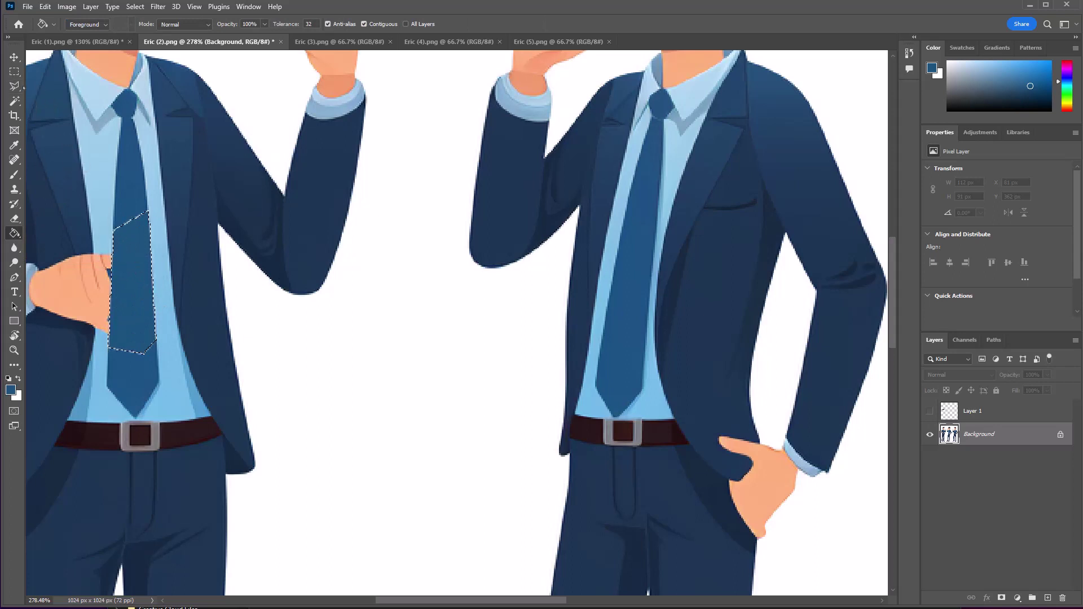
Clear the leftover finger parts beside the tie and fill the gap with the shirt's sampled light blue, leaving nothing selected.
key("l")
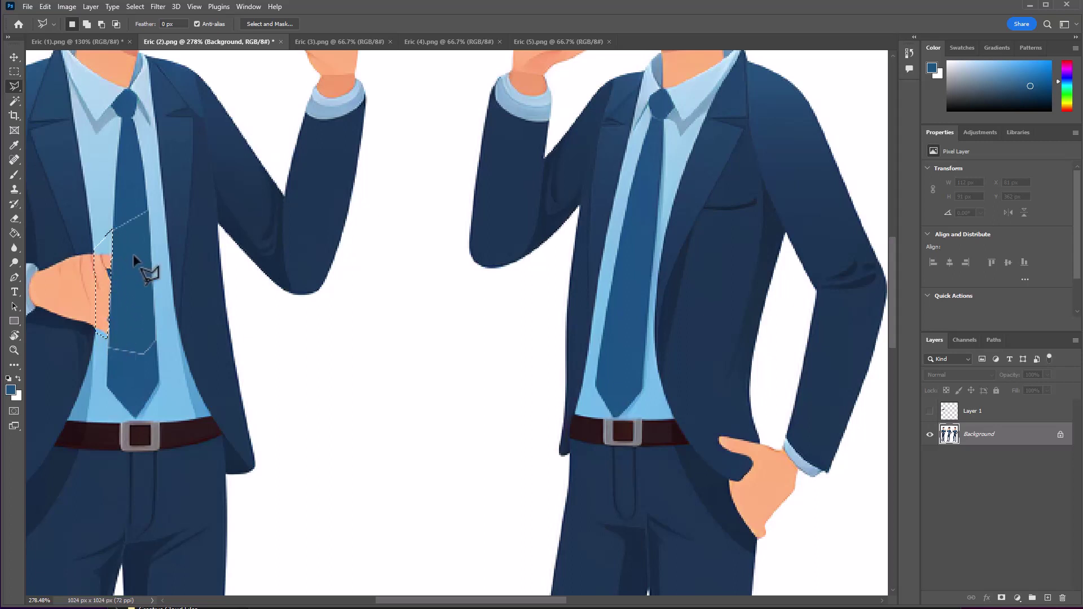
key("shift+BackSpace")
left_click(570, 210)
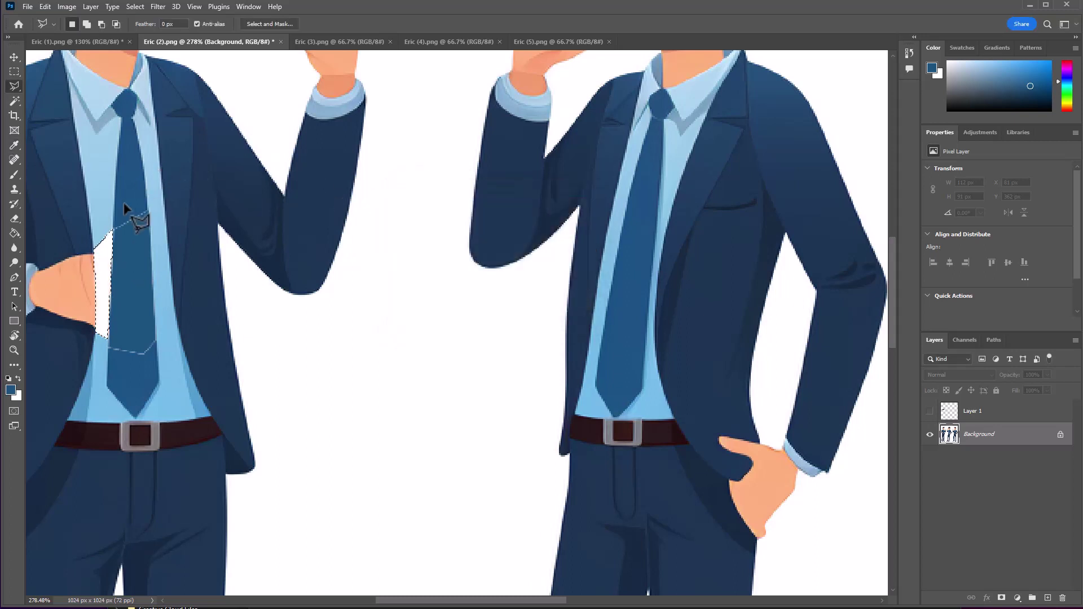
key("i")
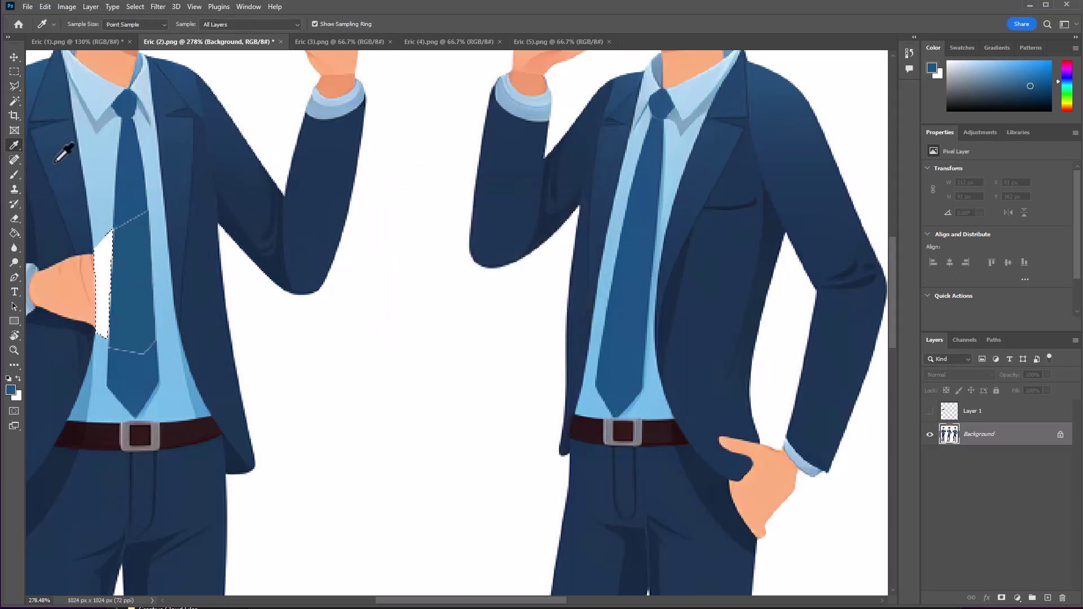
left_click(94, 188)
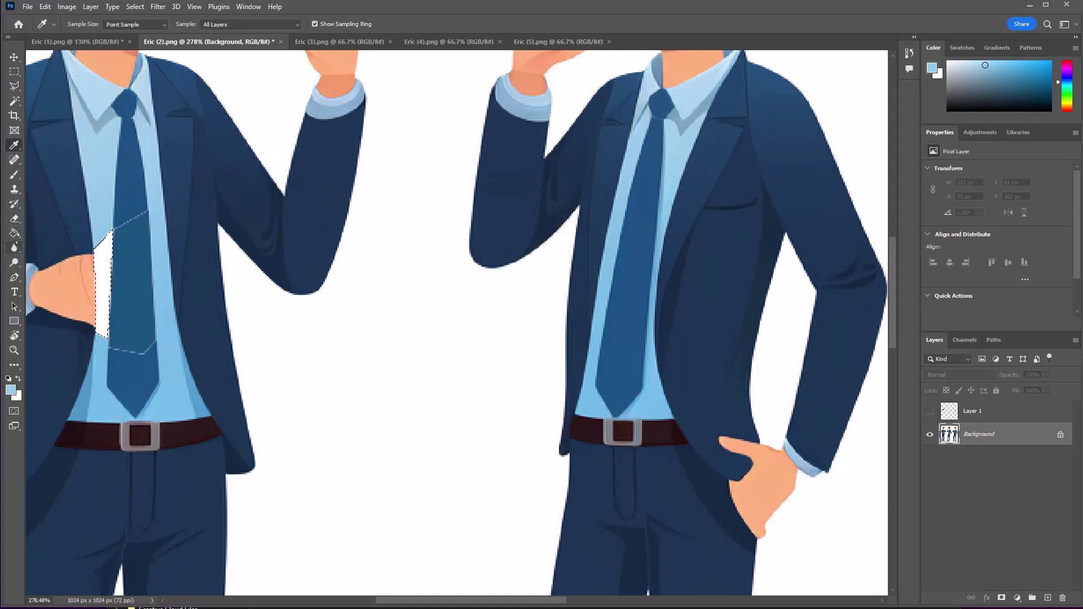
left_click(15, 233)
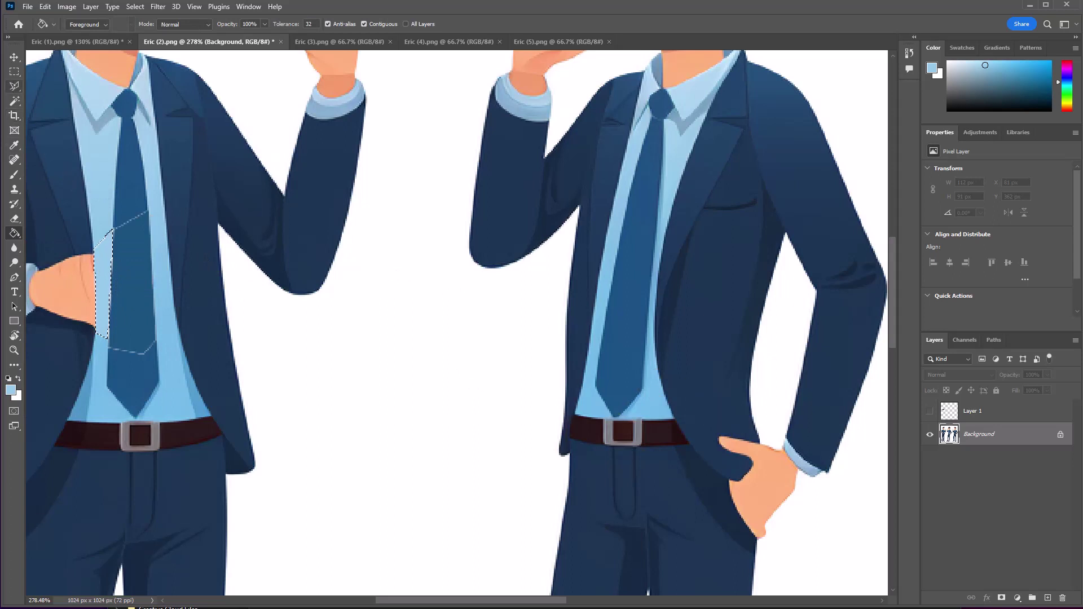
left_click(14, 72)
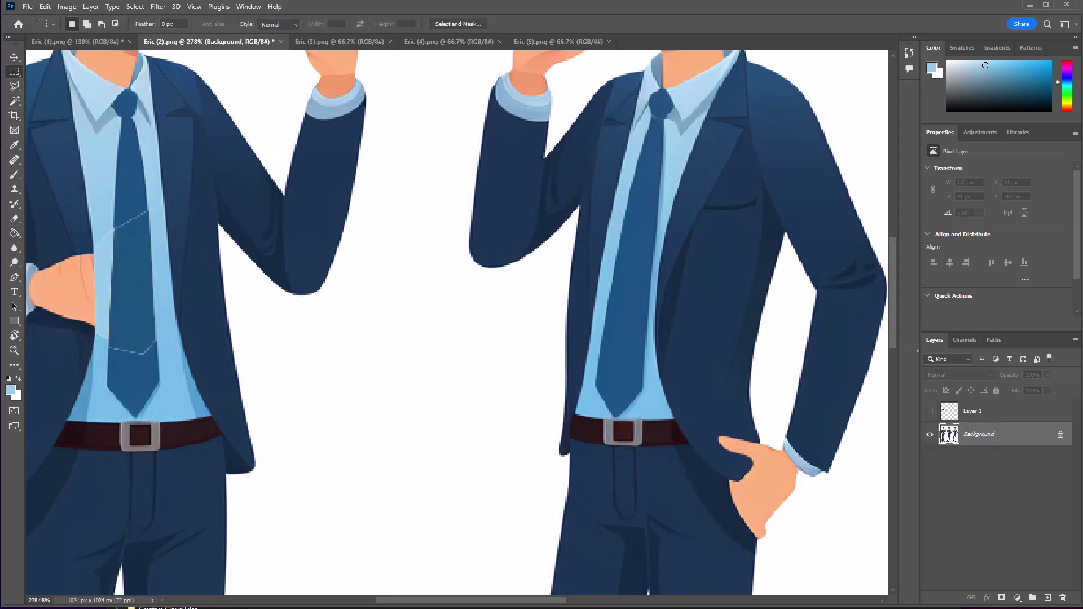
Show Layer 1 on its own, remove everything around the pasted hand, and show the Background layer again.
left_click(929, 411)
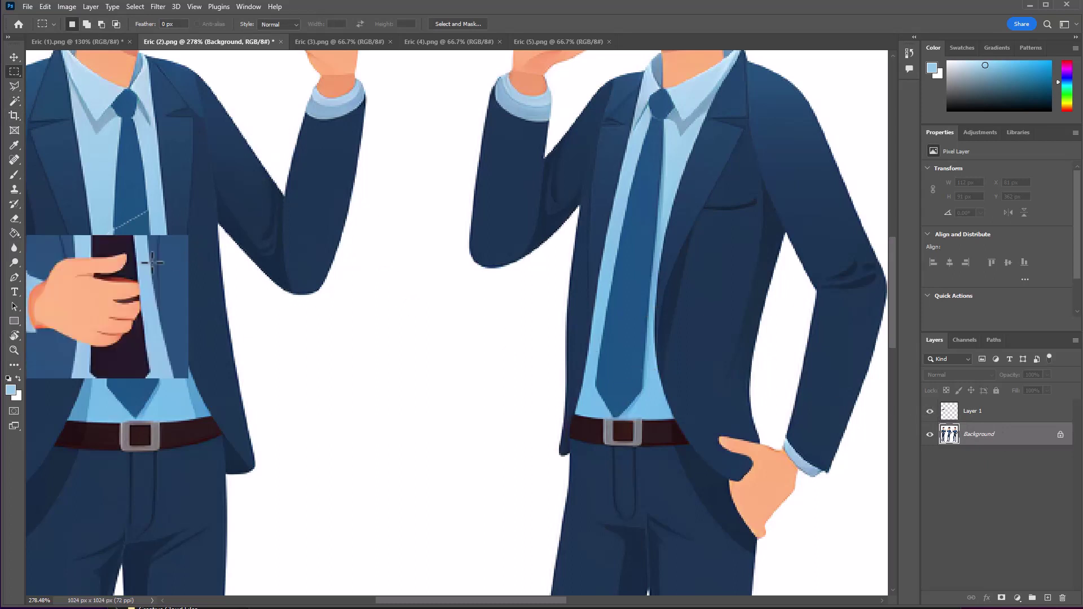
left_click(929, 434)
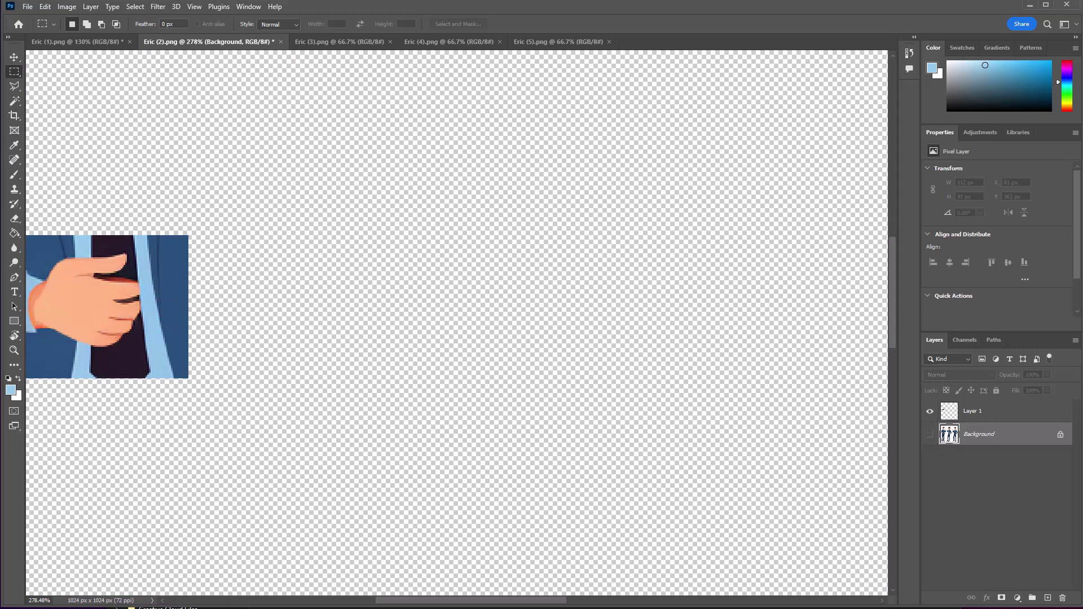
left_click(992, 411)
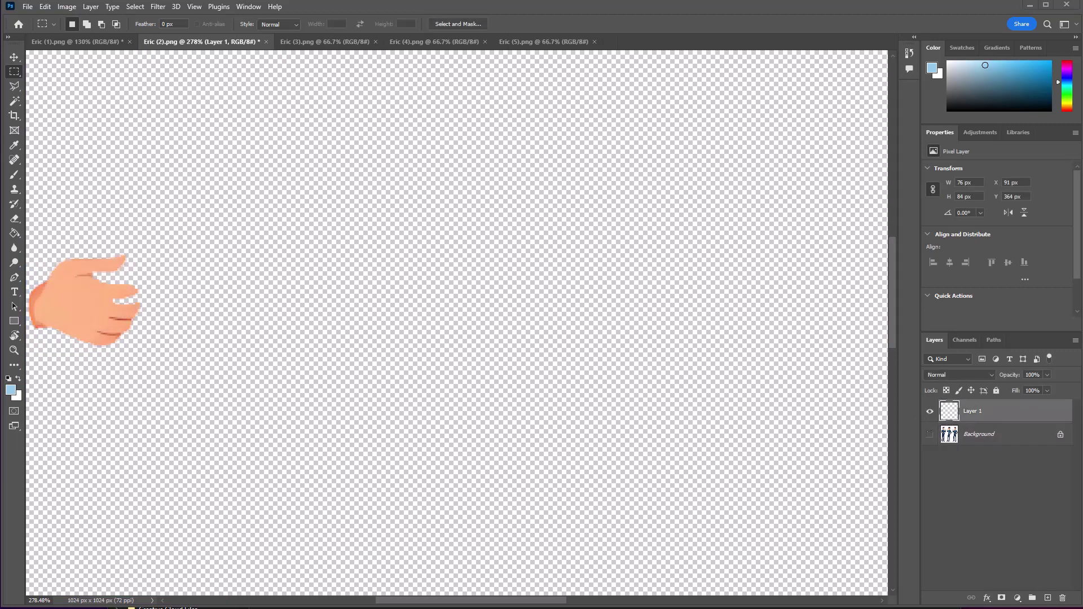
left_click(930, 434)
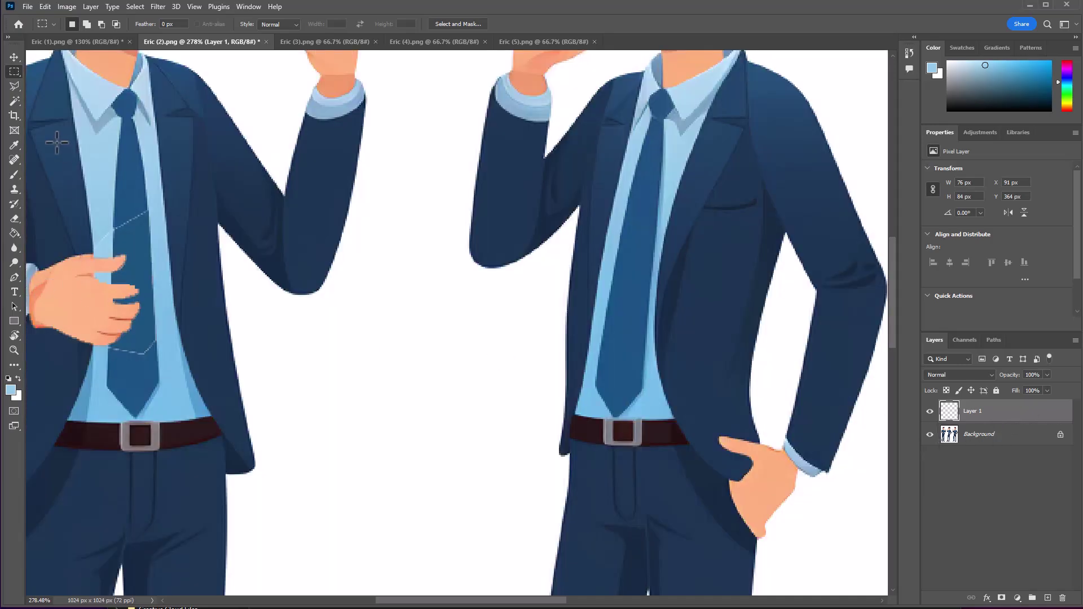
Move the cut-out hand into place at the first figure's cuff and merge the visible layers.
scroll(138, 243, "down", 1)
scroll(139, 243, "down", 1)
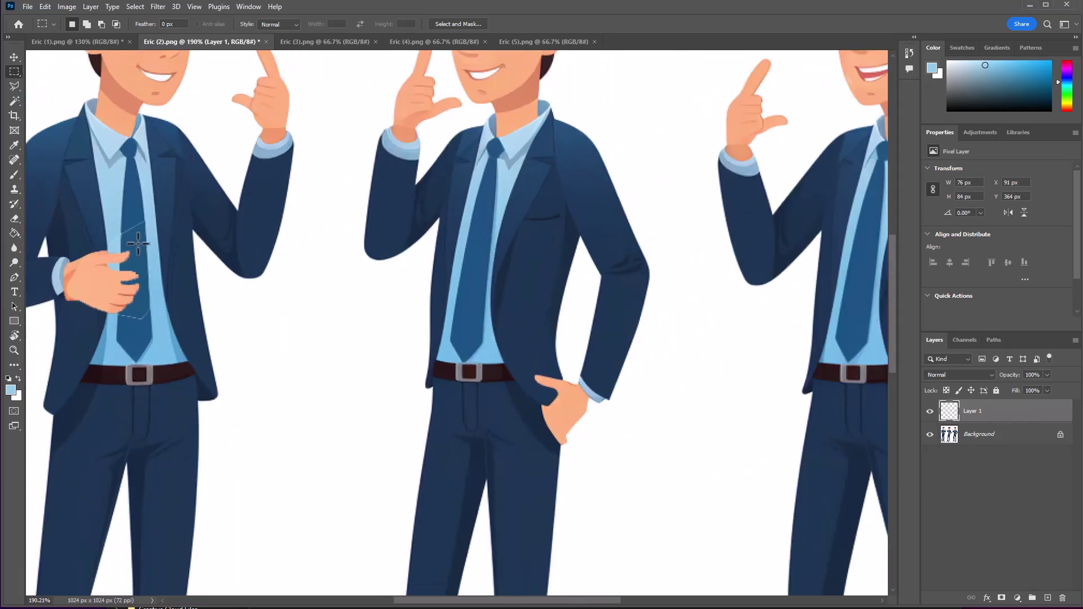
left_click(14, 57)
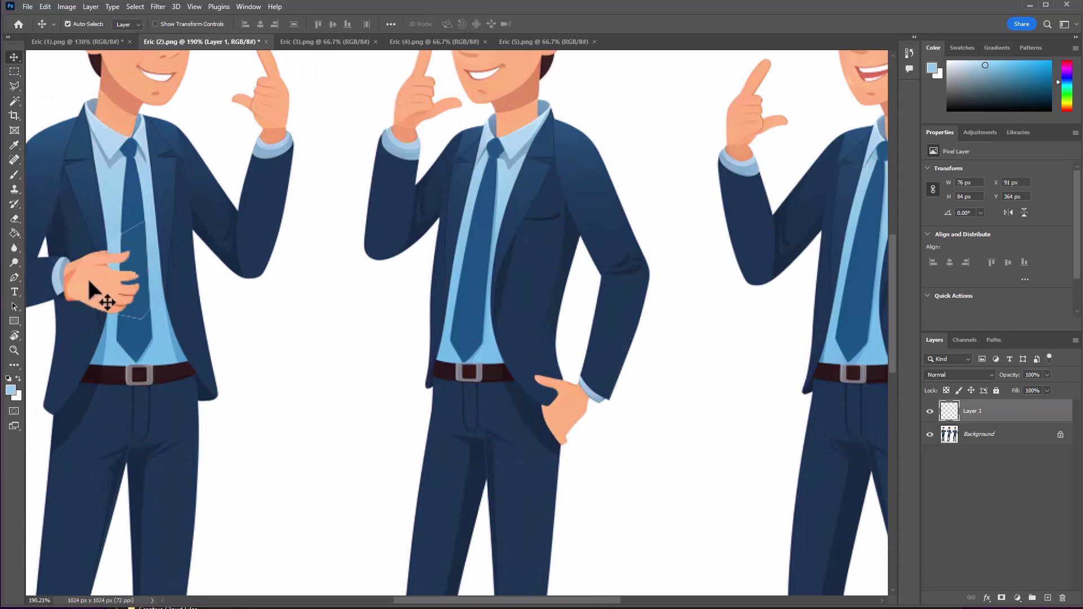
left_click_drag(87, 276, 86, 277)
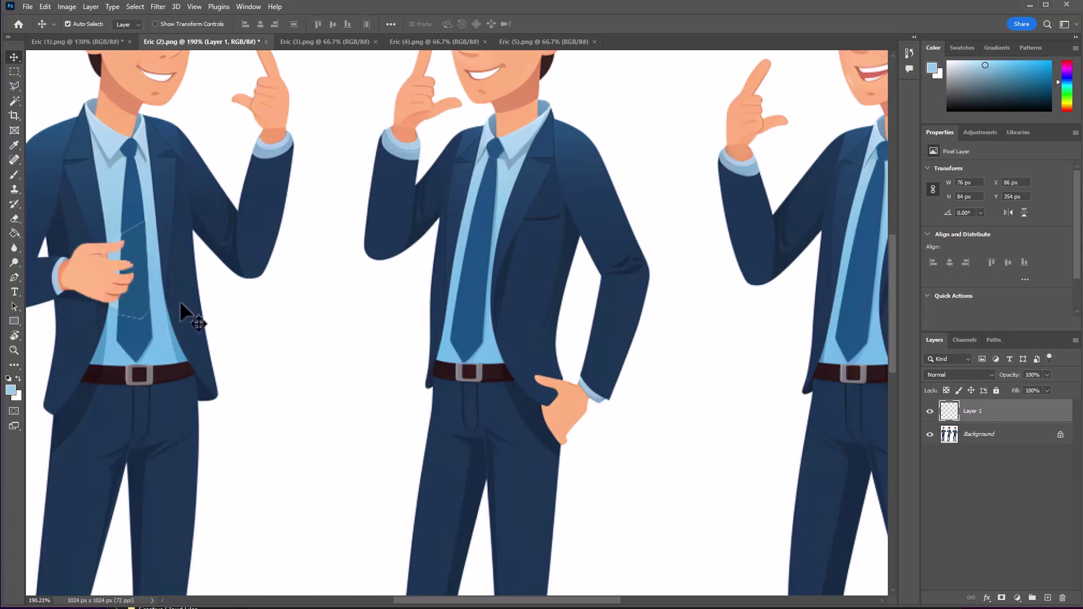
right_click(1015, 440)
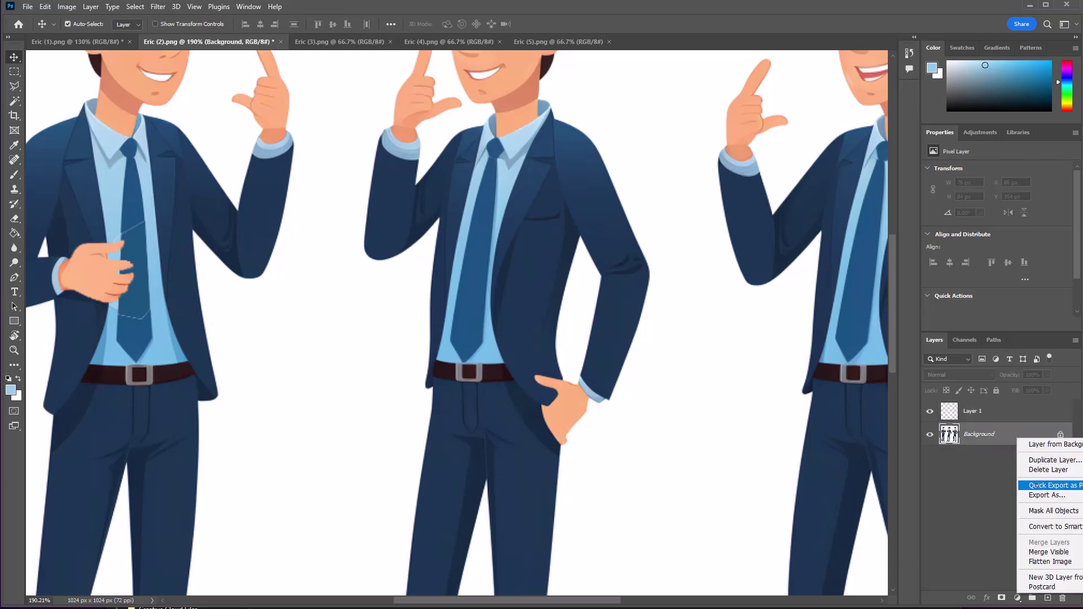
left_click(1053, 552)
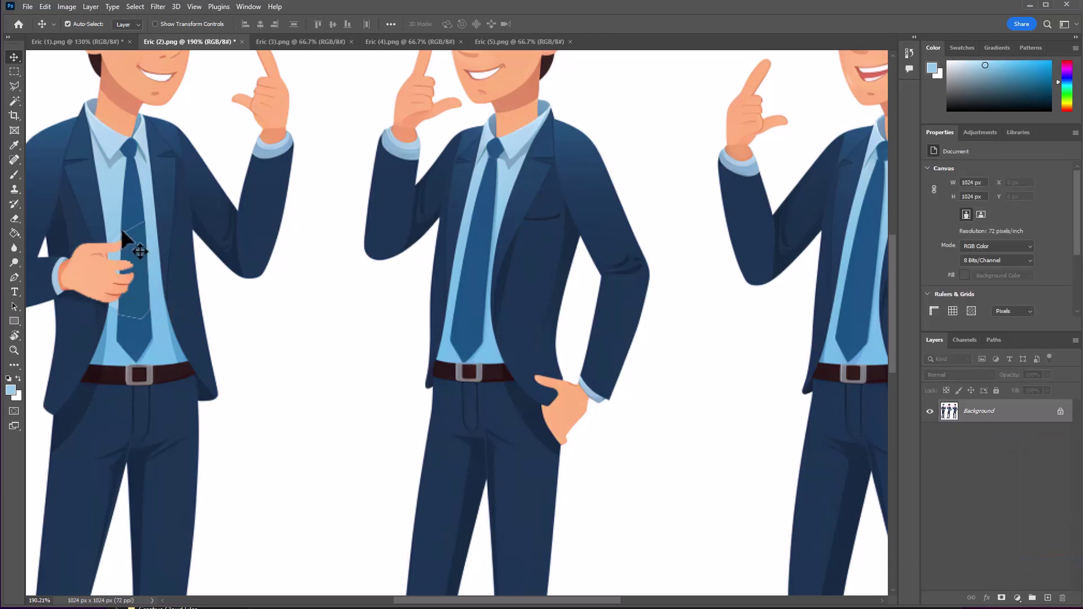
Brush over the leftover selection outlines on the first figure's tie and shirt with colors sampled beside them.
scroll(141, 261, "up", 2)
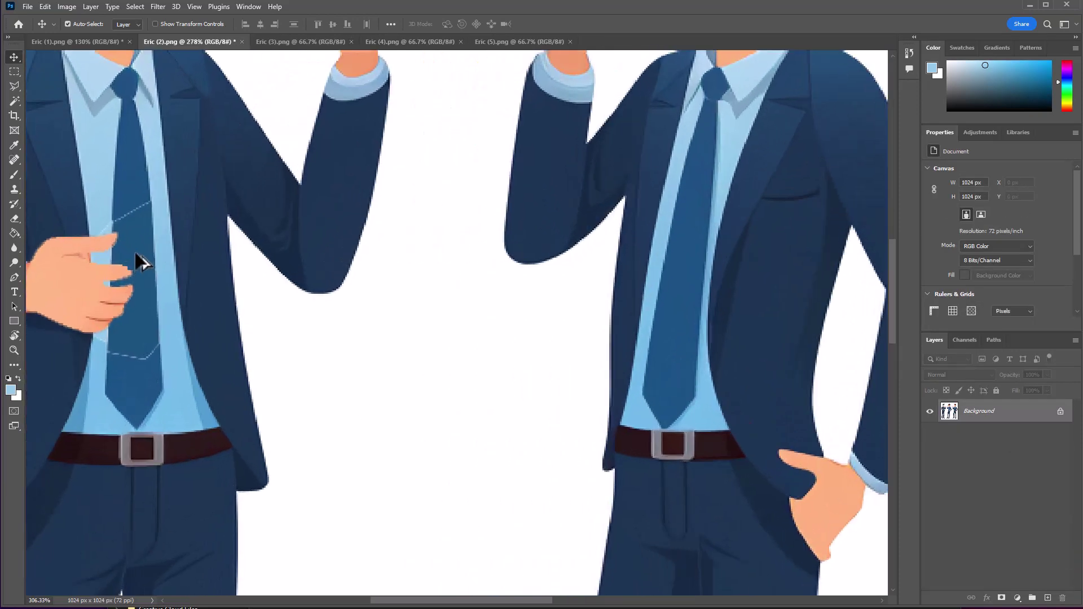
scroll(141, 261, "up", 2)
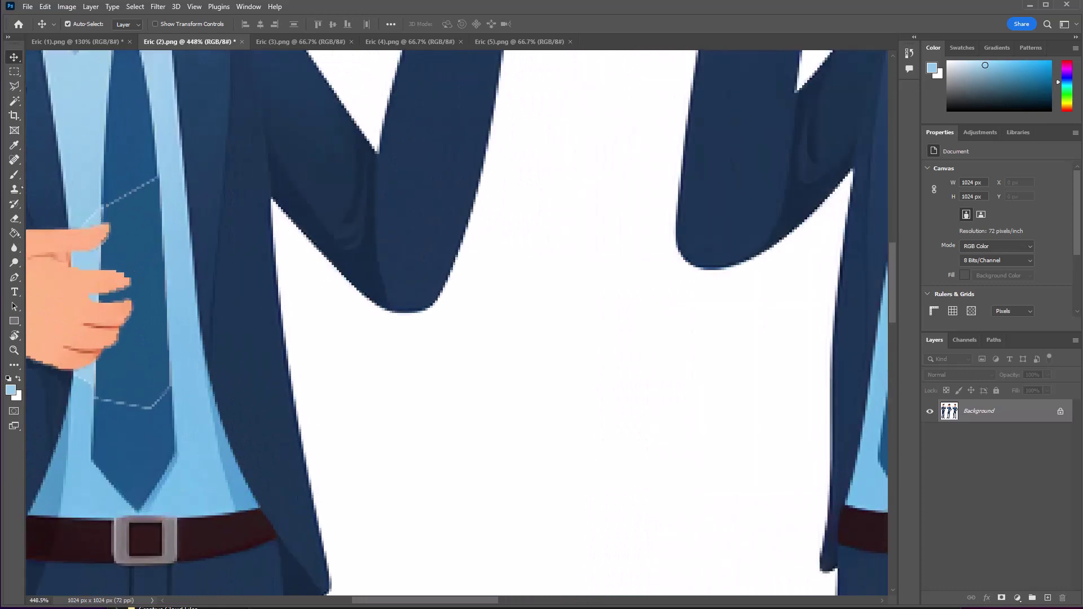
left_click(14, 146)
left_click(14, 174)
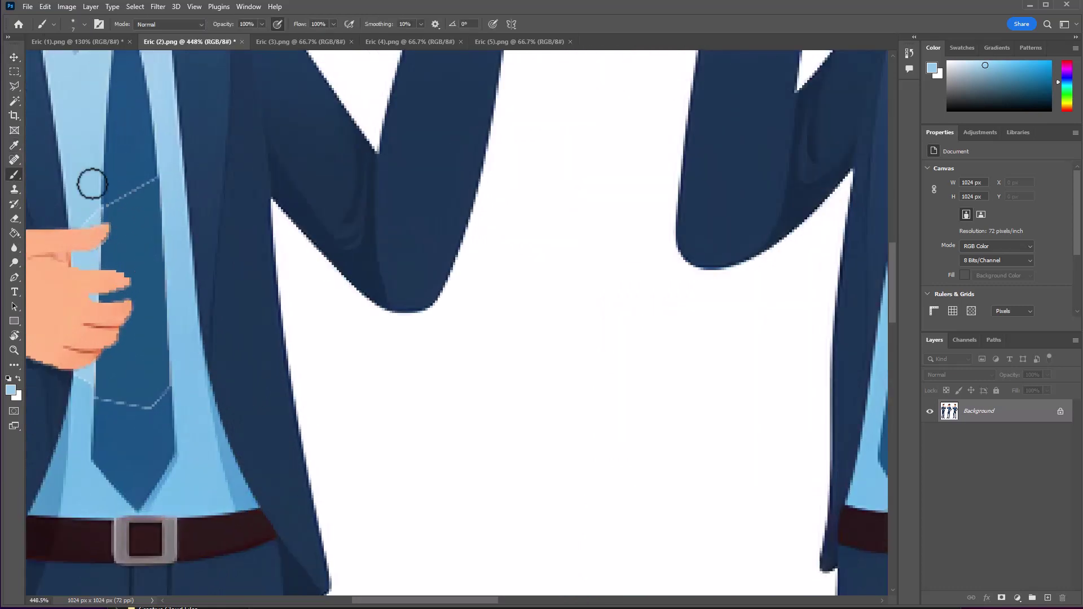
left_click(117, 196, "alt")
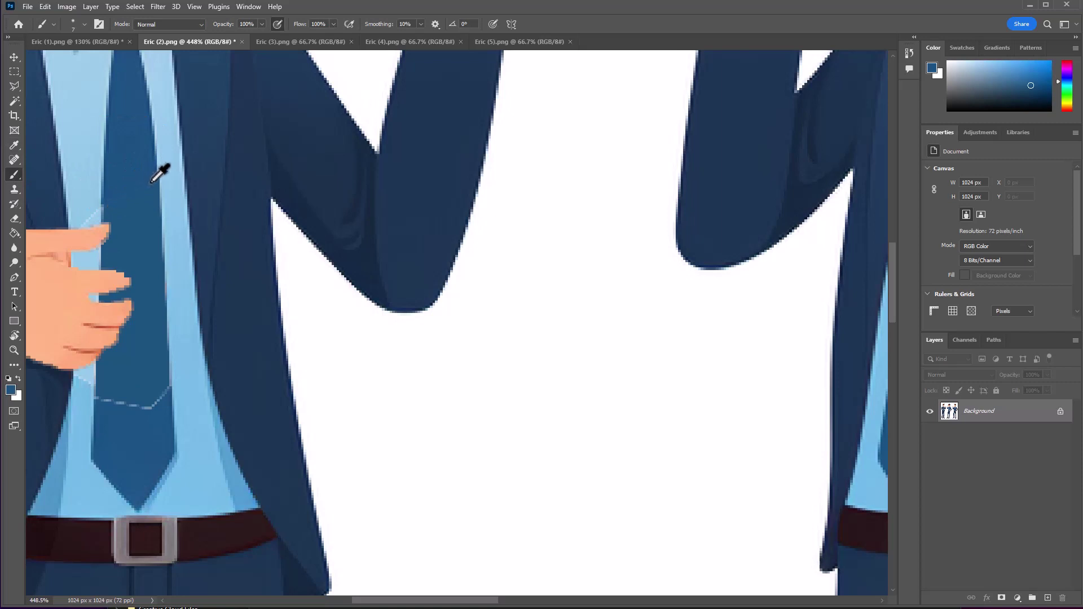
left_click(91, 208, "alt")
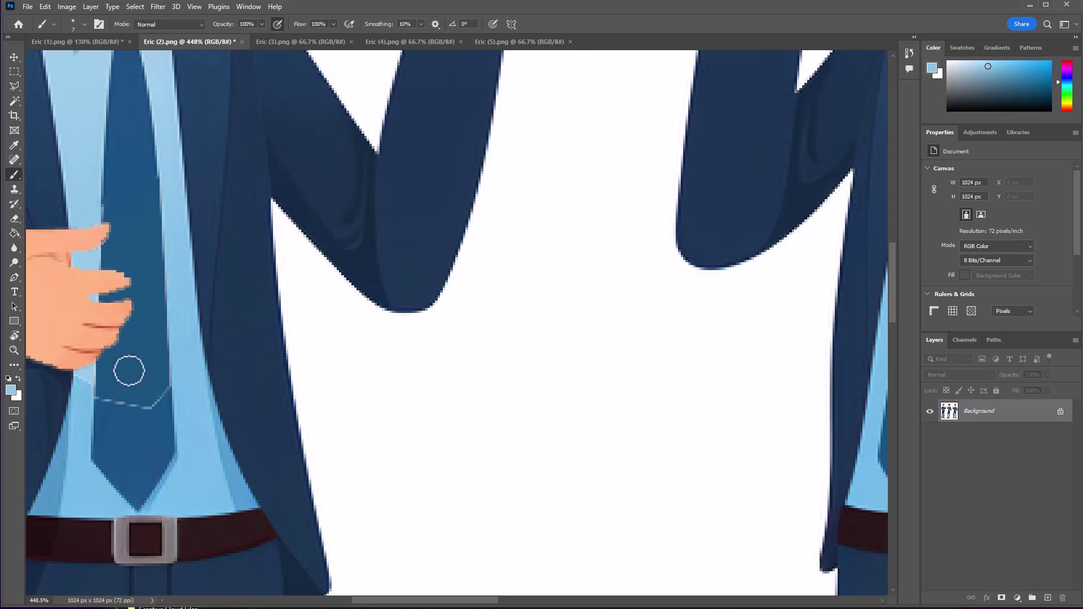
left_click(131, 369, "alt")
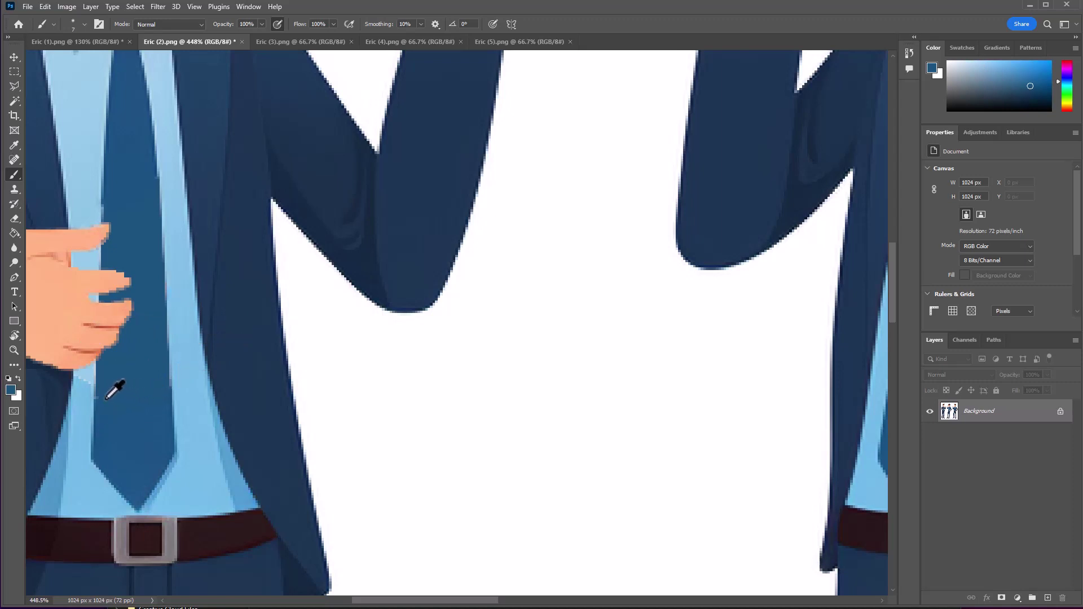
left_click(88, 385, "alt")
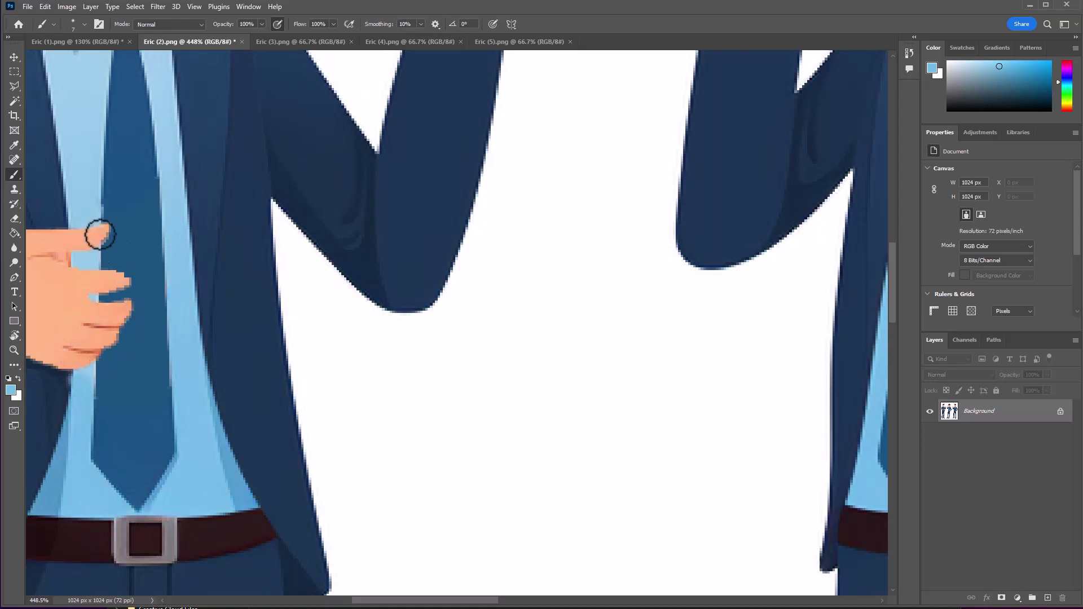
Round off the fingertips of the first figure's hand over the tie by brushing with its sampled skin tone.
left_click(64, 238, "alt")
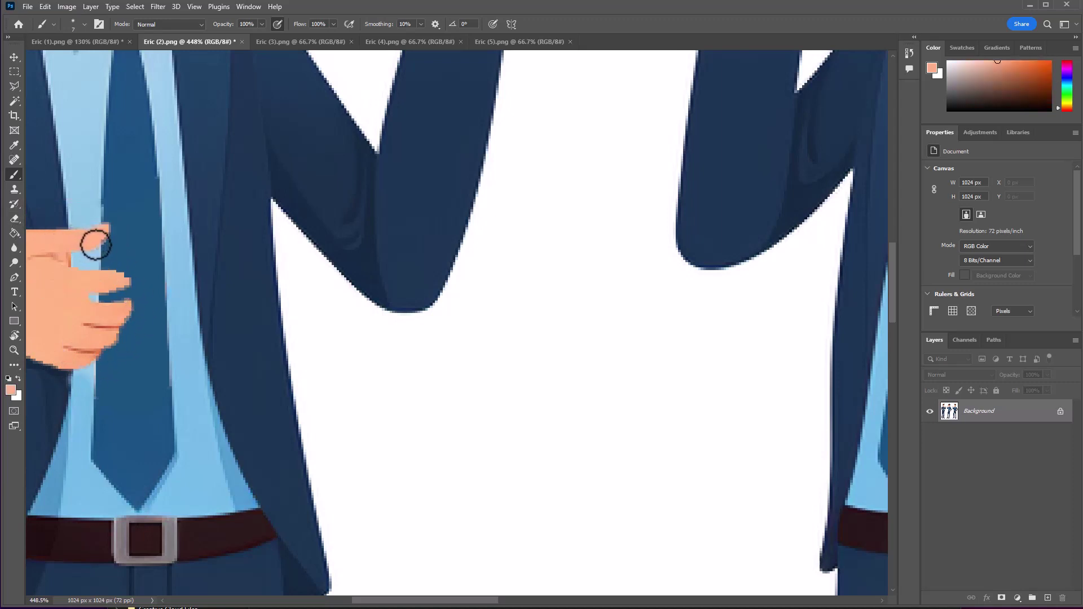
left_click_drag(103, 239, 97, 231)
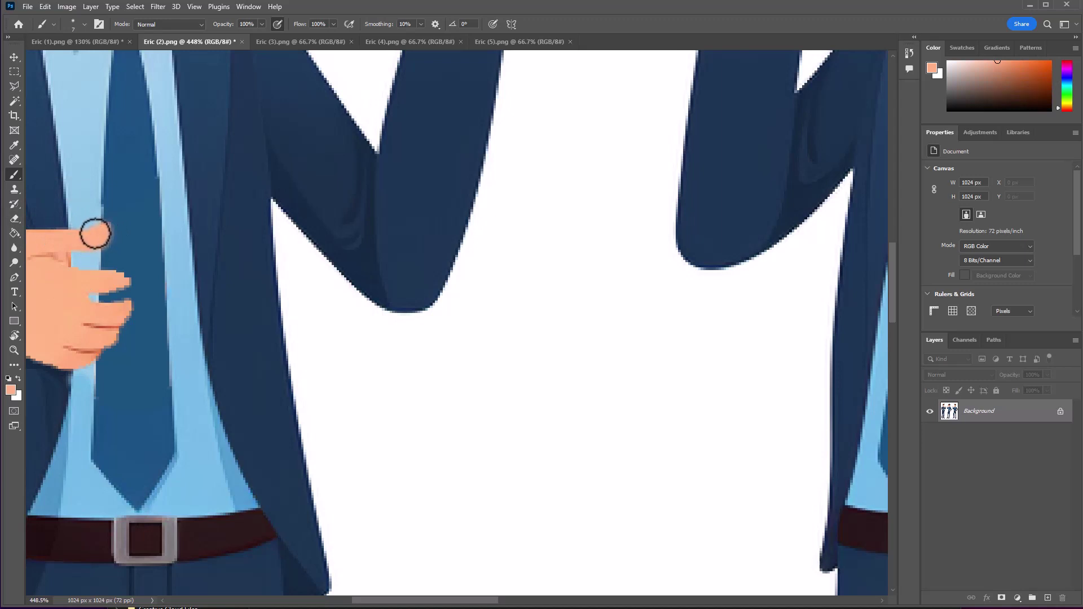
mouse_move(89, 284)
left_mouse_down()
mouse_move(128, 282)
mouse_move(91, 288)
mouse_move(79, 305)
mouse_move(128, 302)
mouse_move(119, 320)
mouse_move(92, 325)
mouse_move(112, 336)
left_mouse_up()
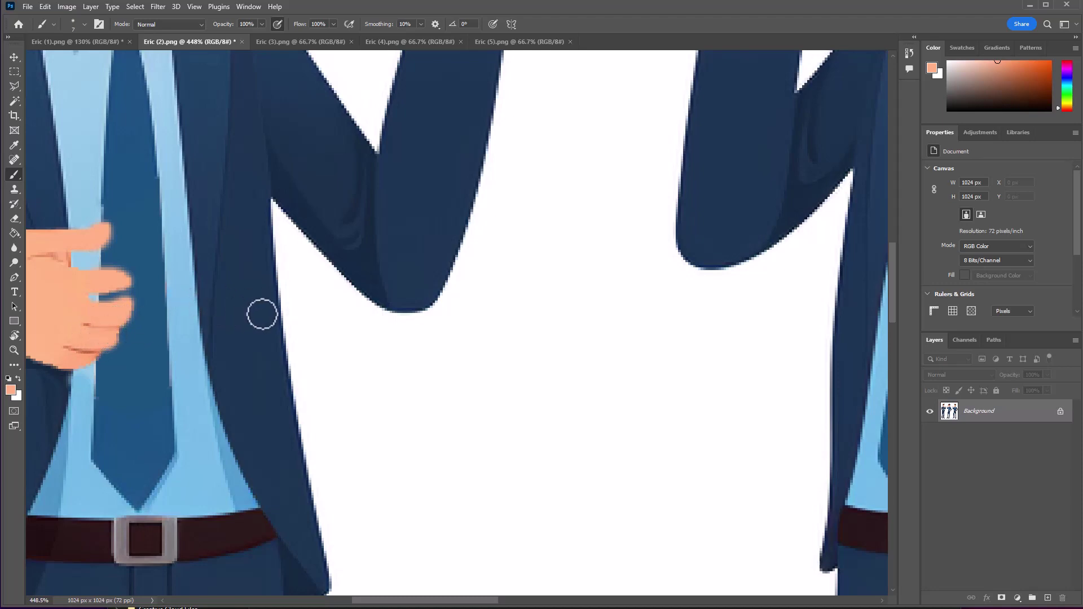
Erase the protruding thumb from the middle figure's raised hand, back to the edge of the fist.
scroll(263, 303, "down", 10)
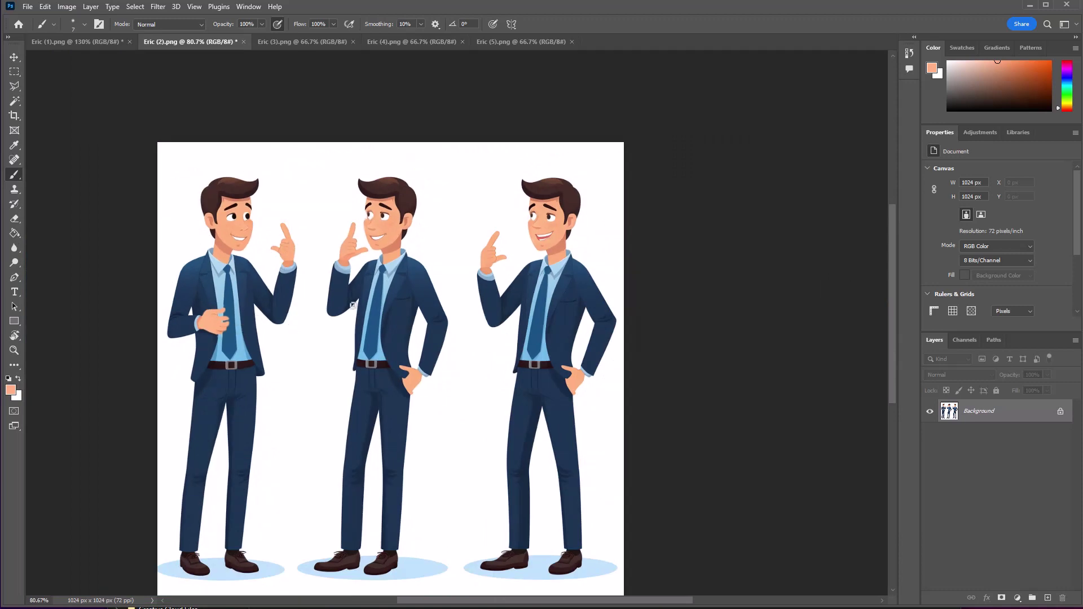
scroll(364, 258, "up", 8)
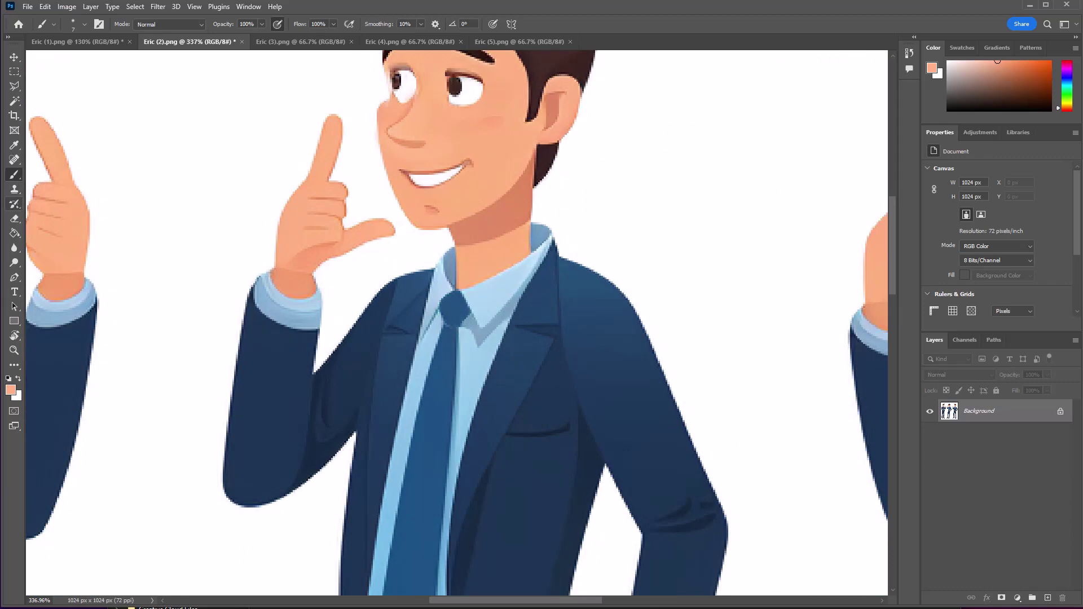
left_click(14, 219)
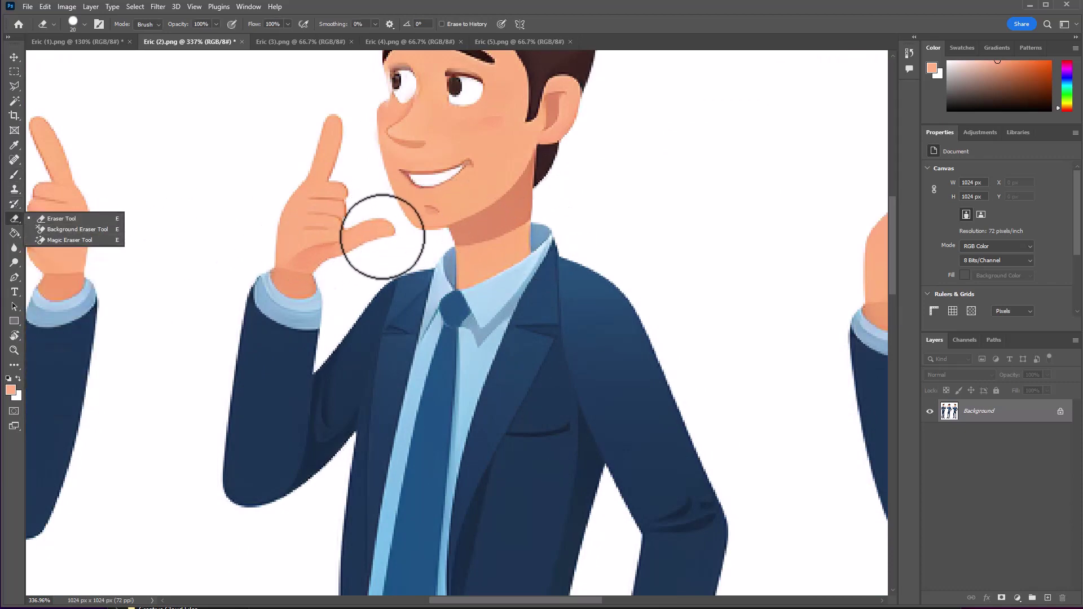
mouse_move(367, 238)
left_mouse_down()
mouse_move(348, 269)
mouse_move(383, 233)
left_mouse_up()
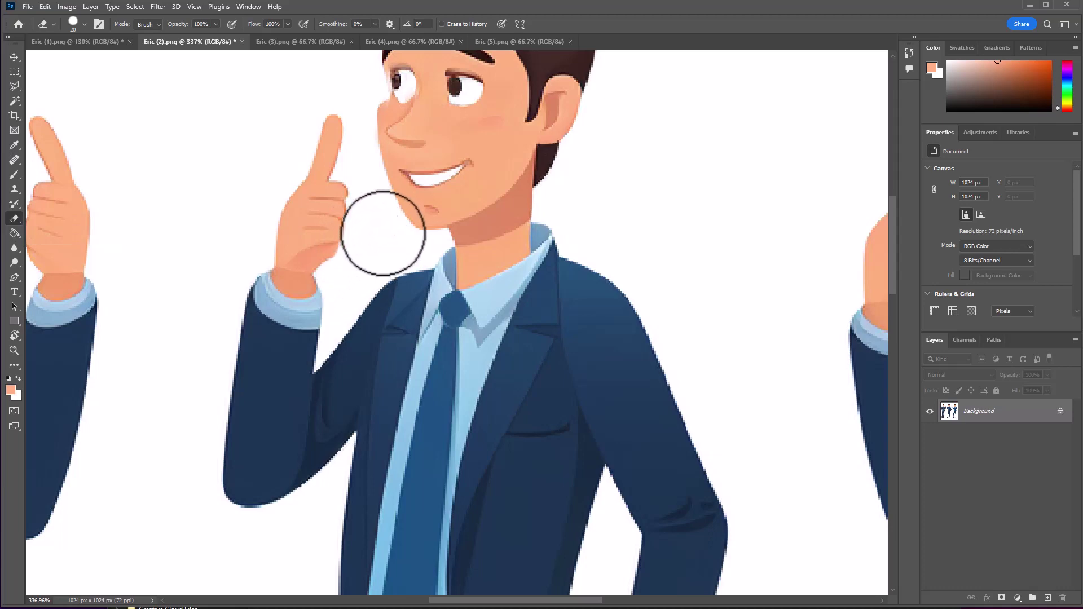
scroll(730, 290, "down", 6)
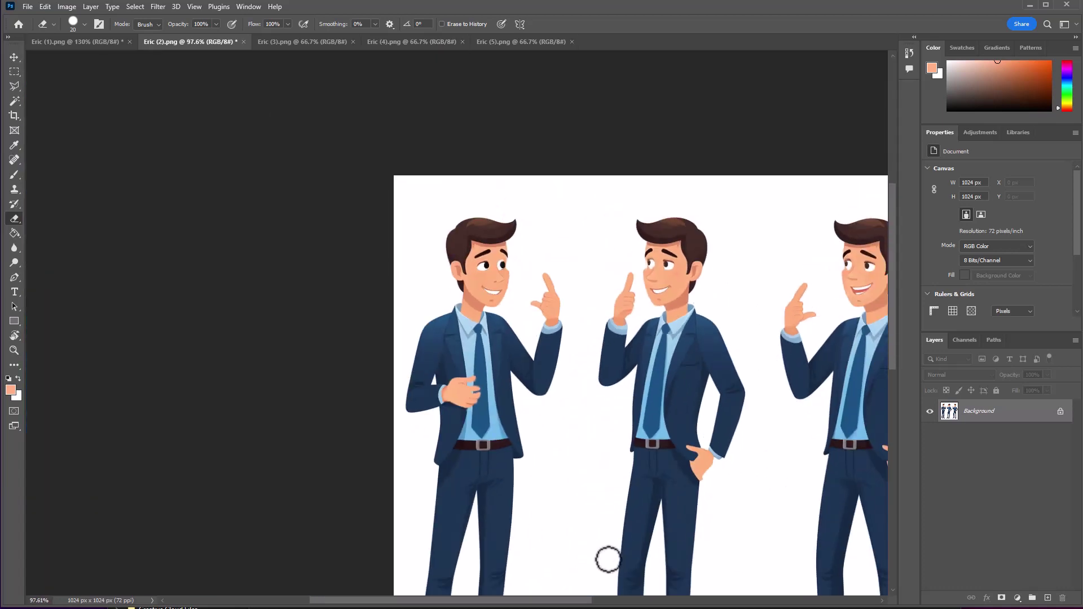
Look over the figures in the open Eric images to compare their hands, faces and floor shadows.
left_click_drag(535, 600, 640, 600)
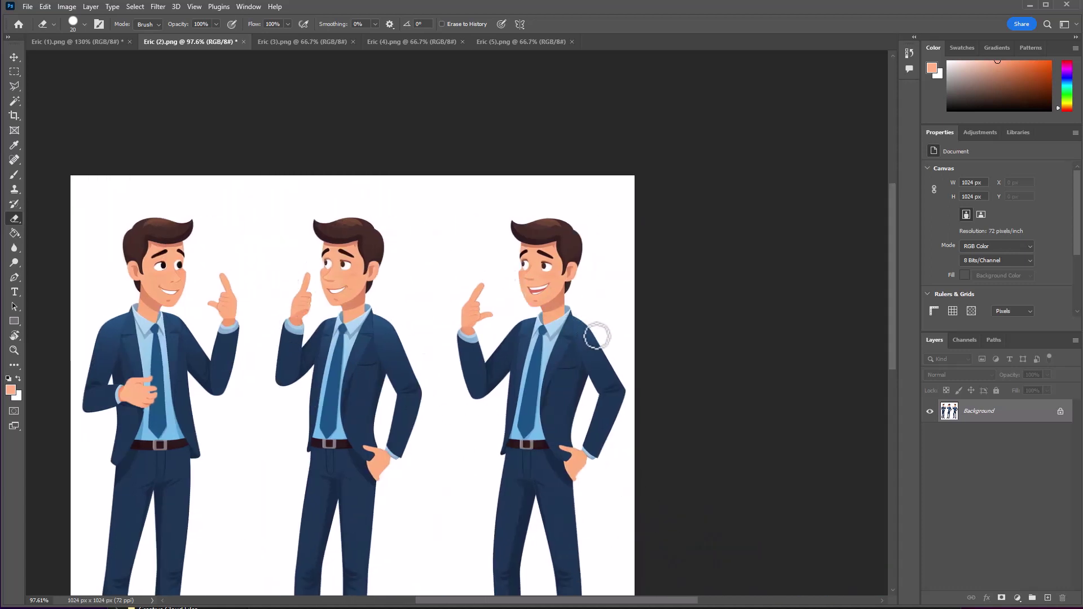
left_click(288, 42)
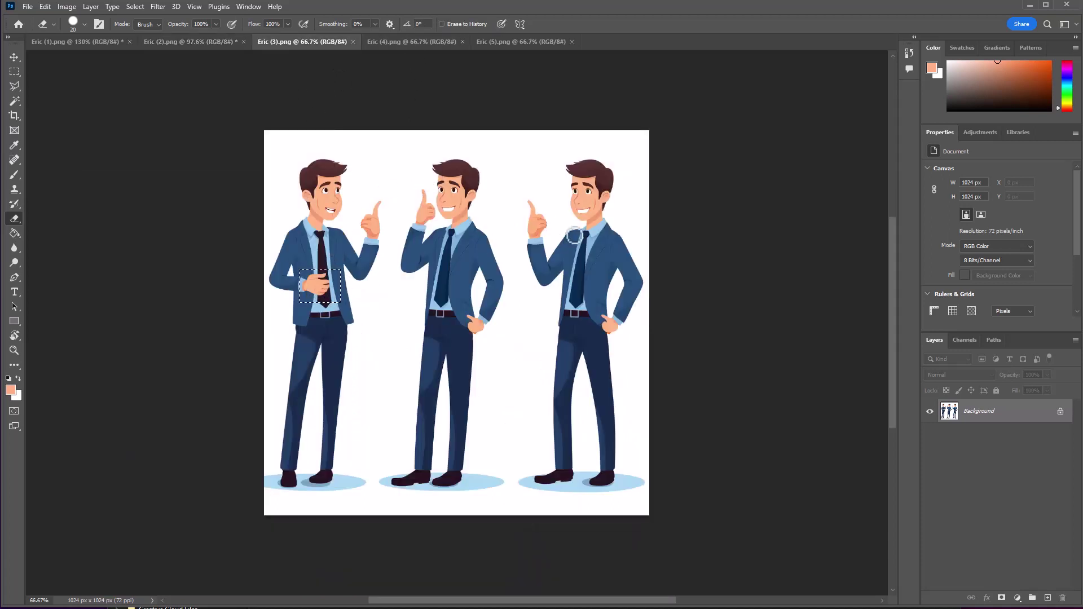
left_click(415, 41)
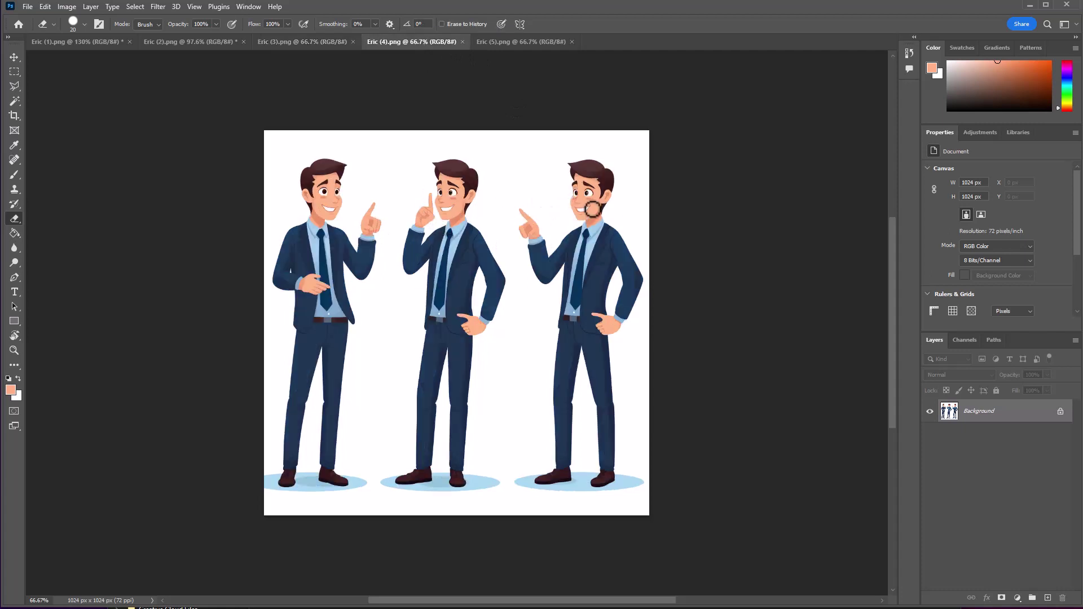
left_click(513, 42)
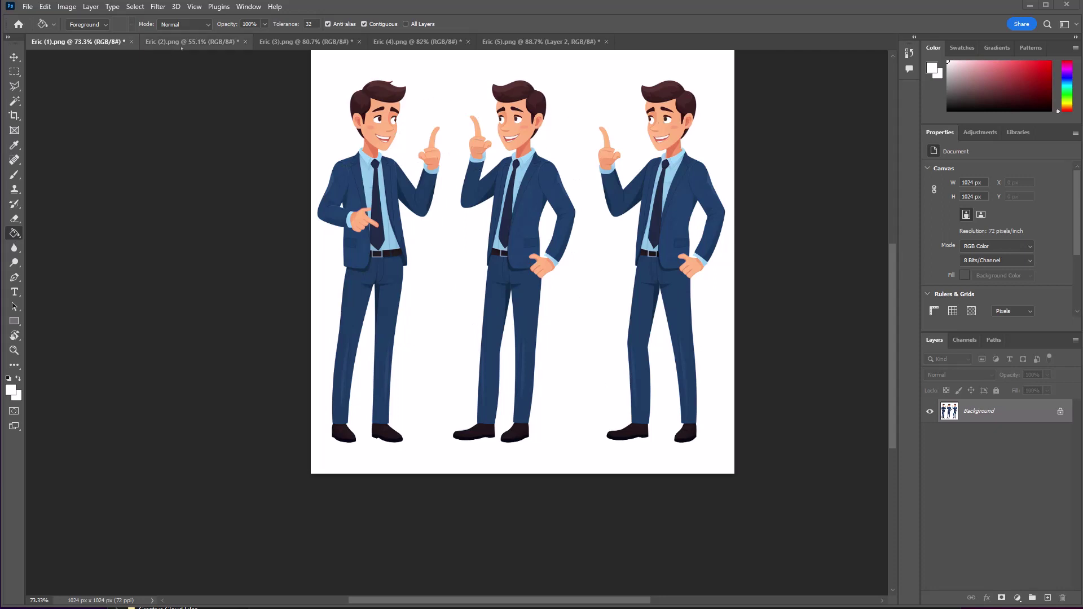
left_click(191, 42)
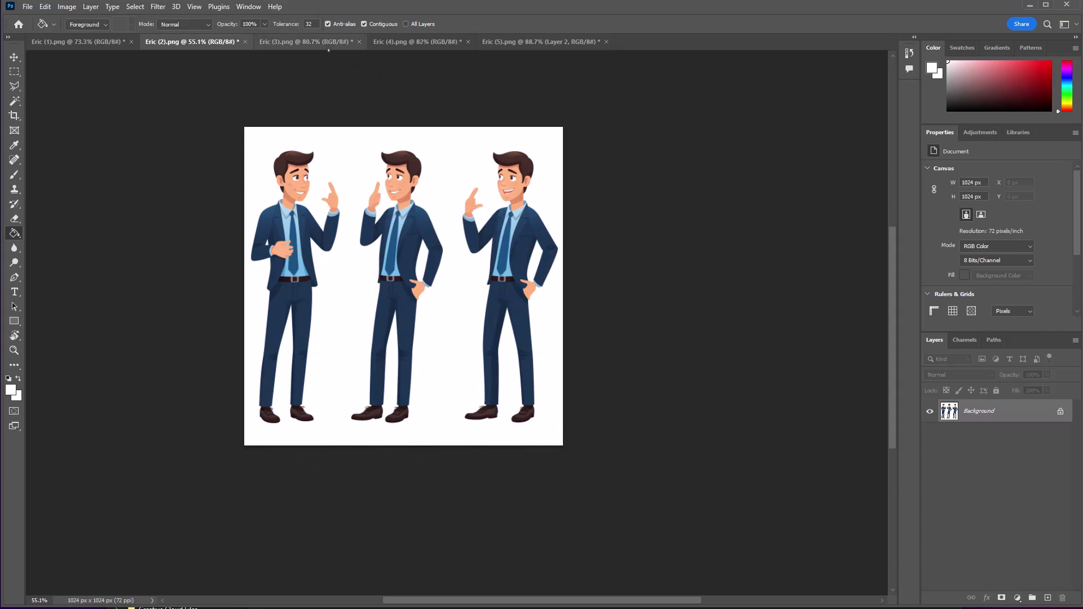
In Eric (3).png, drop the active selection and fill the light blue floor shadows under all three figures with white.
left_click(304, 42)
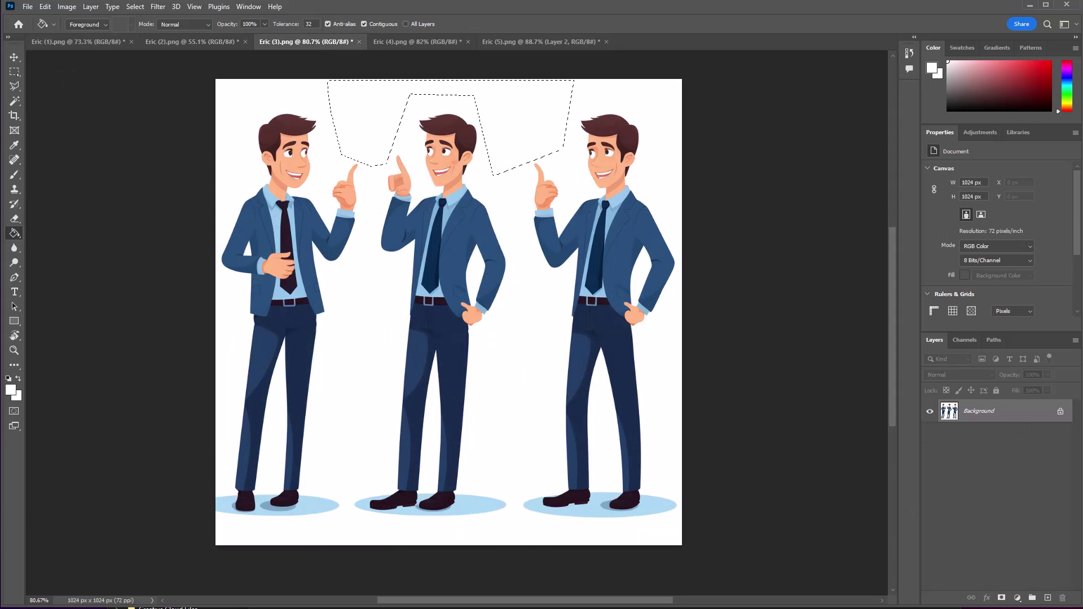
left_click(15, 72)
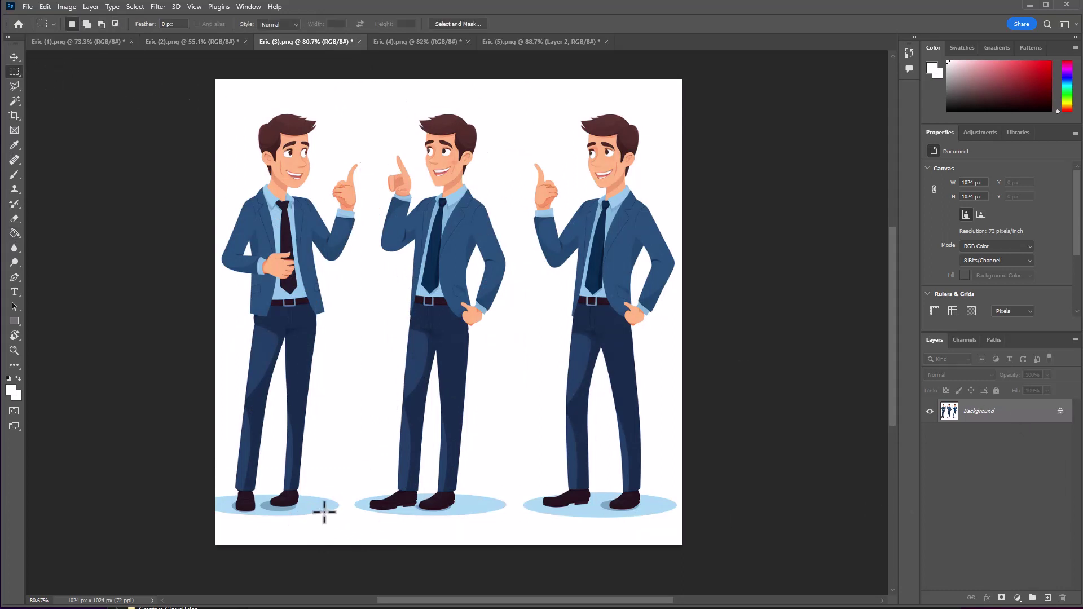
key("g")
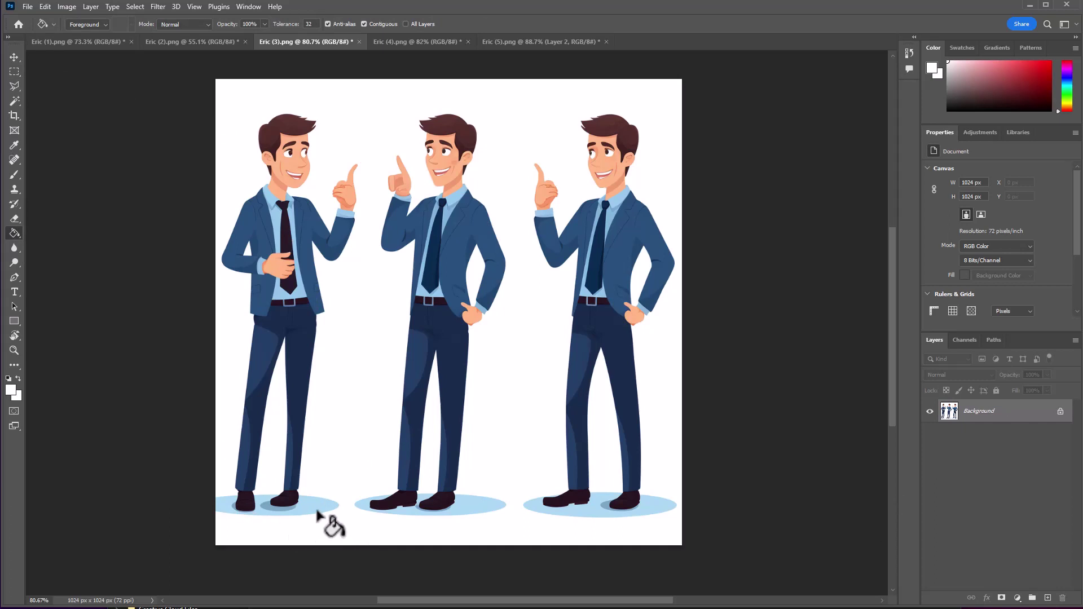
left_click(271, 510)
left_click(269, 511)
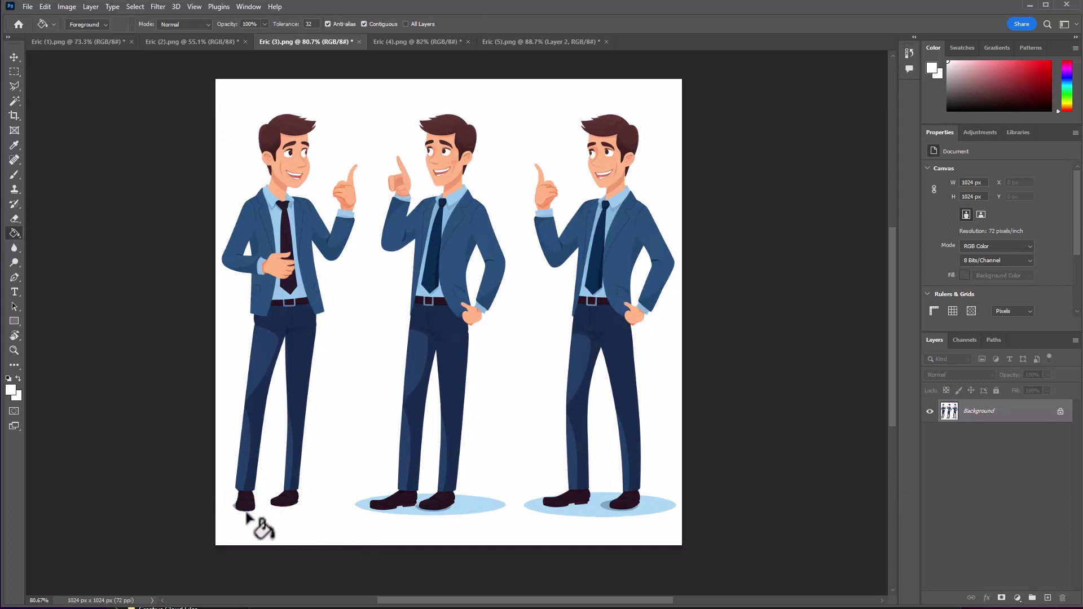
left_click(405, 512)
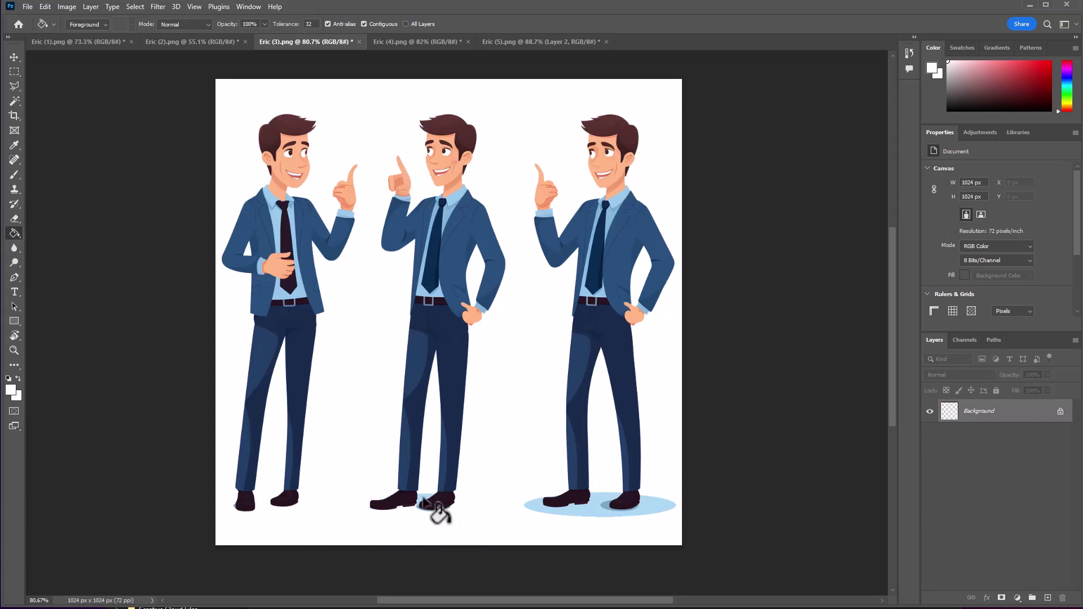
left_click(596, 516)
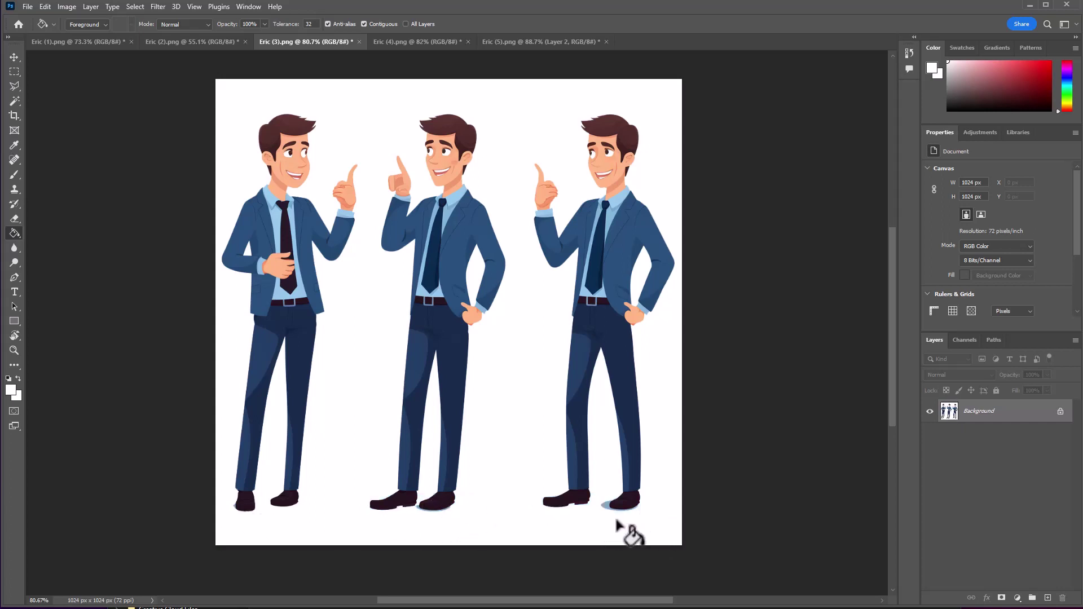
Fill the remaining blue shadow slivers around the third and middle figures' shoes with white.
scroll(606, 519, "up", 5)
left_click(578, 495)
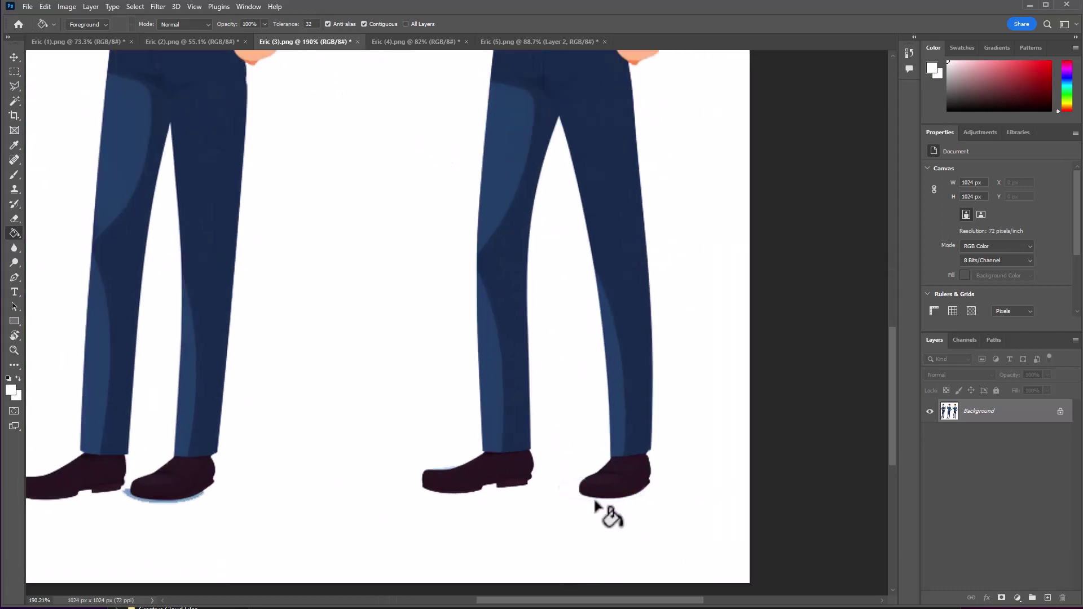
left_click(417, 472)
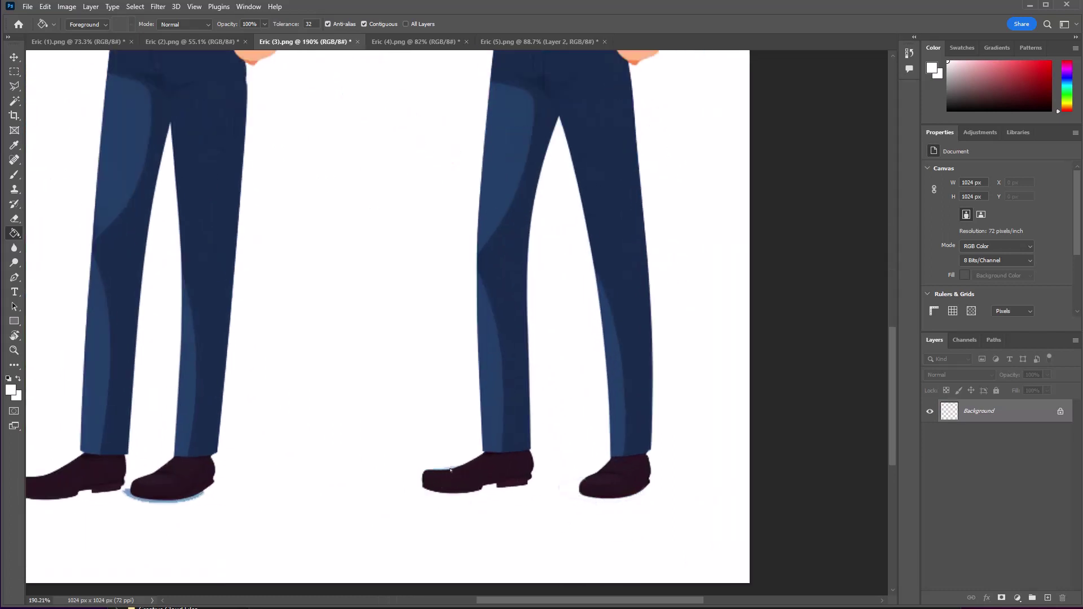
left_click(194, 500)
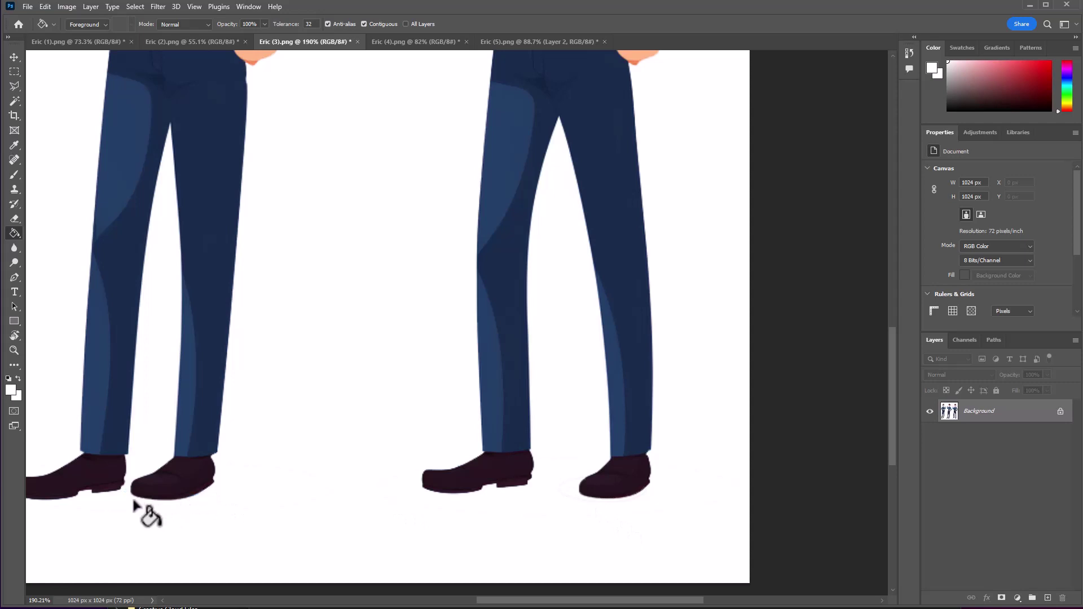
scroll(107, 491, "down", 3)
scroll(108, 489, "down", 3)
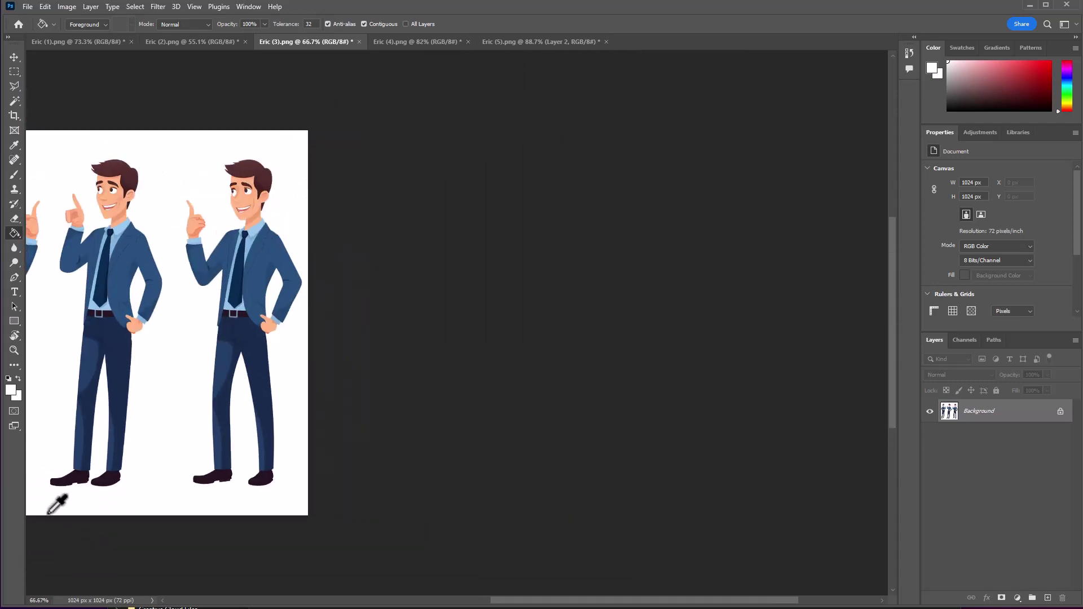
Erase the faint shadow outline beside and beneath the first figure's front-facing shoe.
left_click_drag(531, 600, 415, 600)
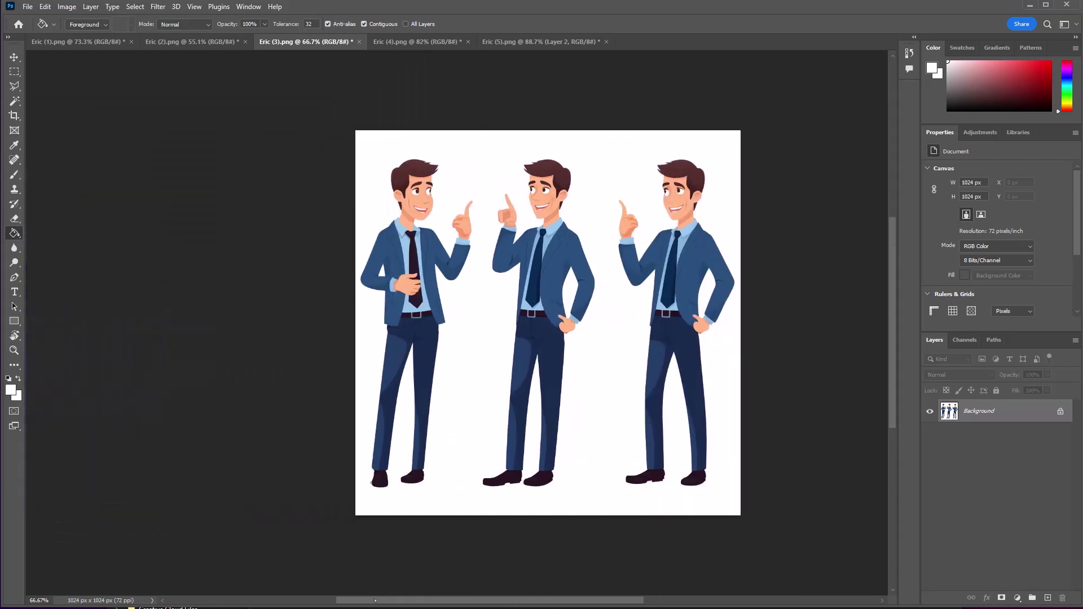
scroll(383, 494, "up", 1)
scroll(388, 498, "up", 10)
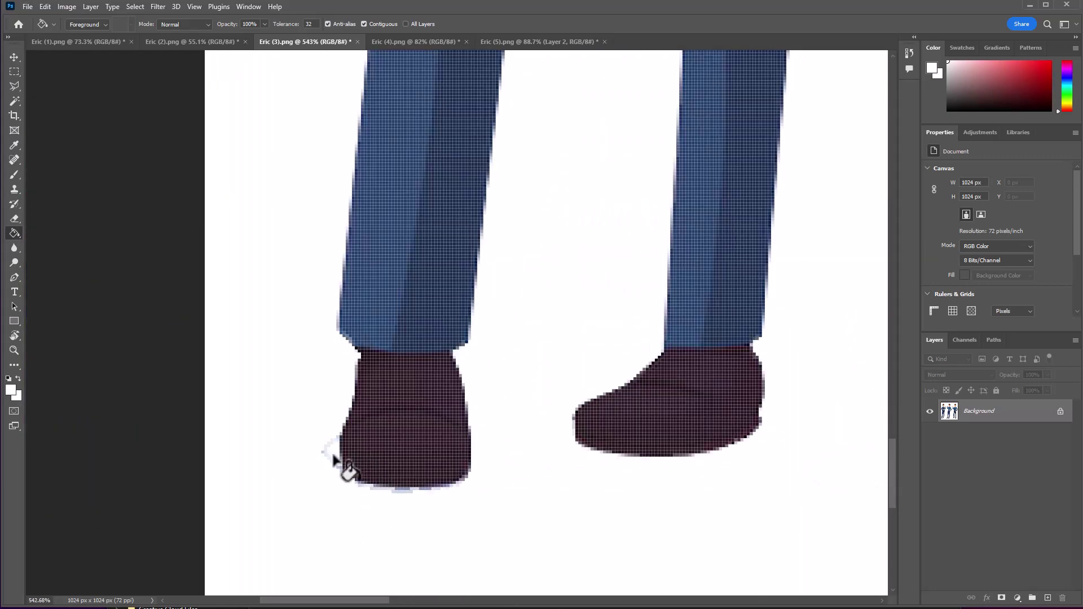
left_click(329, 452)
key("e")
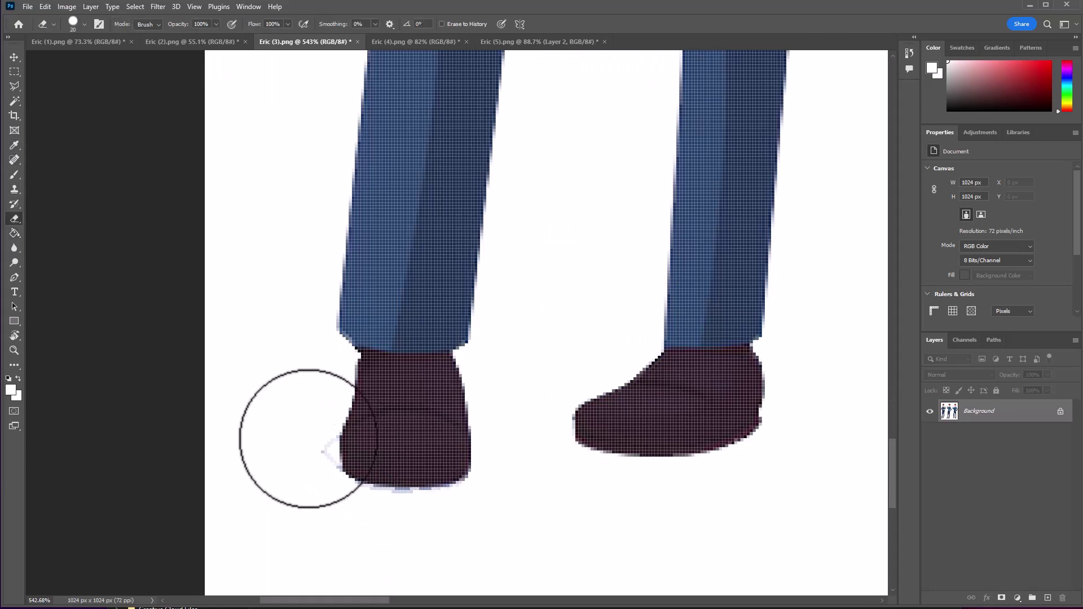
mouse_move(309, 457)
left_mouse_down()
mouse_move(353, 505)
mouse_move(411, 522)
mouse_move(535, 512)
left_mouse_up()
Inspect the edges of all the figures' shoes up close for leftover shadow traces.
left_click_drag(369, 597, 522, 595)
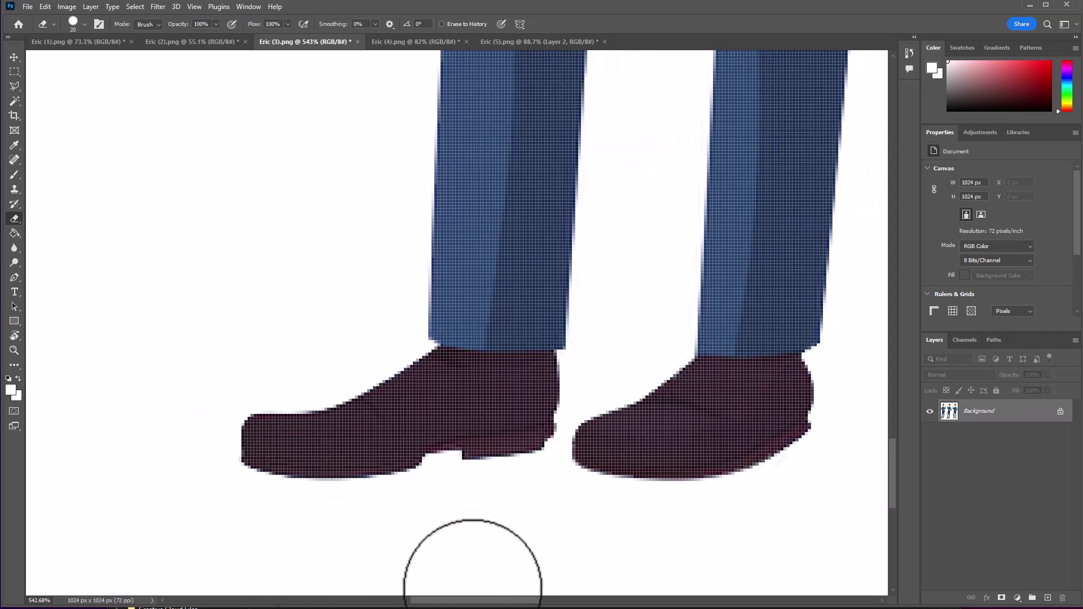
scroll(441, 583, "down", 3)
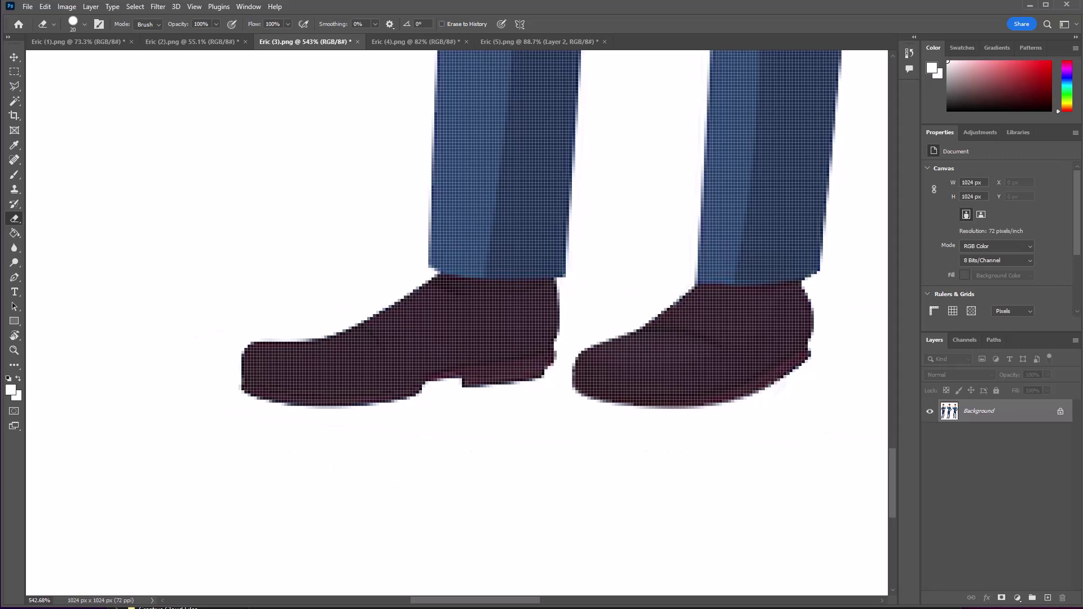
scroll(592, 591, "right", 10)
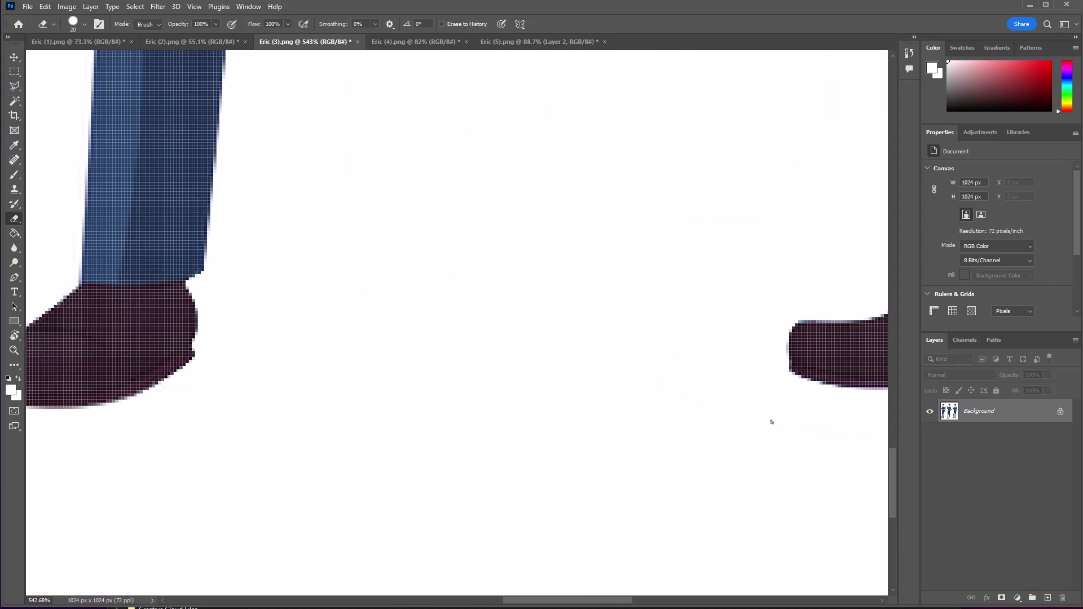
left_click_drag(589, 603, 666, 604)
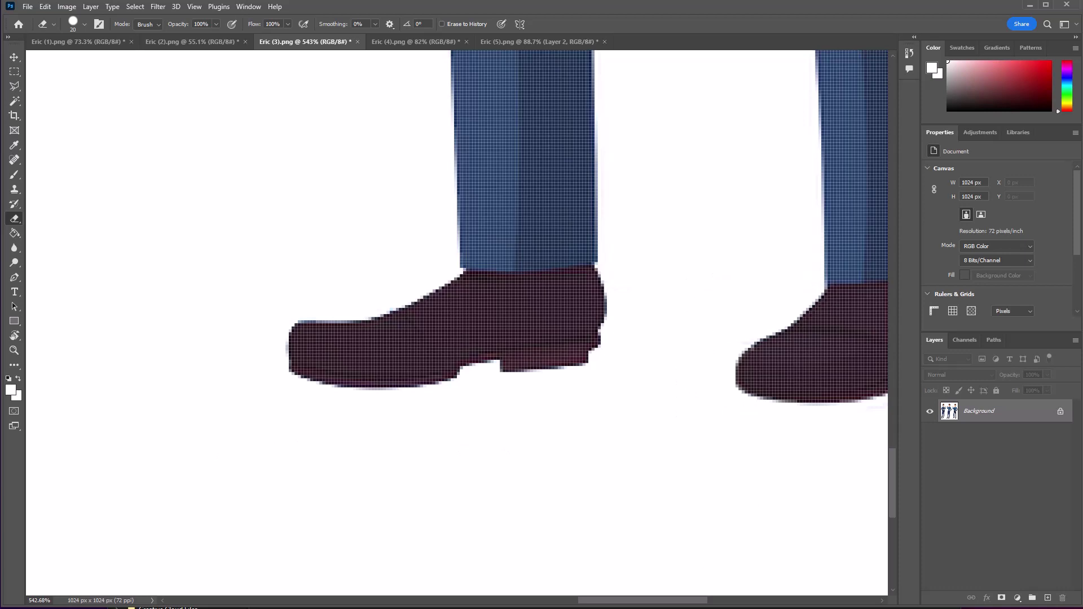
left_click_drag(661, 603, 717, 603)
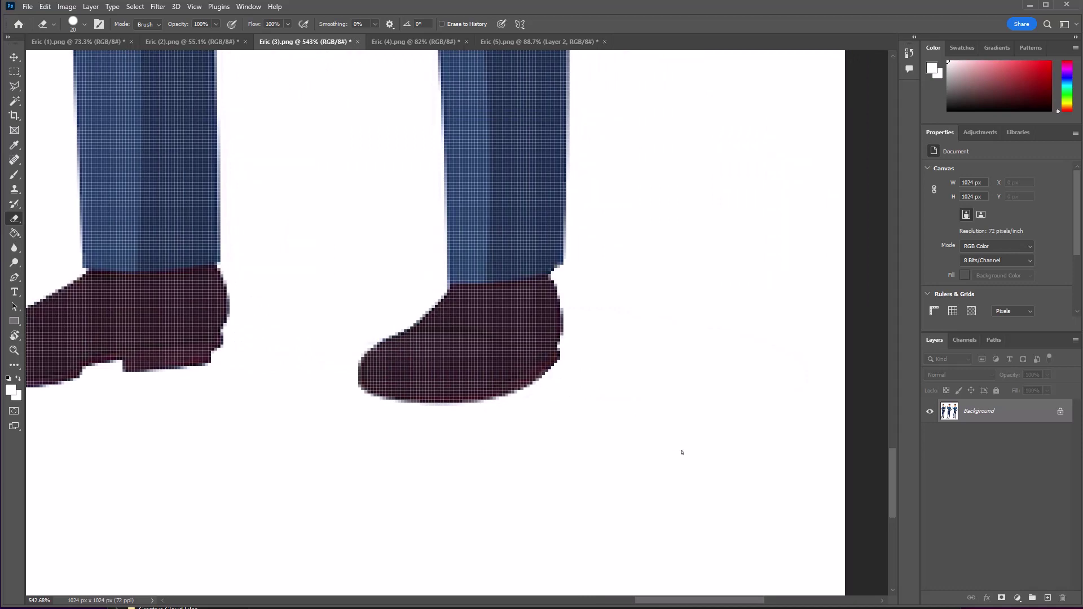
scroll(667, 449, "down", 8)
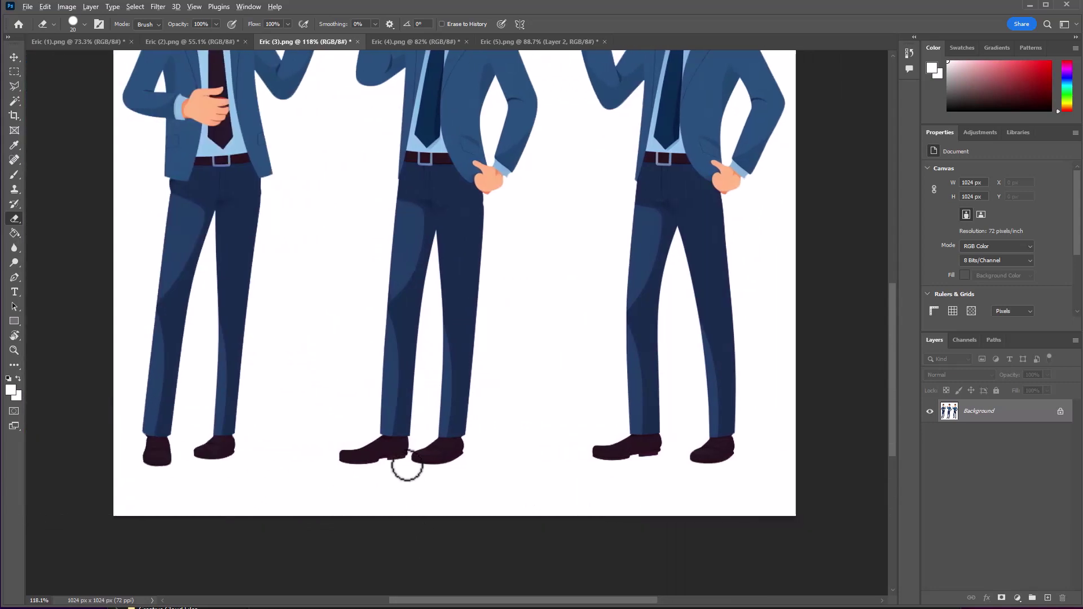
scroll(406, 464, "up", 8)
scroll(412, 472, "down", 10)
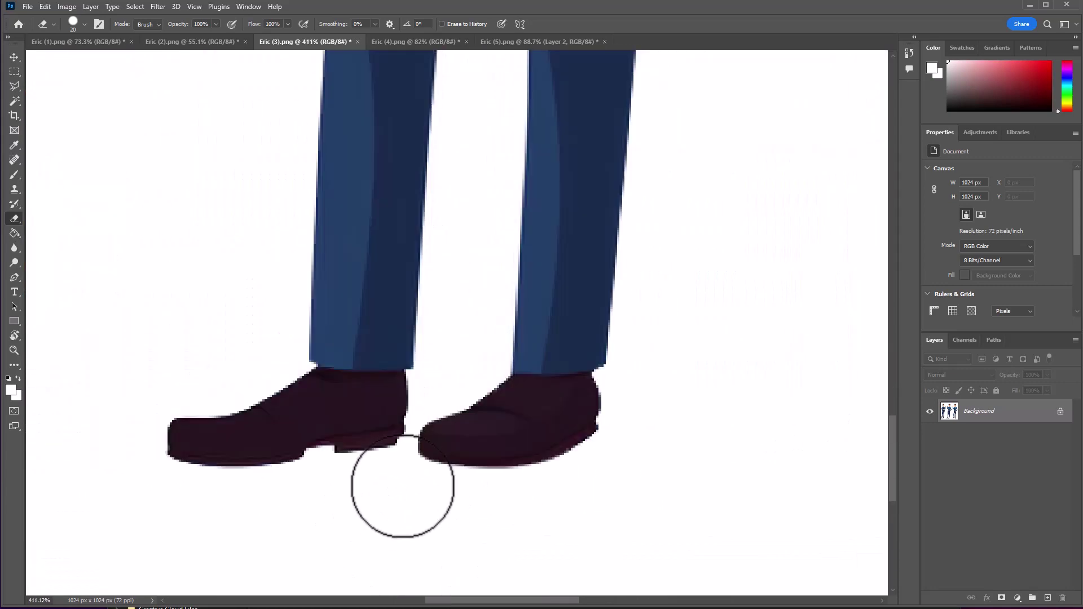
scroll(100, 493, "up", 3)
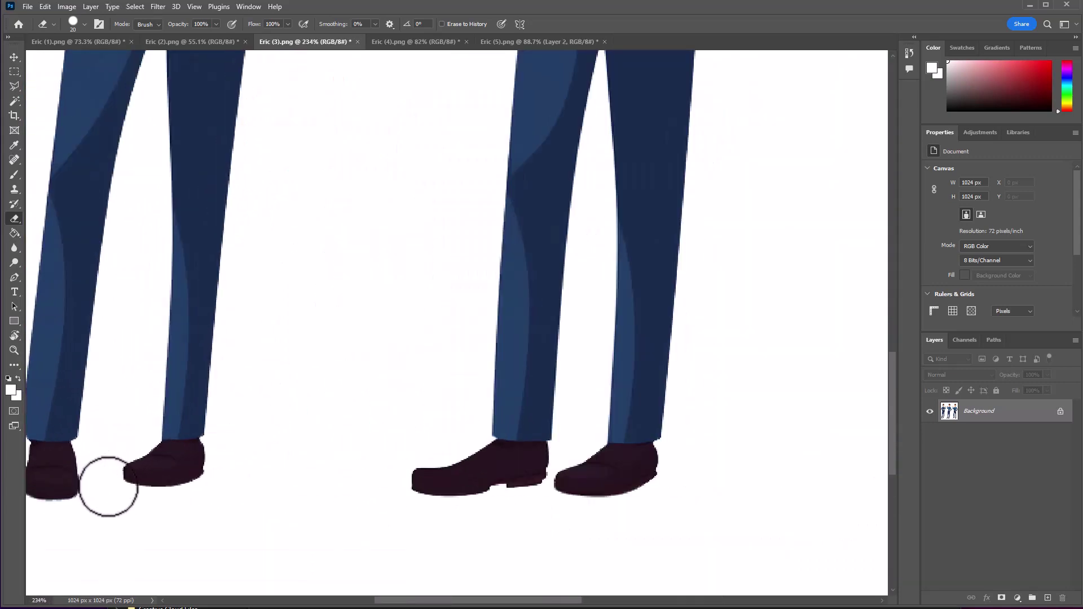
scroll(293, 498, "down", 3)
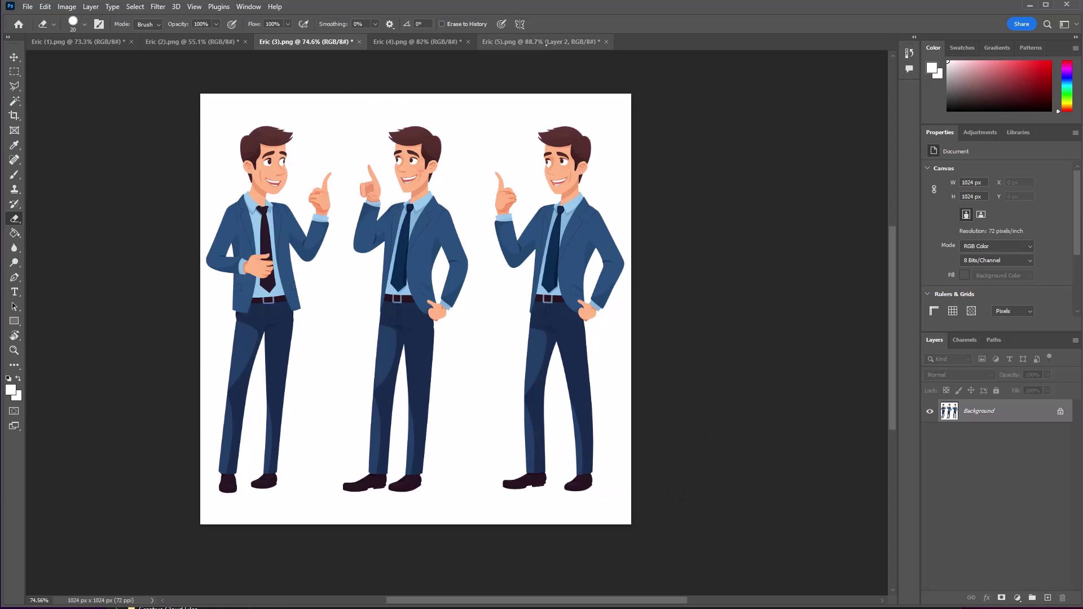
Switch to Eric (5).png and flatten its two extra head layers into the background.
left_click(542, 42)
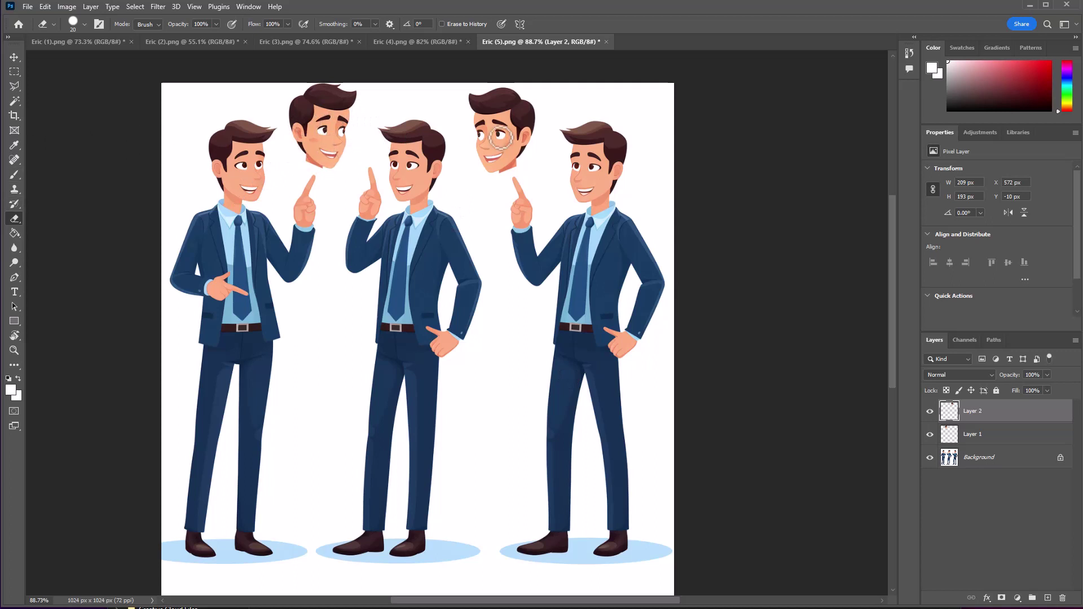
right_click(1043, 463)
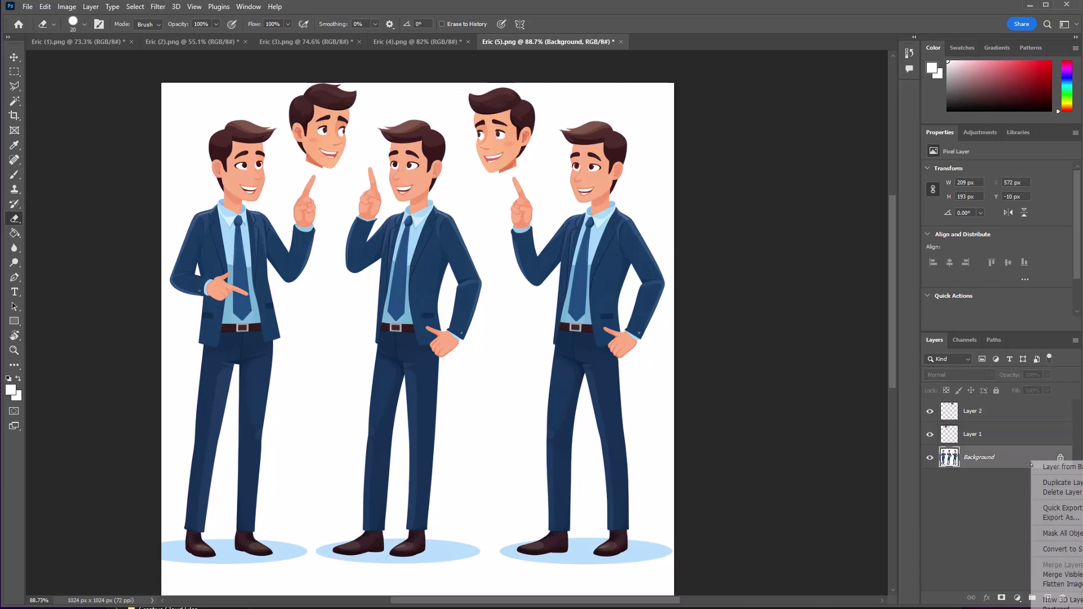
left_click(1049, 584)
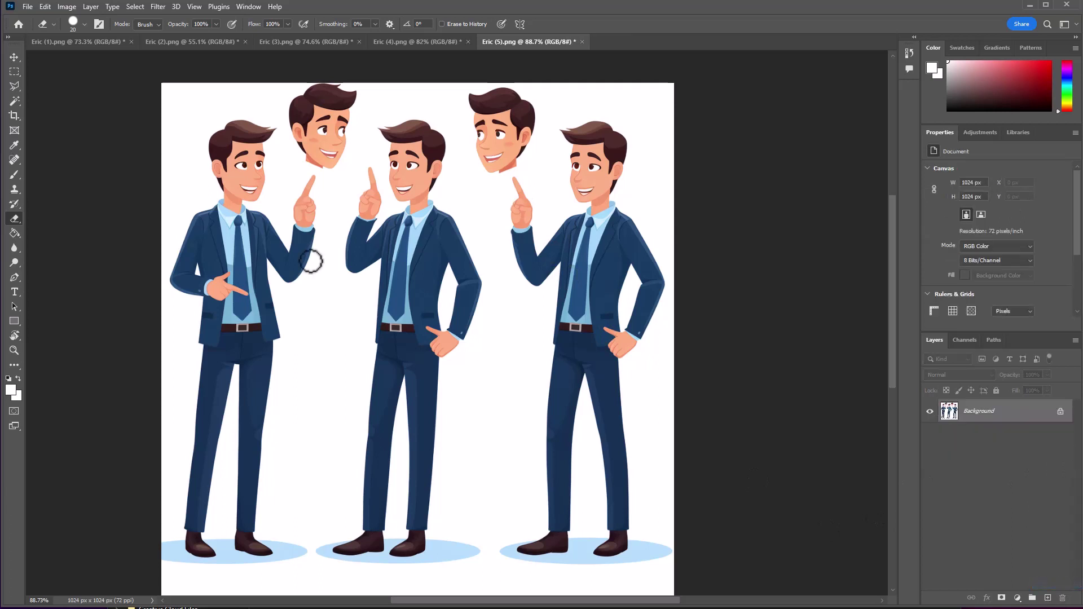
Redirect the first figure's gaze to the side by retouching both eyes with the Clone Stamp.
scroll(245, 170, "up", 2)
scroll(246, 169, "up", 1)
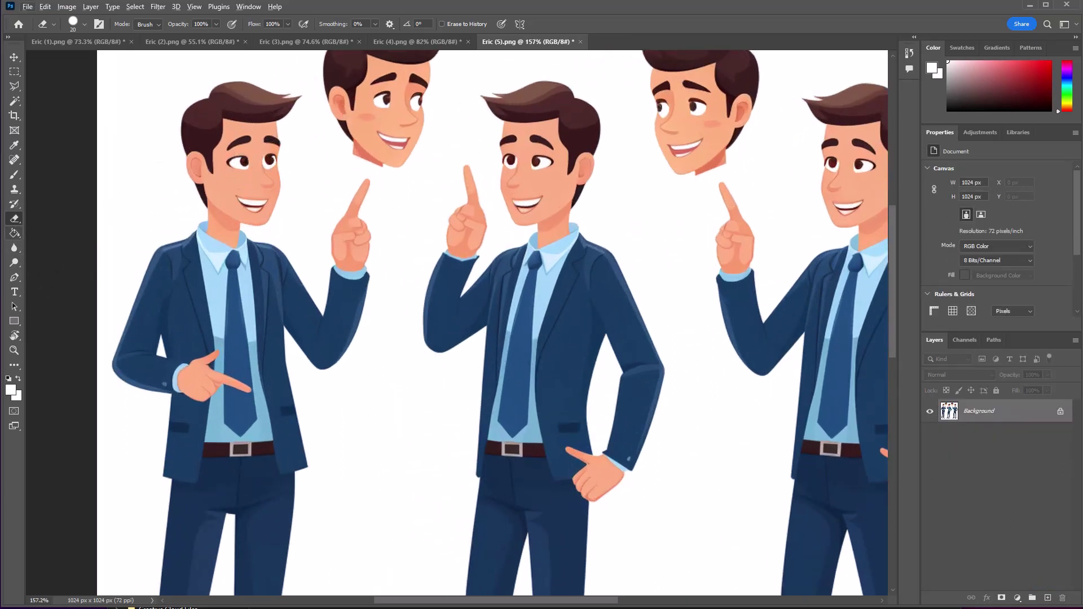
key("s")
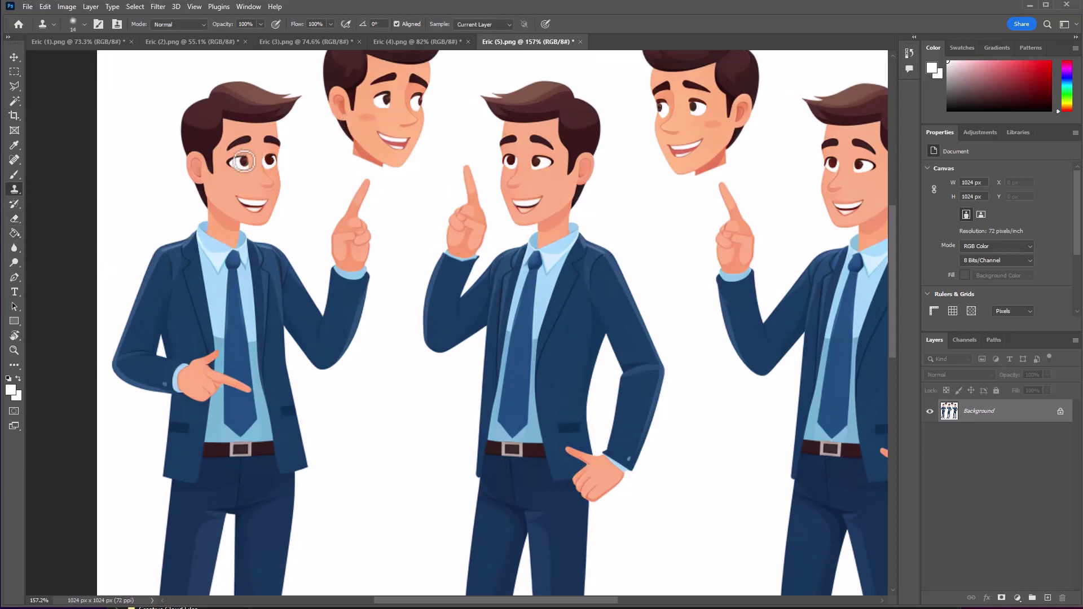
left_click_drag(244, 162, 229, 161)
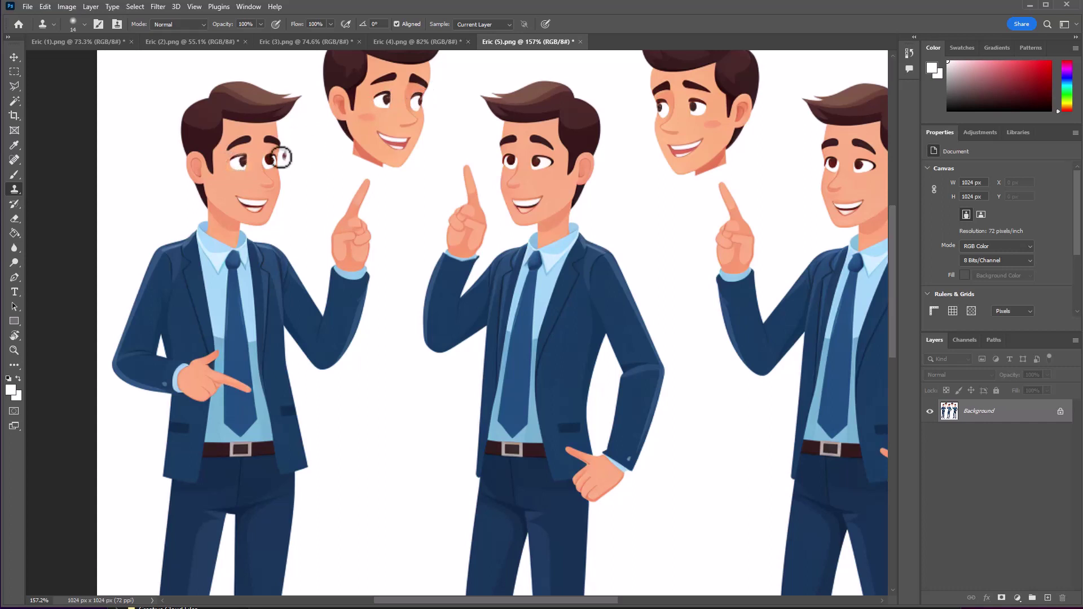
left_click_drag(275, 161, 275, 166)
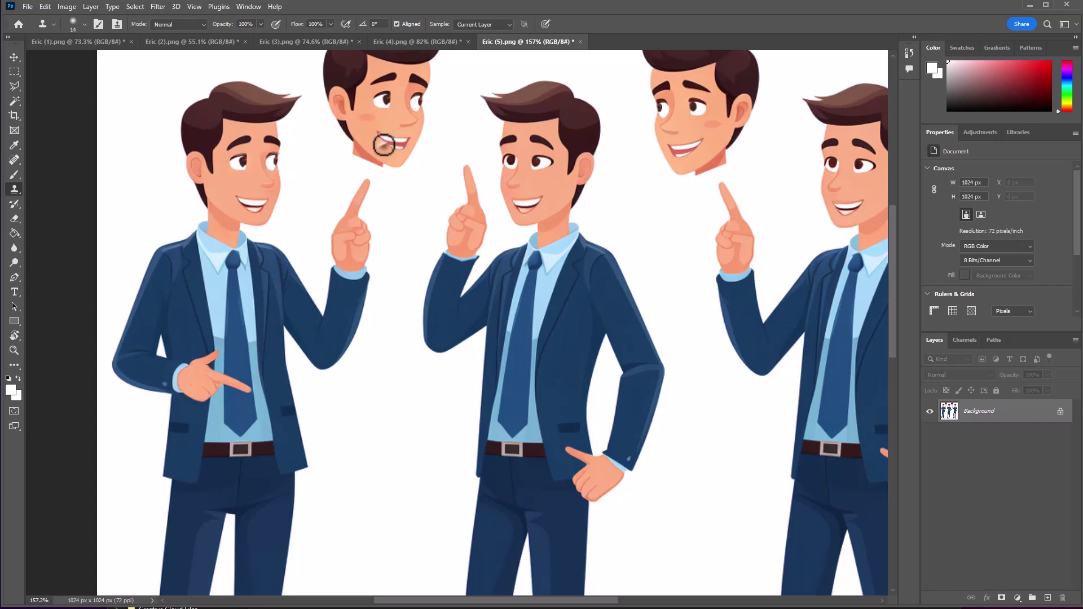
Clone the nose, mouth and chin from the neighbouring spare head onto the first figure's face and touch up his far eye.
left_click(404, 101, "alt")
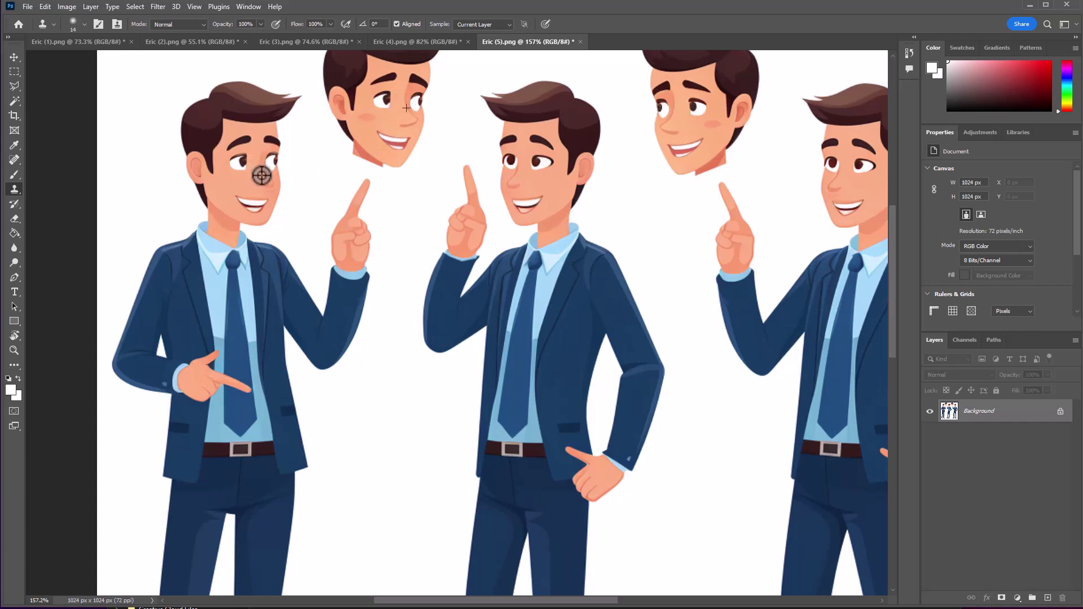
mouse_move(260, 168)
left_mouse_down()
mouse_move(262, 191)
mouse_move(275, 189)
mouse_move(234, 191)
mouse_move(262, 208)
mouse_move(272, 201)
mouse_move(233, 204)
mouse_move(253, 213)
mouse_move(233, 204)
mouse_move(240, 214)
mouse_move(272, 204)
mouse_move(263, 225)
mouse_move(283, 170)
mouse_move(262, 226)
mouse_move(242, 229)
mouse_move(217, 210)
mouse_move(258, 217)
left_mouse_up()
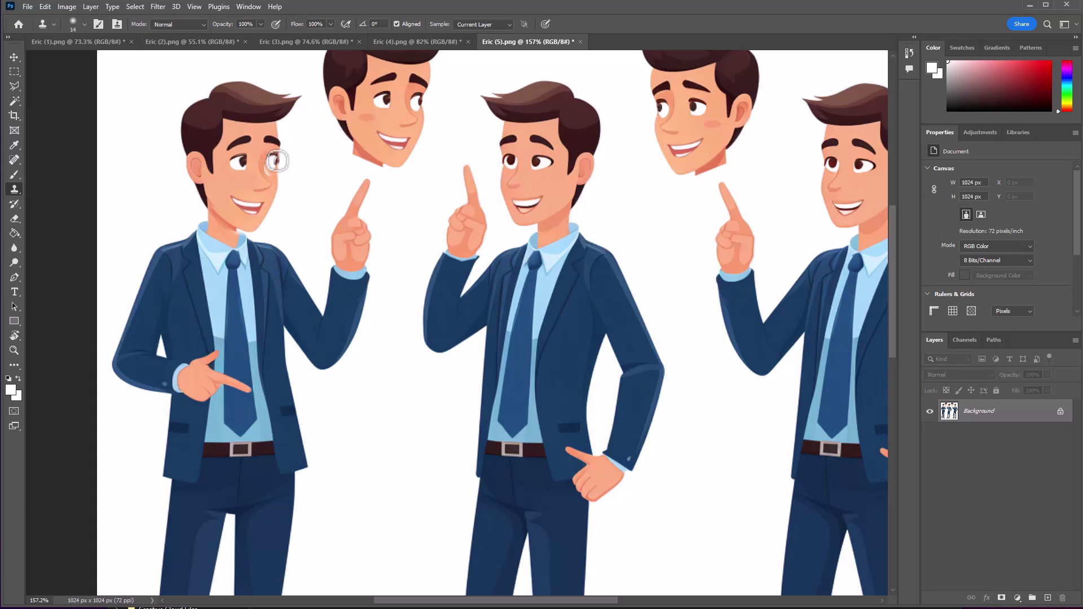
mouse_move(275, 162)
left_mouse_down()
mouse_move(264, 218)
mouse_move(274, 186)
mouse_move(250, 187)
mouse_move(270, 164)
left_mouse_up()
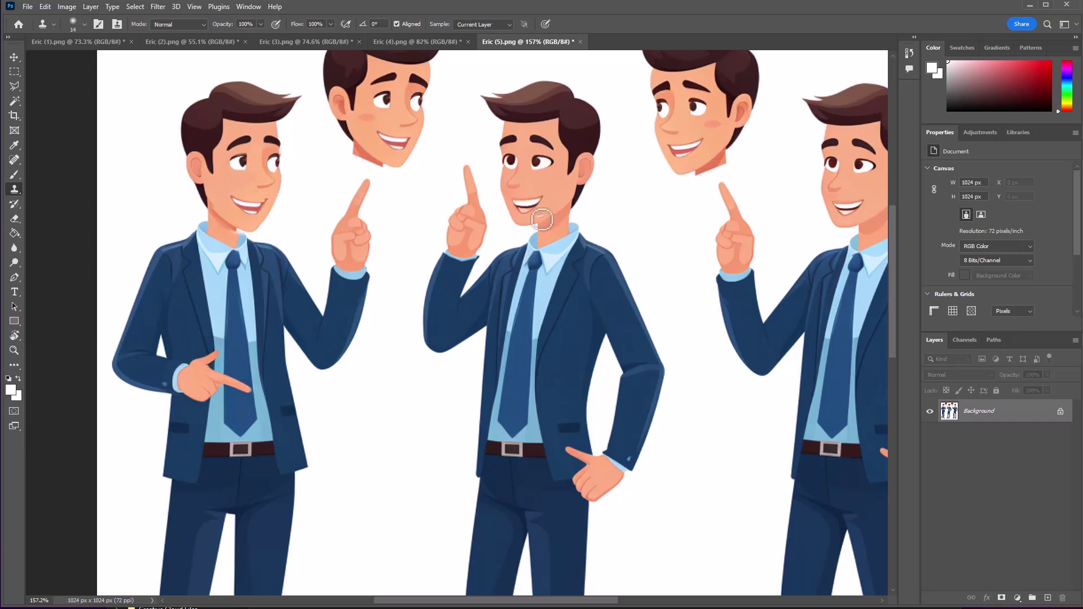
Clone the sideways-looking eyes and adjoining face area from the second spare head onto the middle figure, undoing the misplaced eye stroke.
left_click(658, 107, "alt")
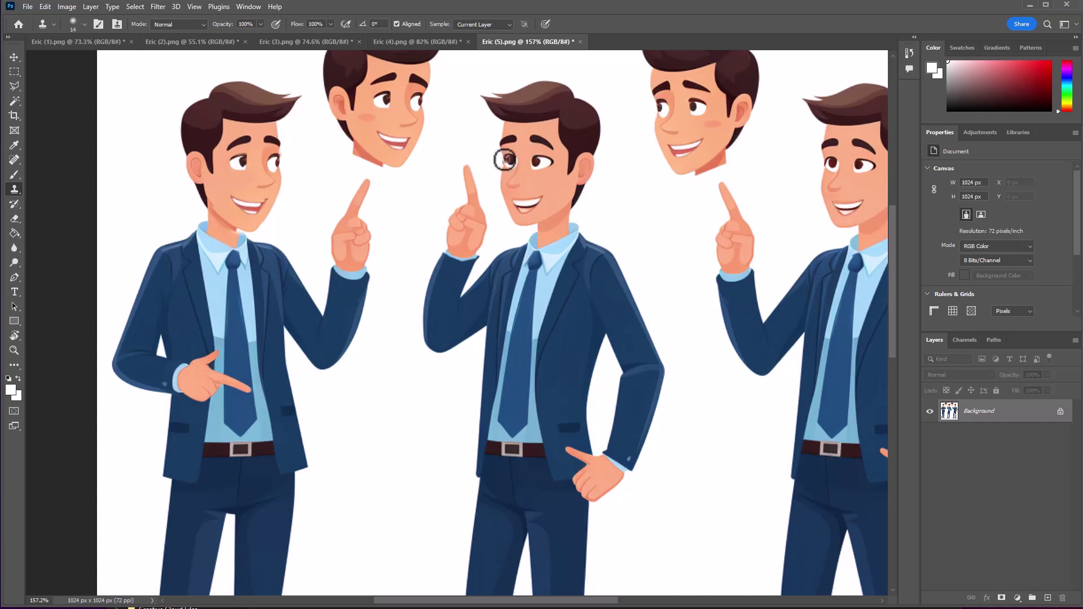
mouse_move(505, 161)
left_mouse_down()
mouse_move(513, 167)
mouse_move(512, 155)
mouse_move(512, 168)
left_mouse_up()
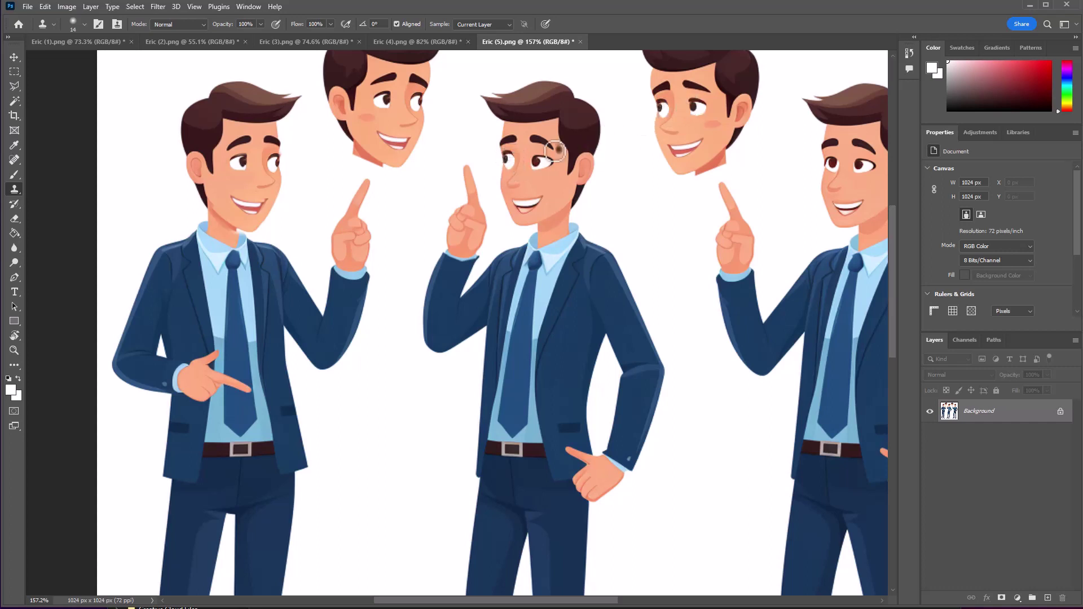
left_click_drag(536, 163, 541, 172)
key("ctrl+z")
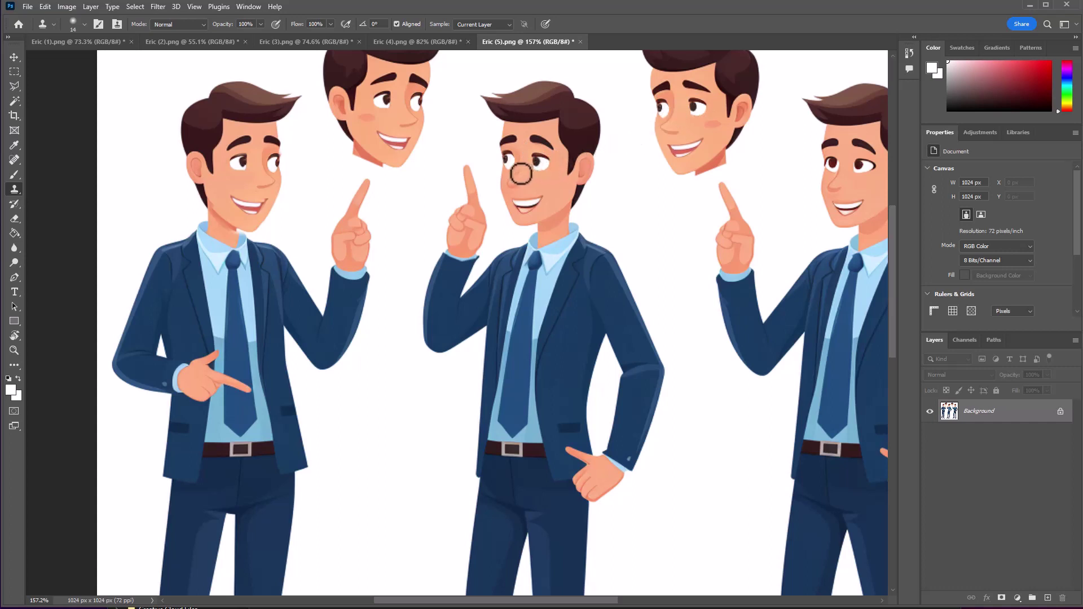
mouse_move(520, 171)
left_mouse_down()
mouse_move(512, 188)
mouse_move(515, 174)
mouse_move(551, 190)
left_mouse_up()
Clone both eyes and the nose area from the second spare head onto the third figure's face.
scroll(631, 271, "right", 6)
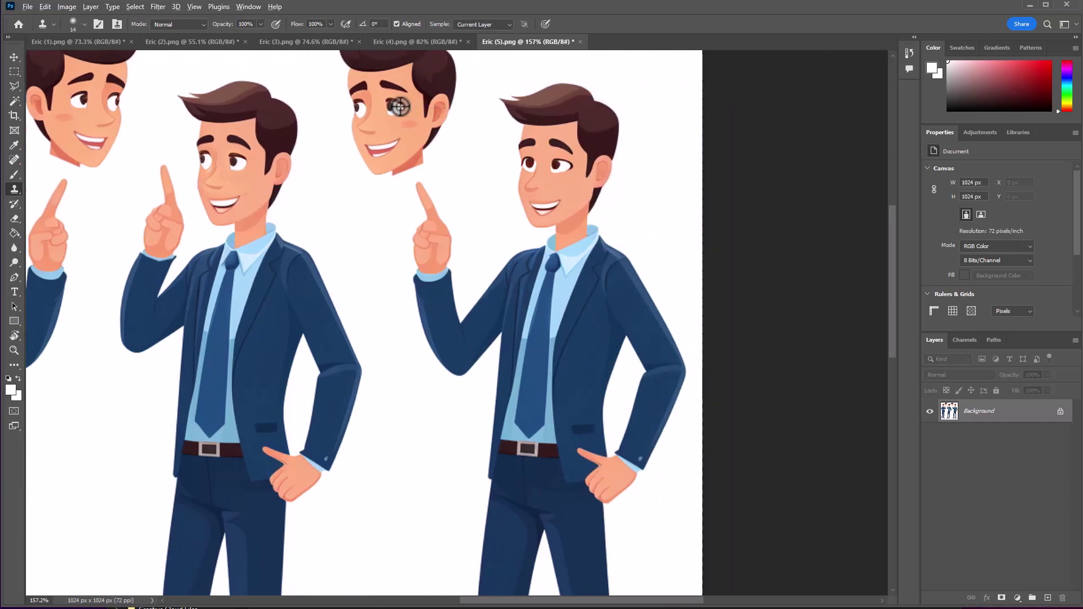
left_click(400, 106, "alt")
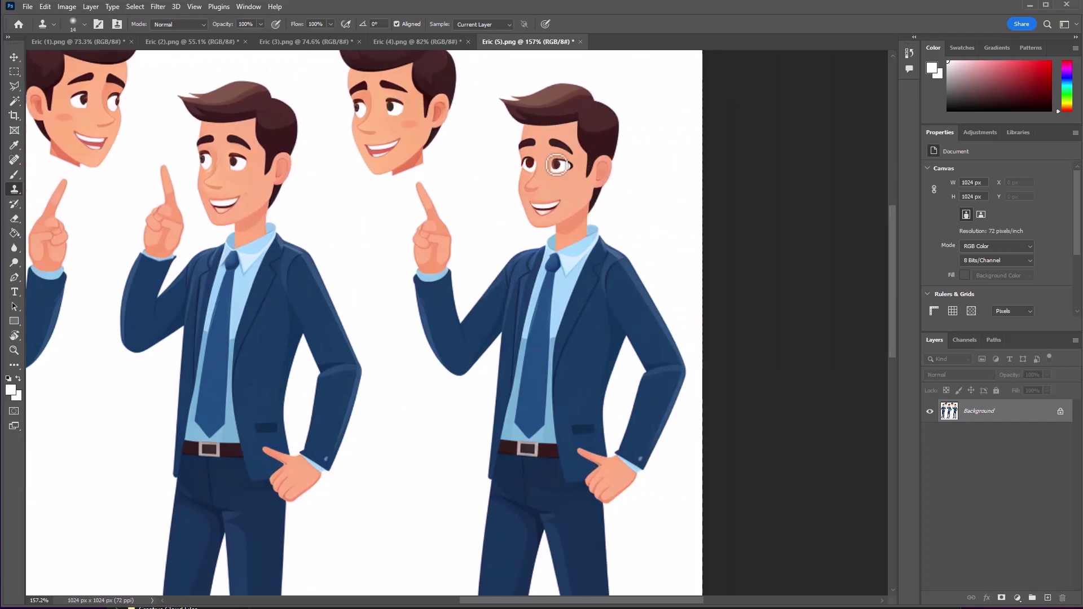
left_click_drag(559, 163, 561, 177)
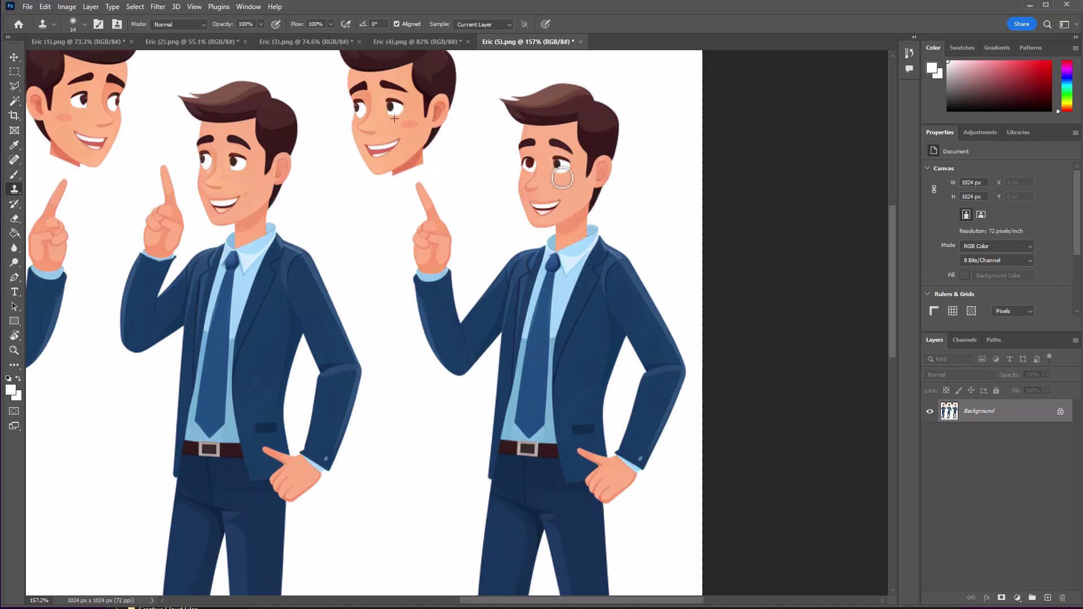
left_click(355, 108, "alt")
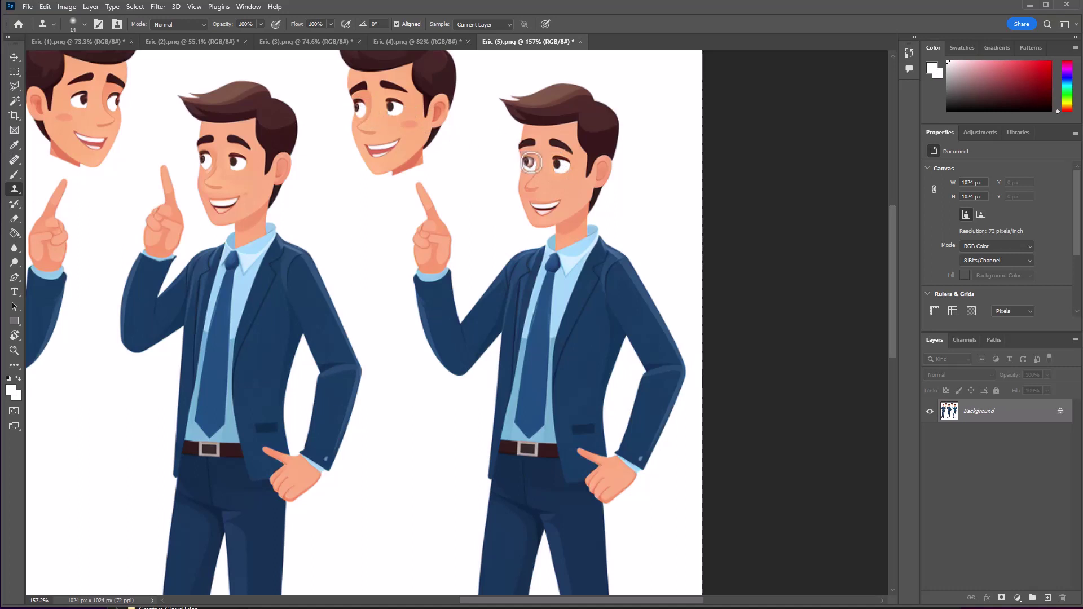
left_click_drag(529, 163, 529, 158)
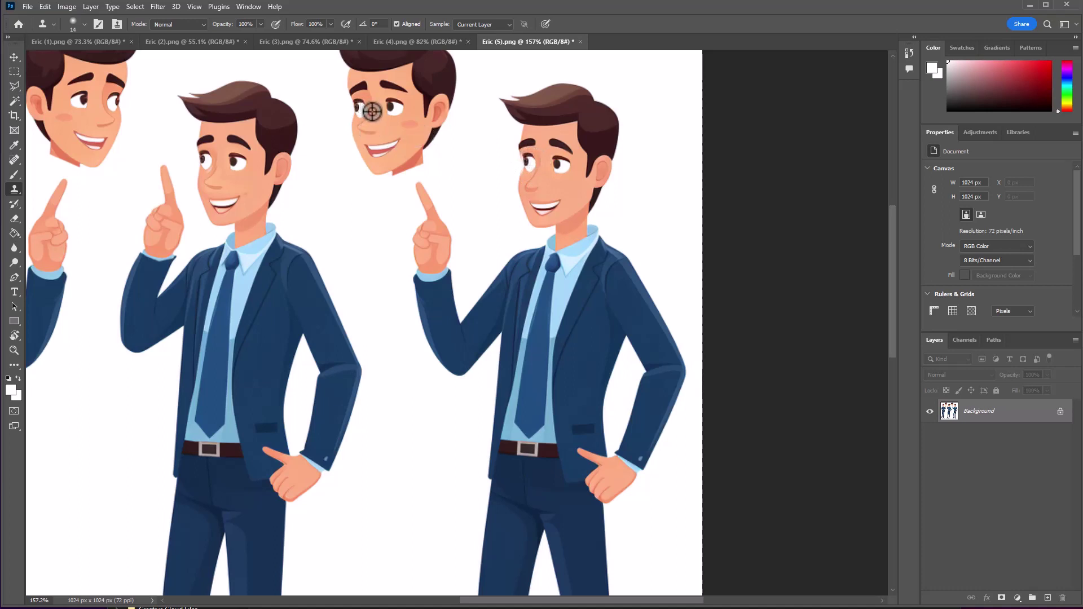
left_click(371, 111, "alt")
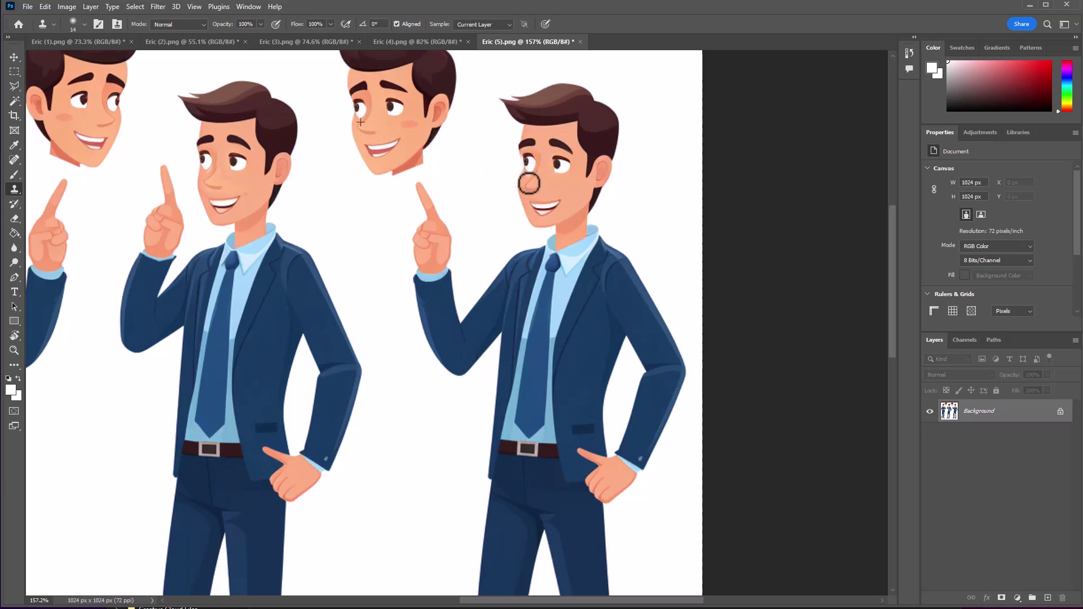
left_click_drag(539, 192, 537, 186)
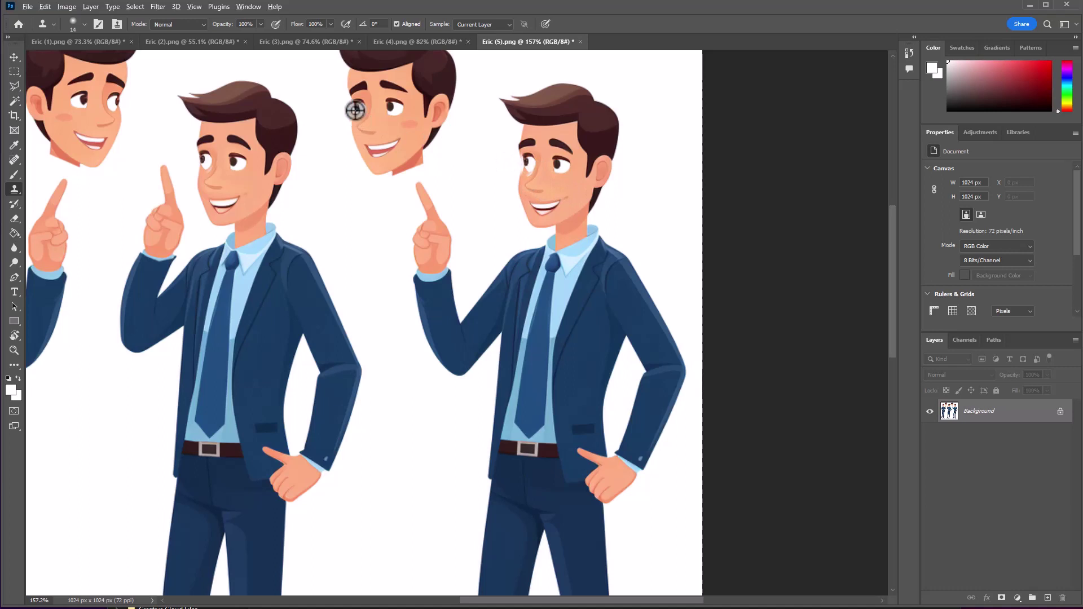
left_click(356, 107, "alt")
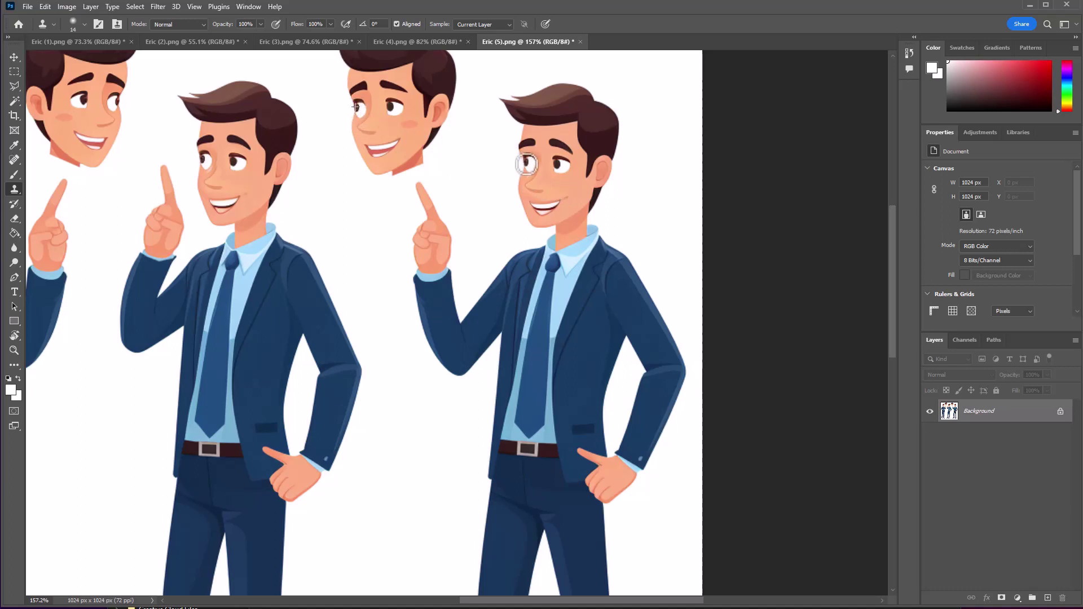
left_click_drag(530, 169, 530, 157)
Paint over the mark beside the third figure's smile with a skin tone sampled from his cheek.
scroll(580, 202, "up", 5)
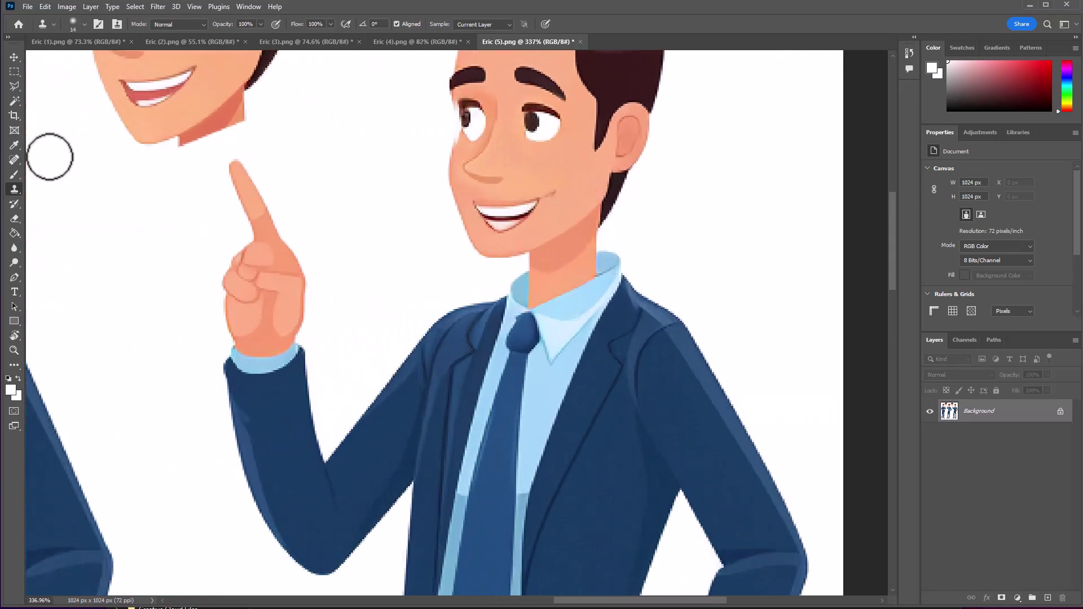
key("b")
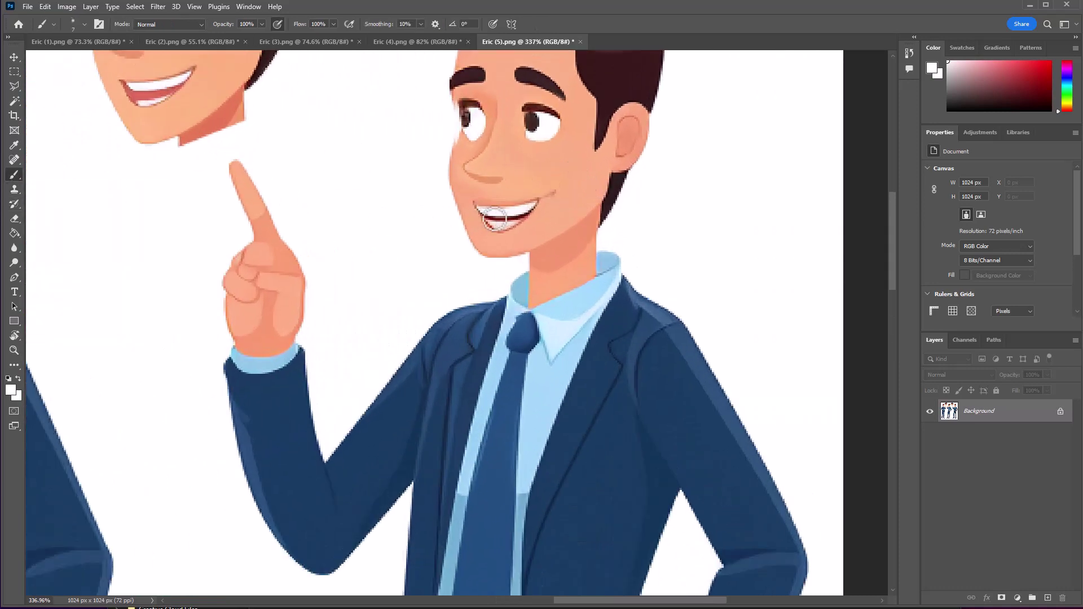
left_click(576, 187, "alt")
left_click_drag(576, 187, 560, 184)
scroll(479, 189, "down", 6)
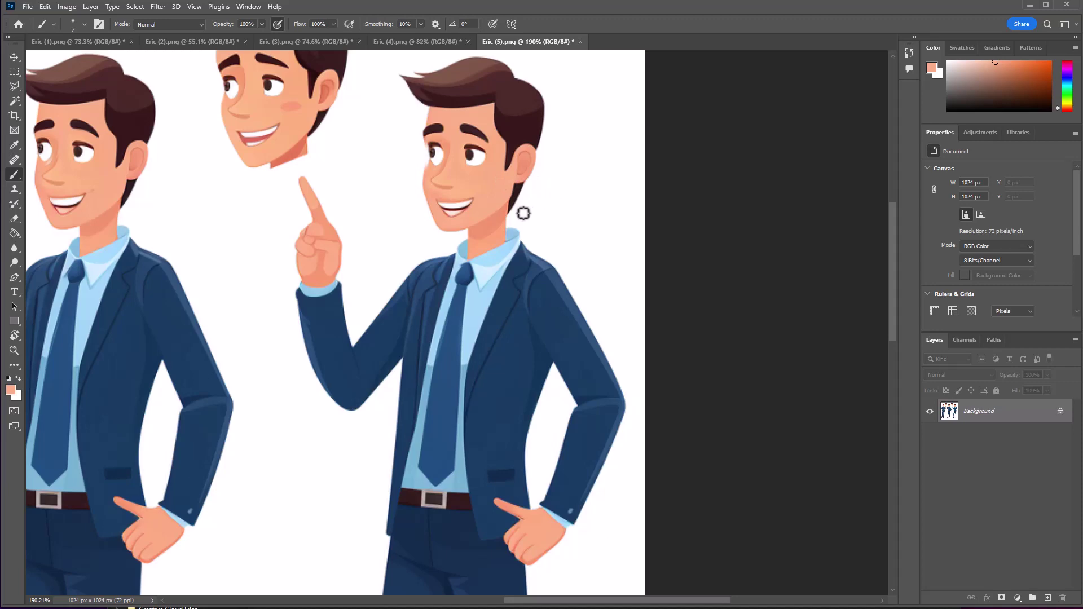
scroll(520, 208, "down", 8)
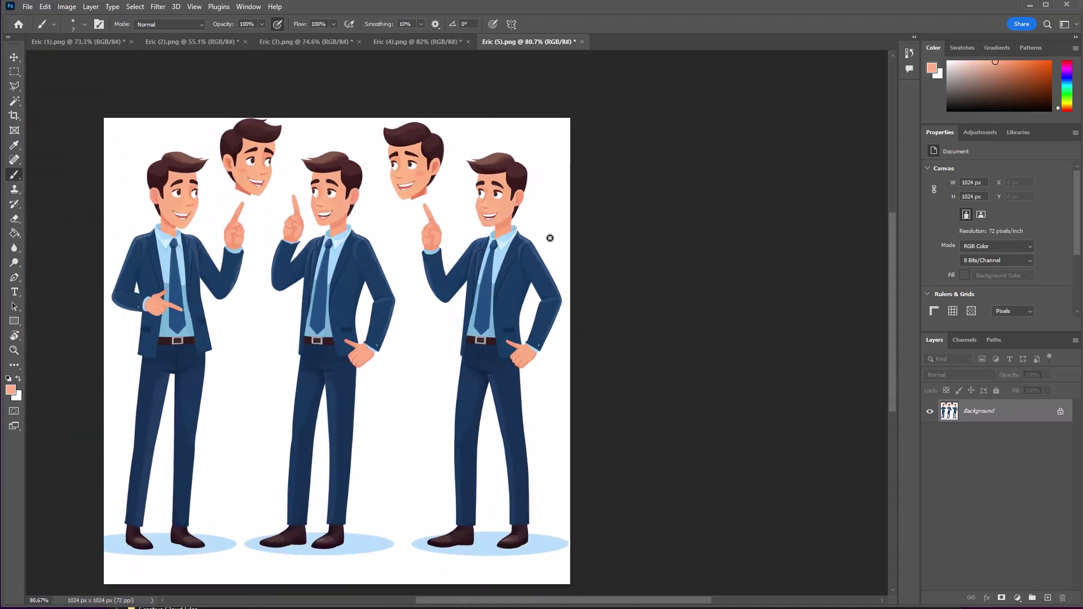